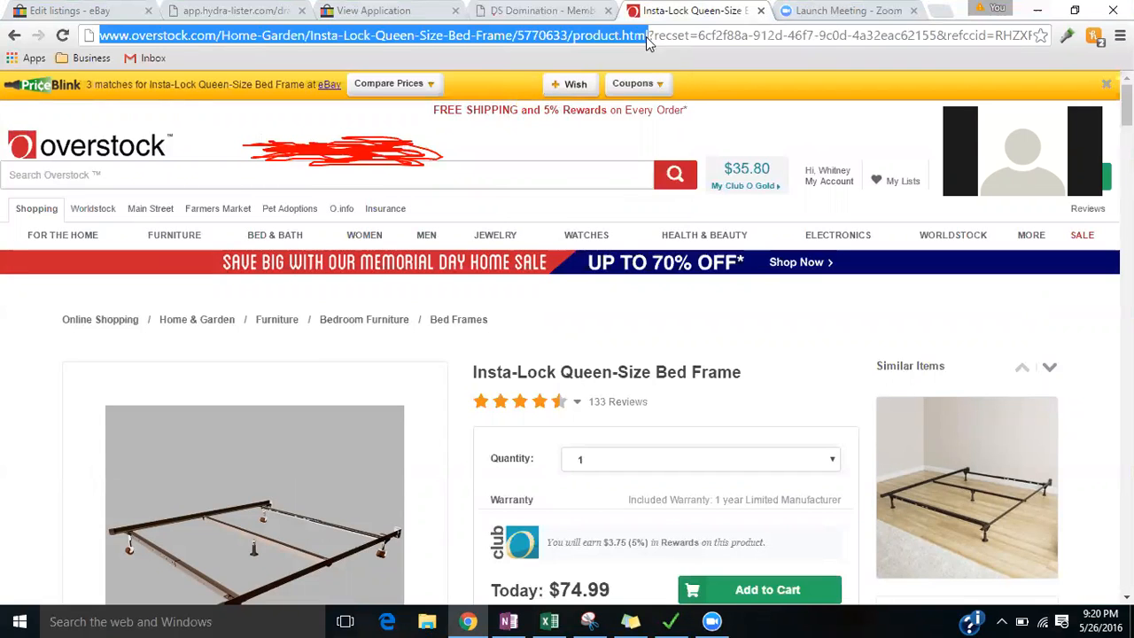
left_click(534, 10)
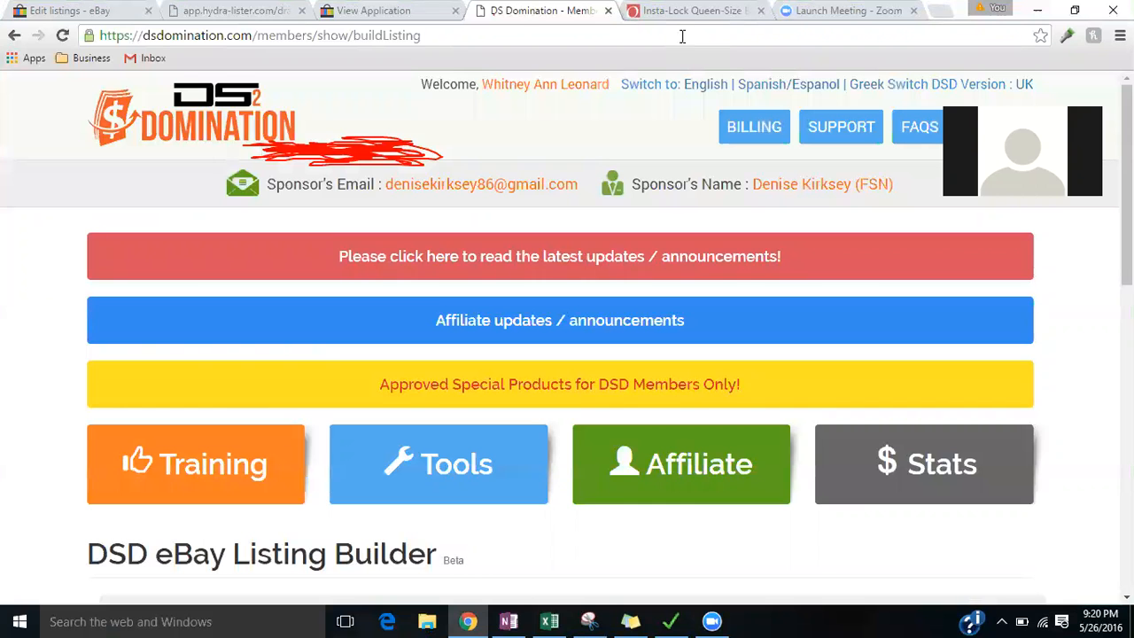
left_click(651, 12)
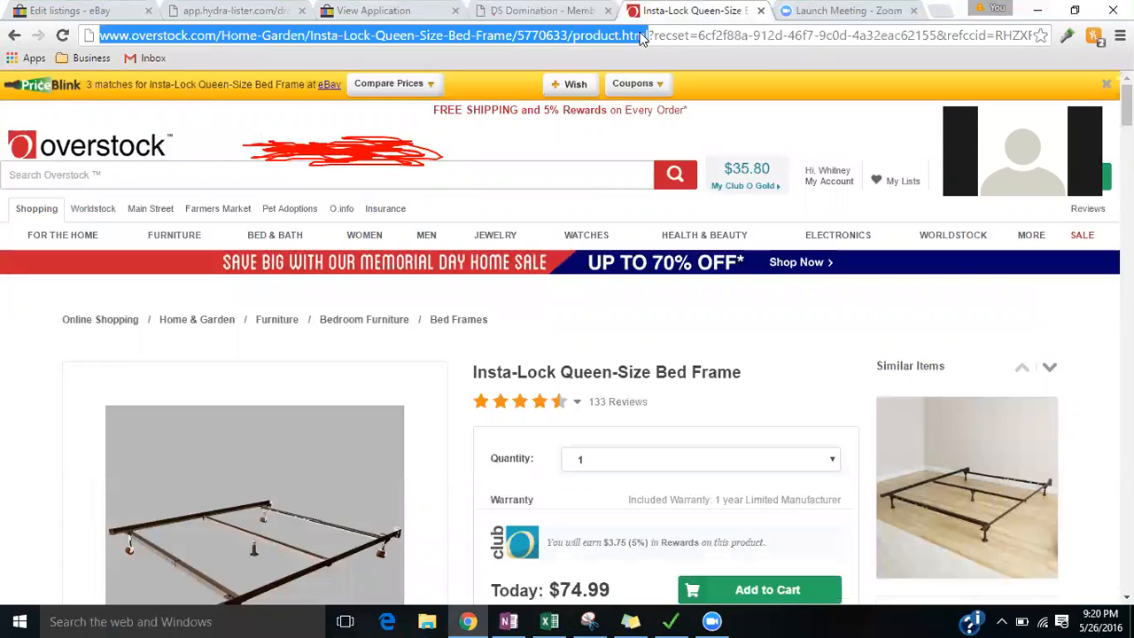
left_click(530, 11)
scroll(567, 355, "down", 8)
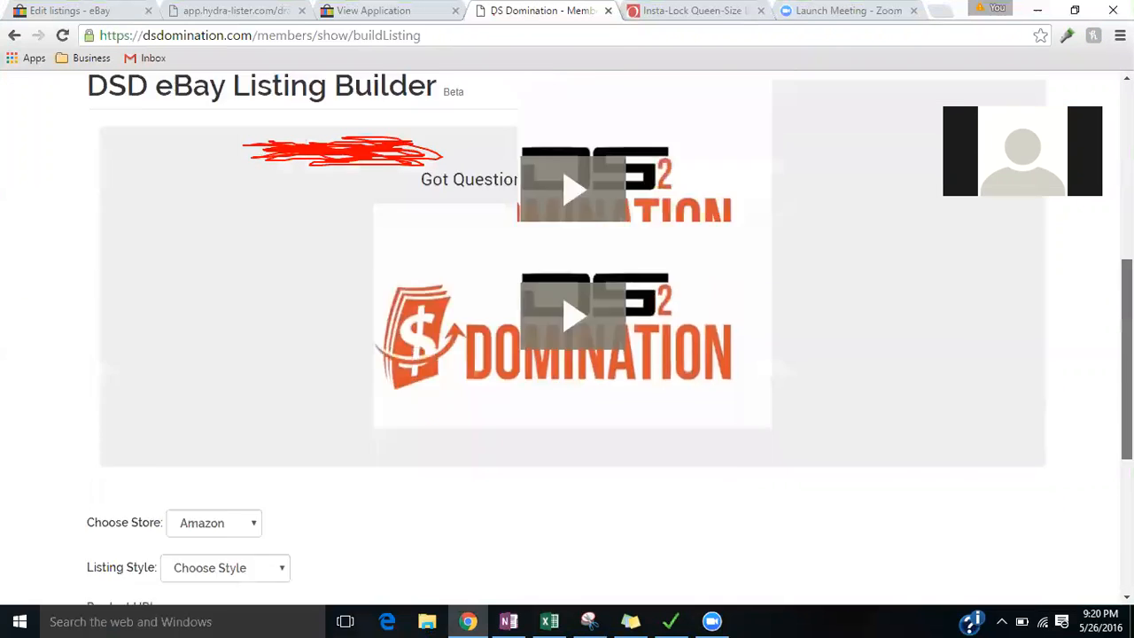
scroll(566, 354, "down", 2)
left_click(205, 344)
type("http://www.overstock.com/Home-Garden/Insta-Lock-Queen-Size-Bed-Frame/5770633/product.html")
left_click(165, 387)
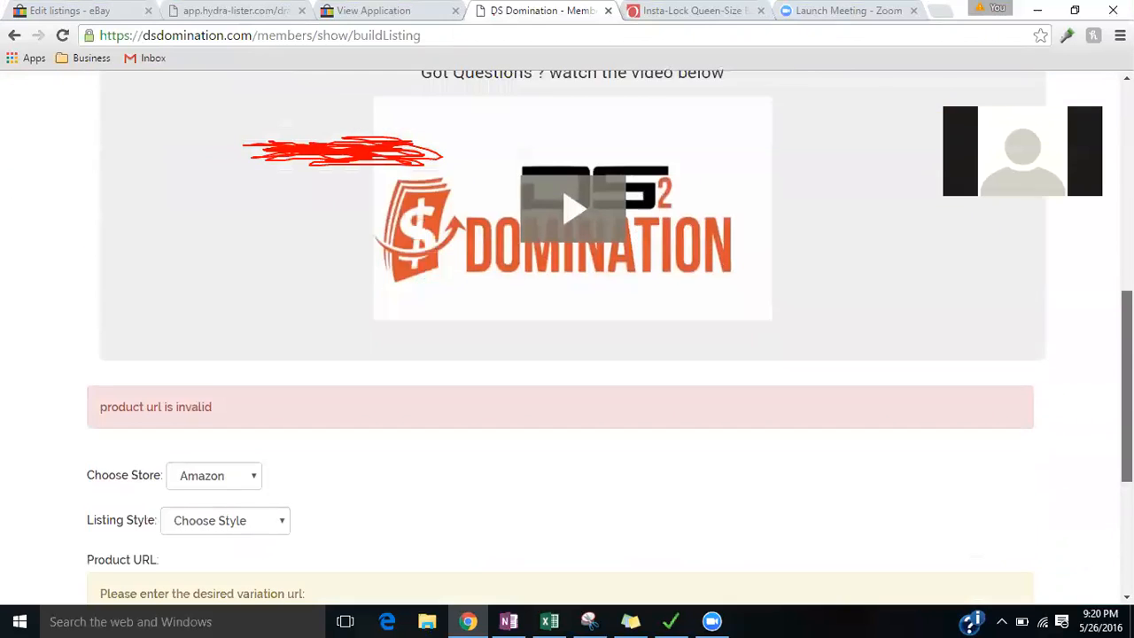
Choose Overstock as the store and Three Rows as the listing style, and submit the form to load the product
left_click_drag(1127, 386, 1127, 495)
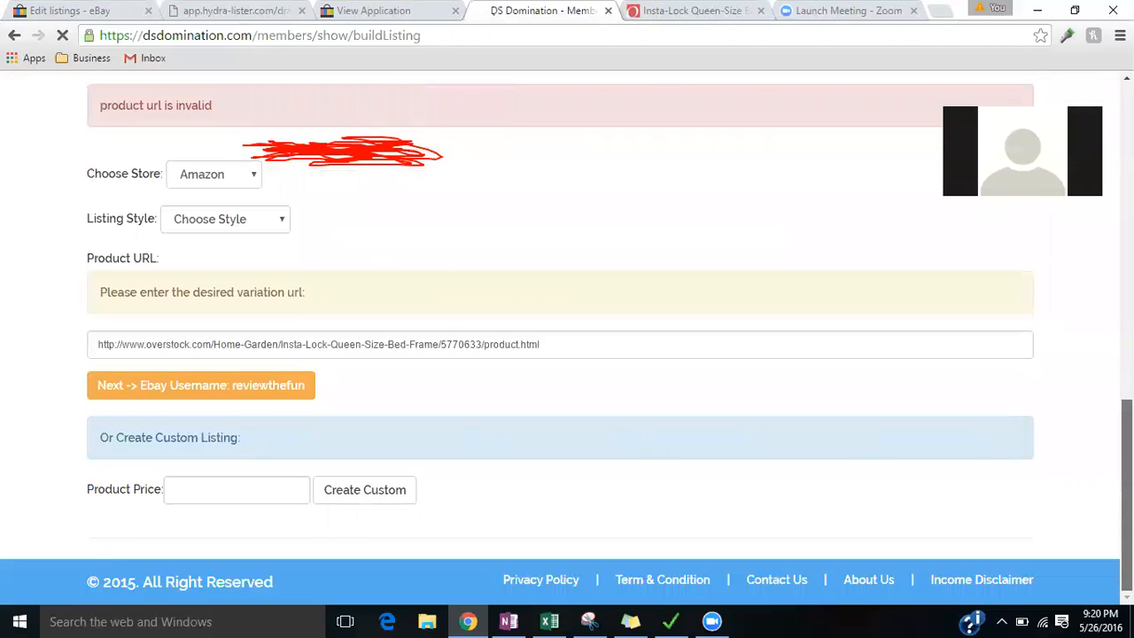
left_click(184, 384)
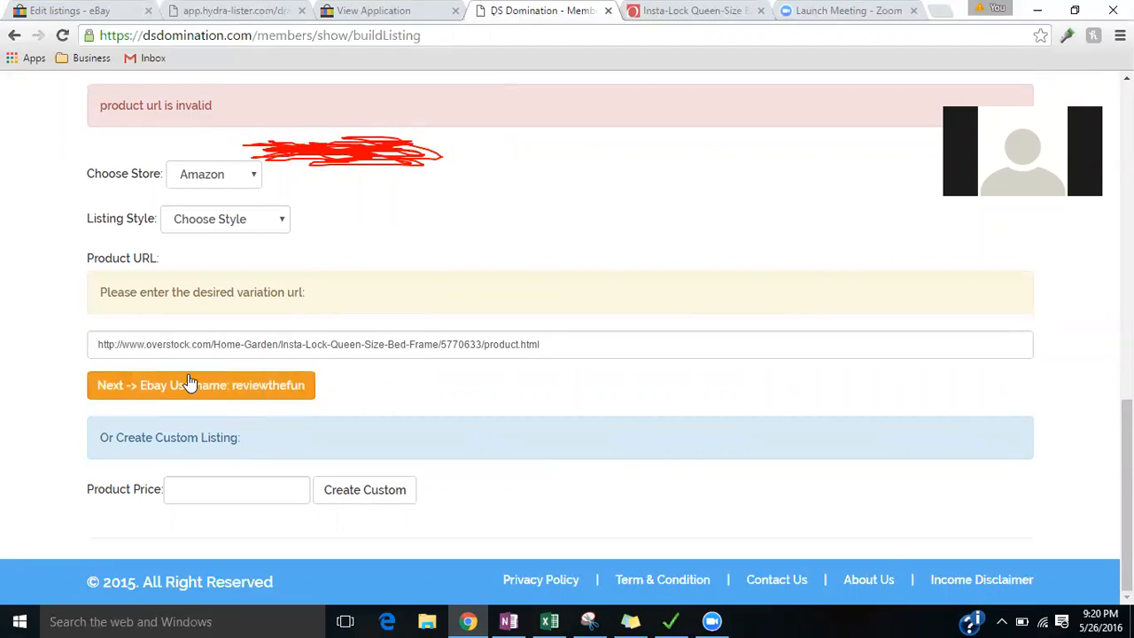
left_click(215, 220)
left_click(211, 177)
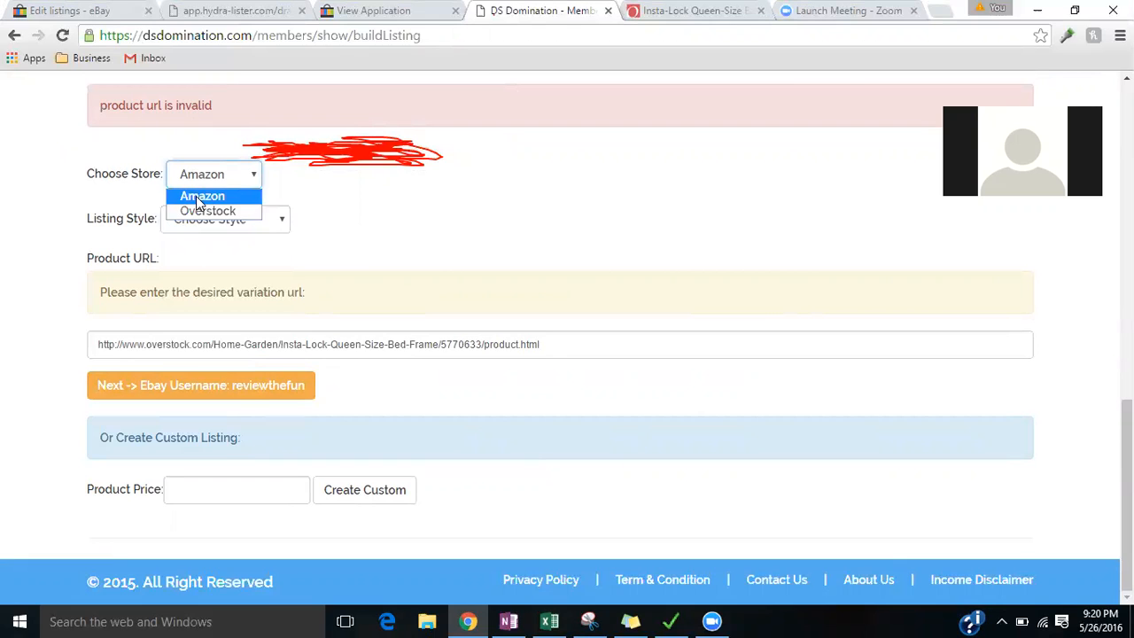
left_click(209, 211)
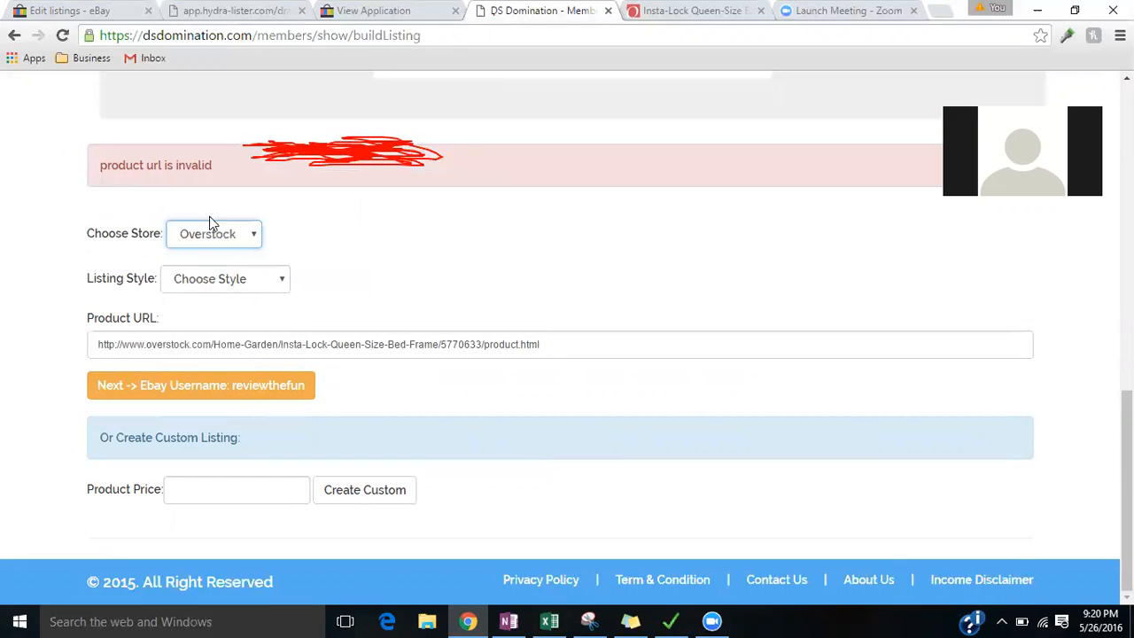
left_click(218, 278)
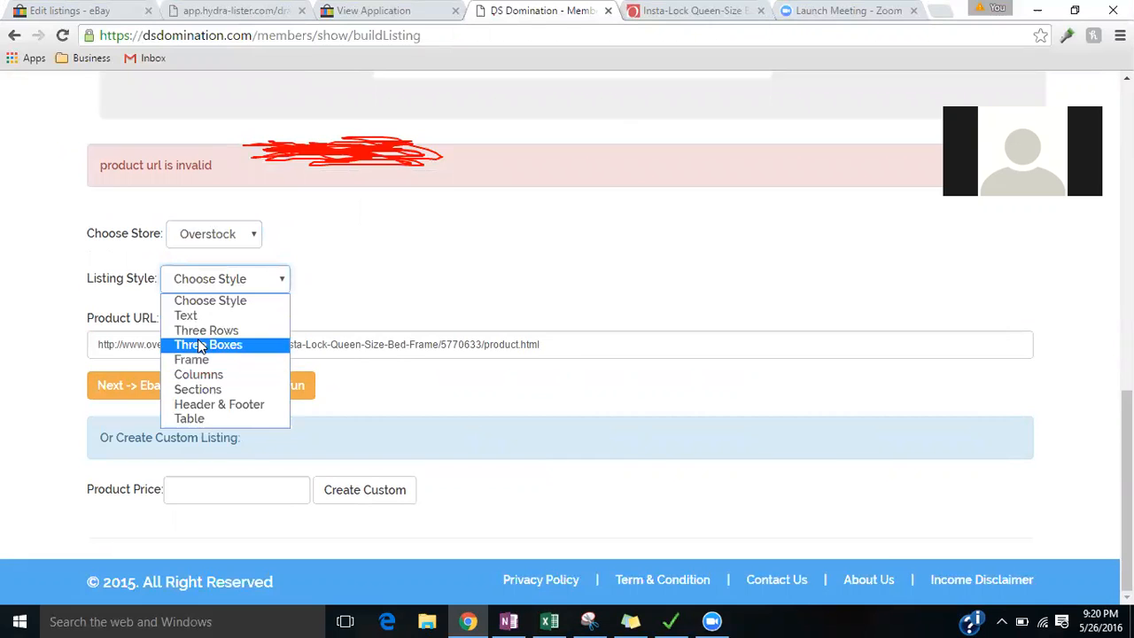
left_click(199, 331)
left_click(172, 390)
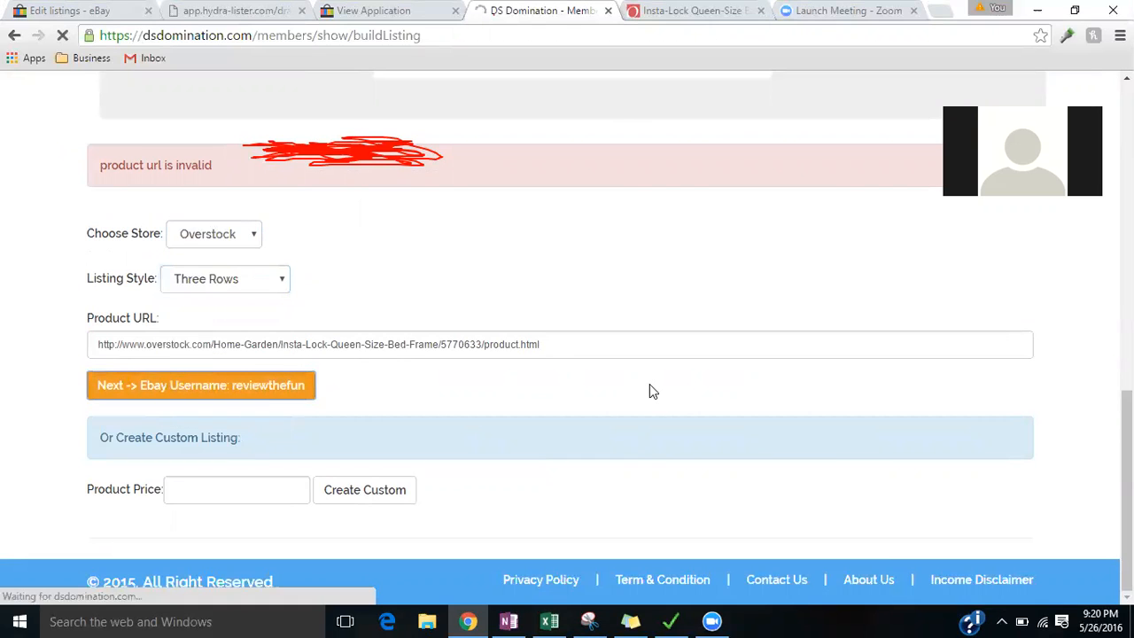
Copy "Queen-Size Bed Frame" from the Overstock product title and paste it into the Terapeak title builder
left_click(687, 9)
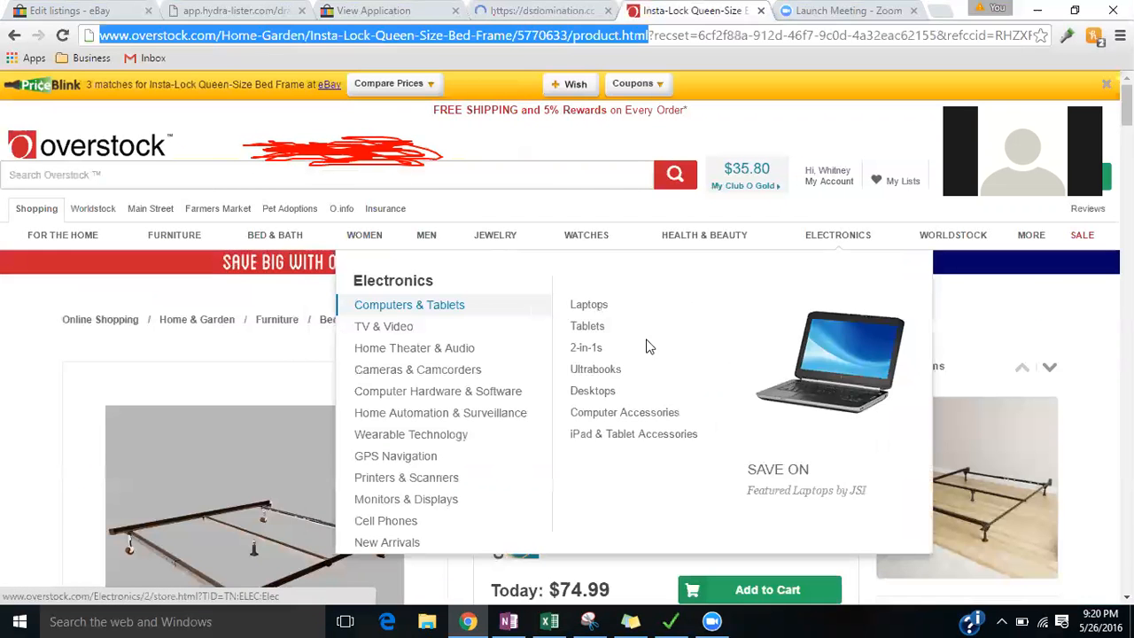
left_click_drag(560, 372, 744, 373)
key("ctrl+c")
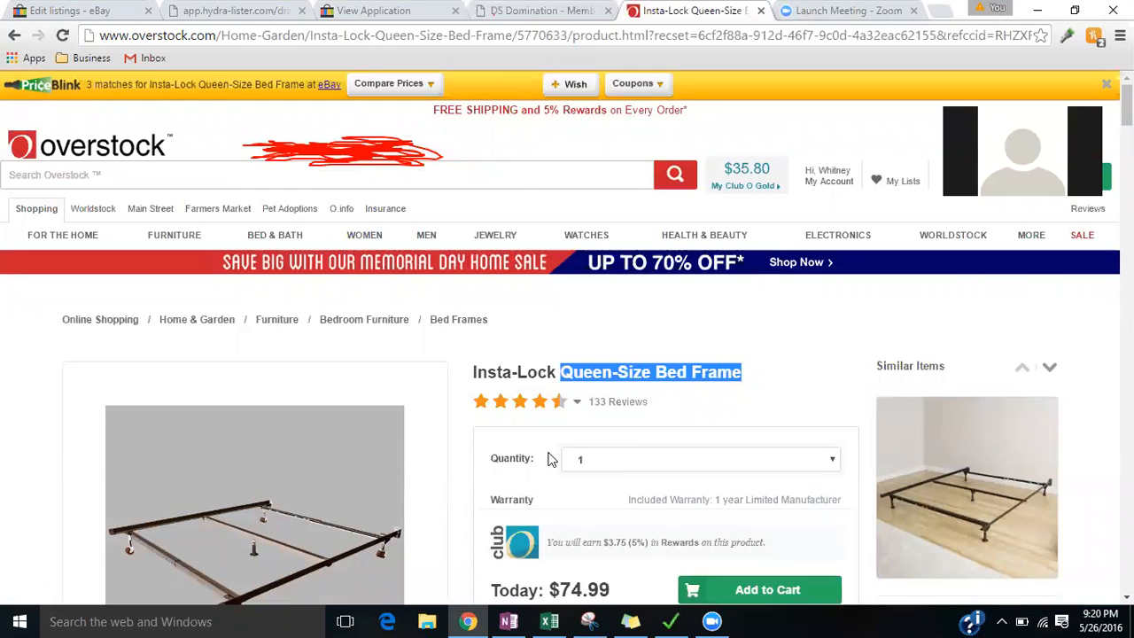
left_click(357, 11)
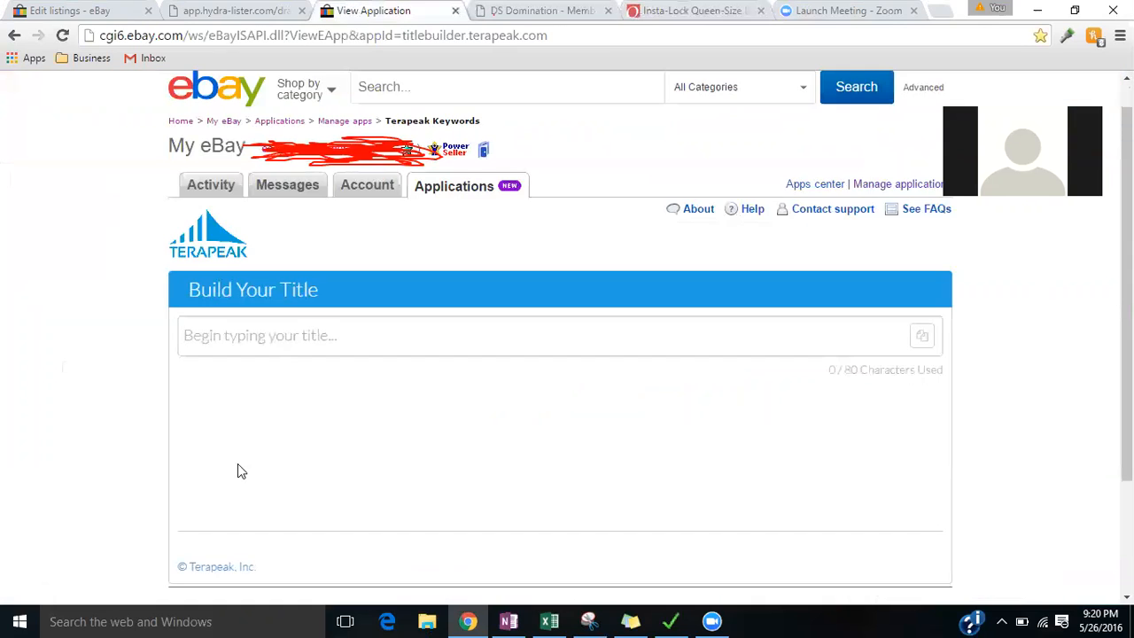
key("ctrl+v")
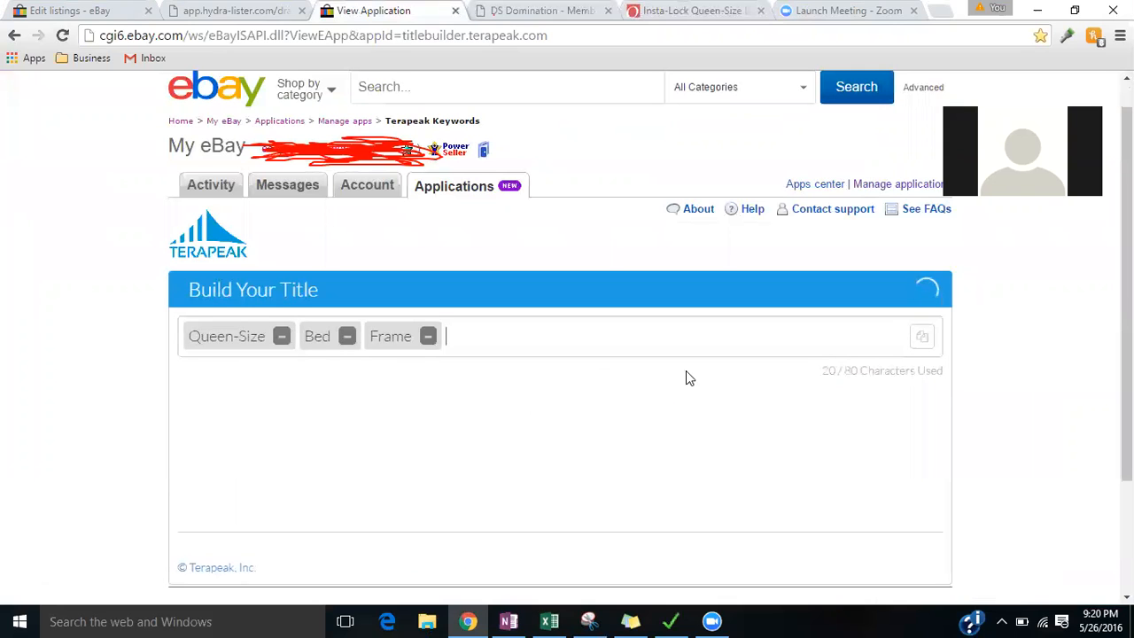
Add the suggested keywords Bedroom, "Queen Size Bed Frame Iron Headboard Footboard New", Bronze and Metal Frame to the title being built
left_click_drag(1127, 328, 1127, 403)
left_click_drag(1126, 305, 1127, 364)
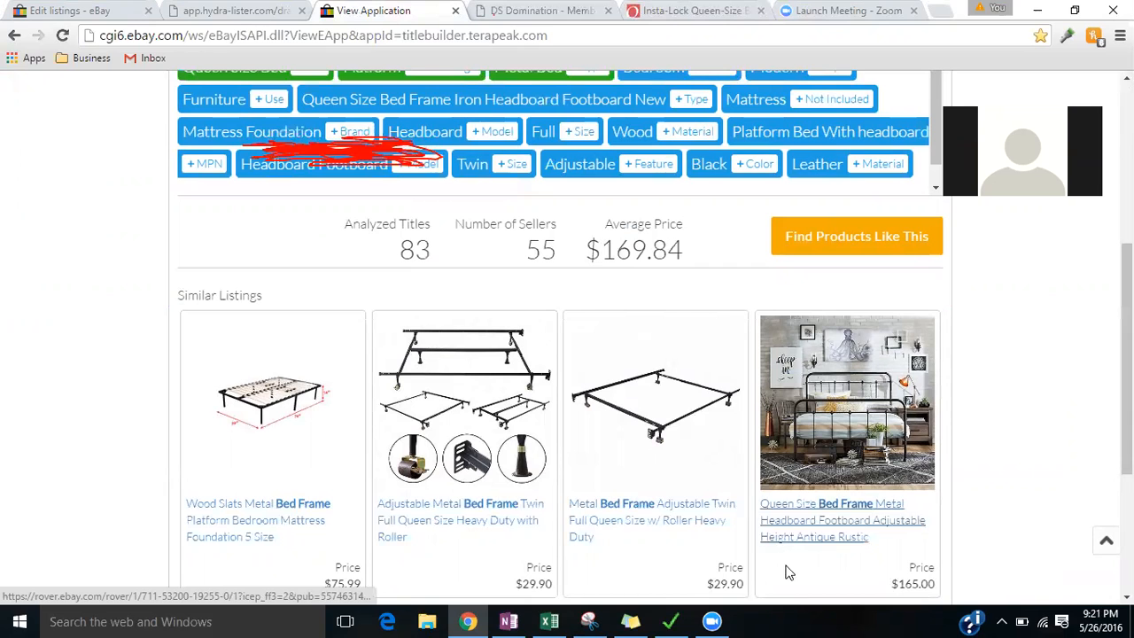
left_click_drag(1127, 372, 1127, 212)
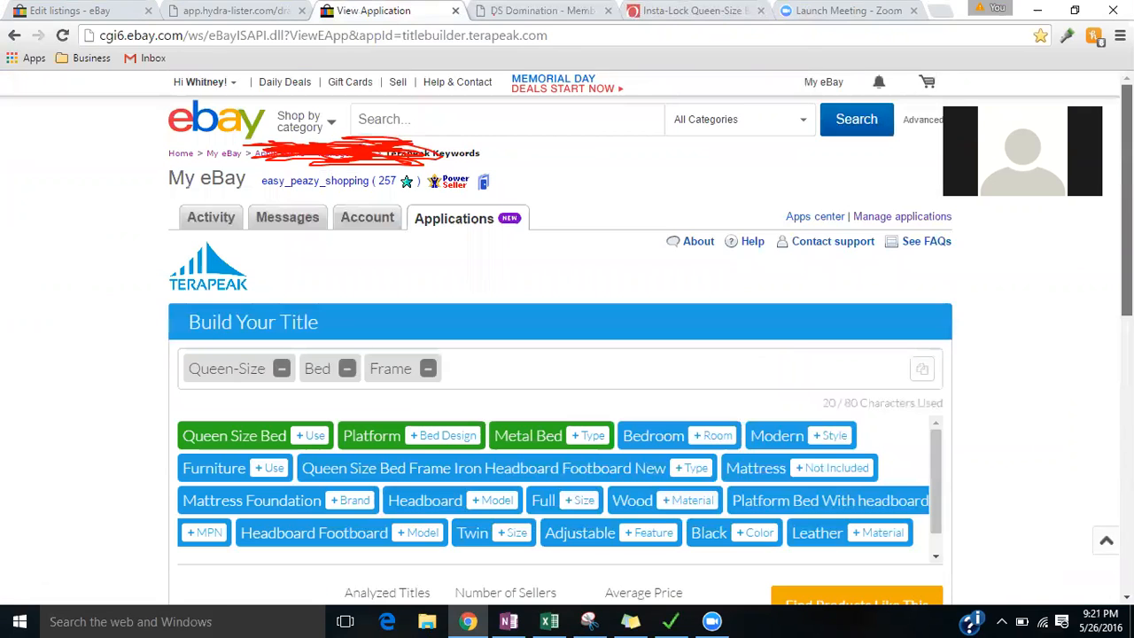
scroll(699, 296, "down", 1)
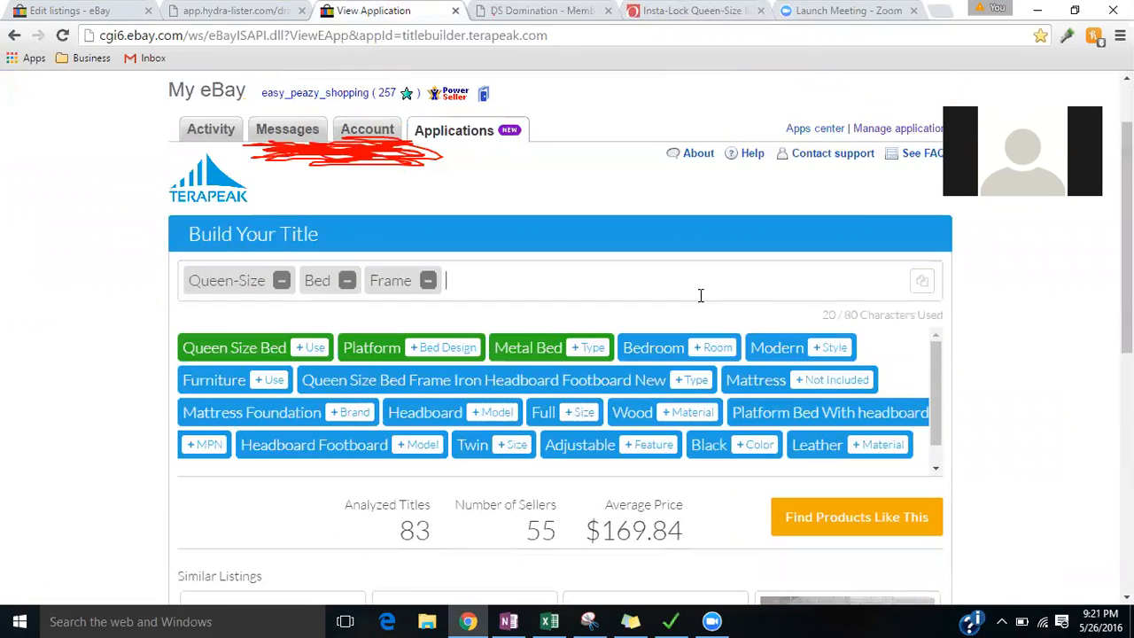
left_click(640, 347)
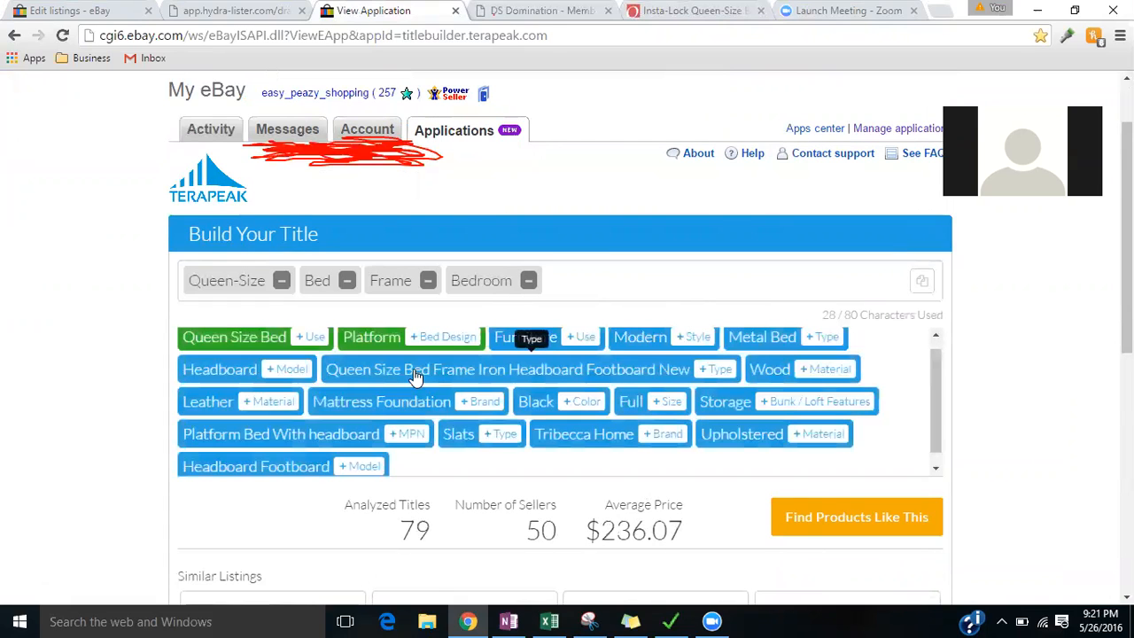
left_click(516, 384)
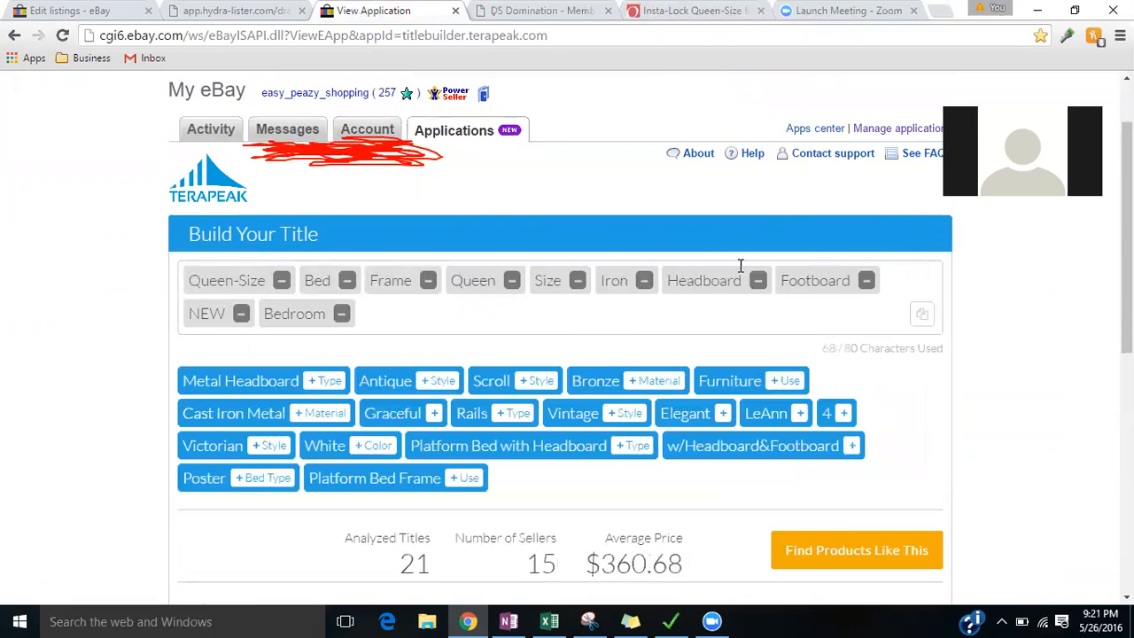
left_click(612, 381)
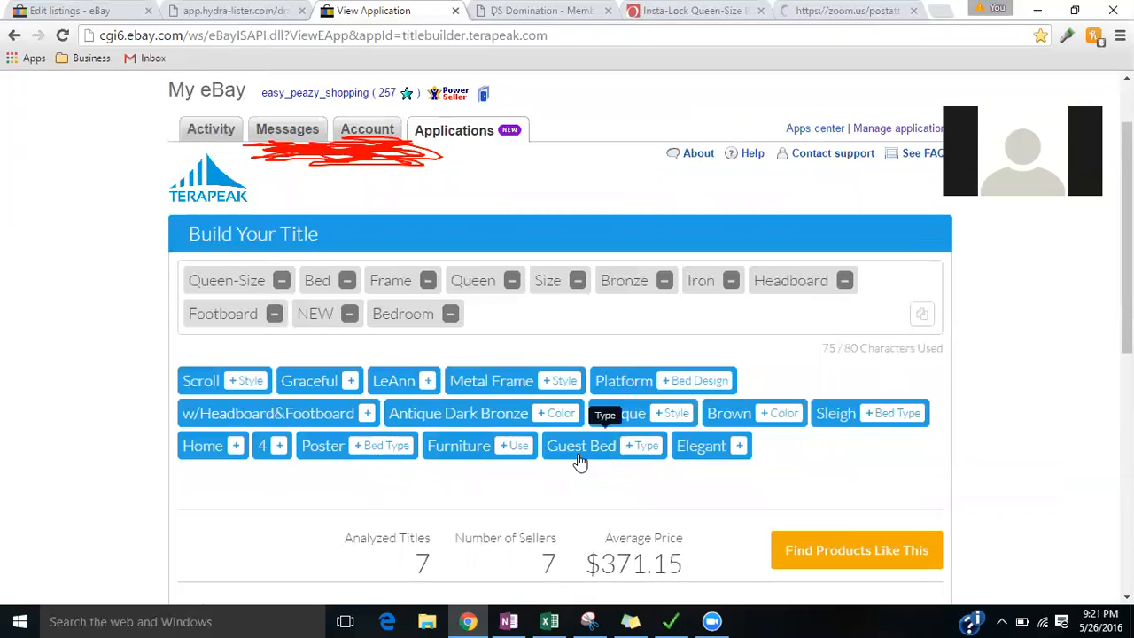
left_click(501, 387)
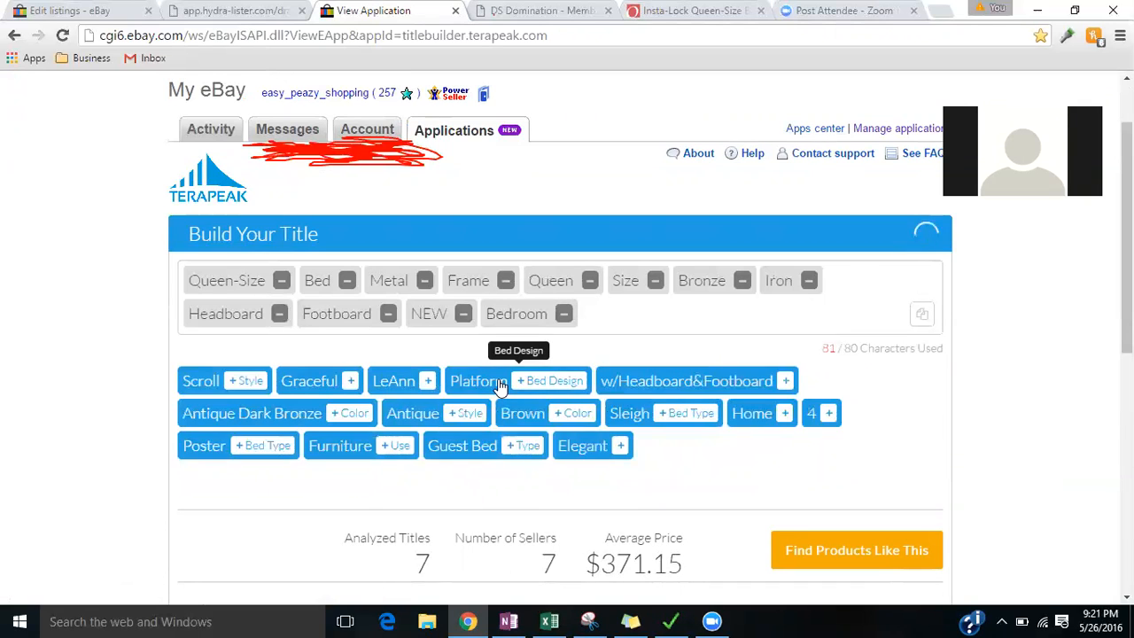
Copy the built title from Terapeak and paste it as the eBay Listing Title in the DSD listing builder
left_click(921, 313)
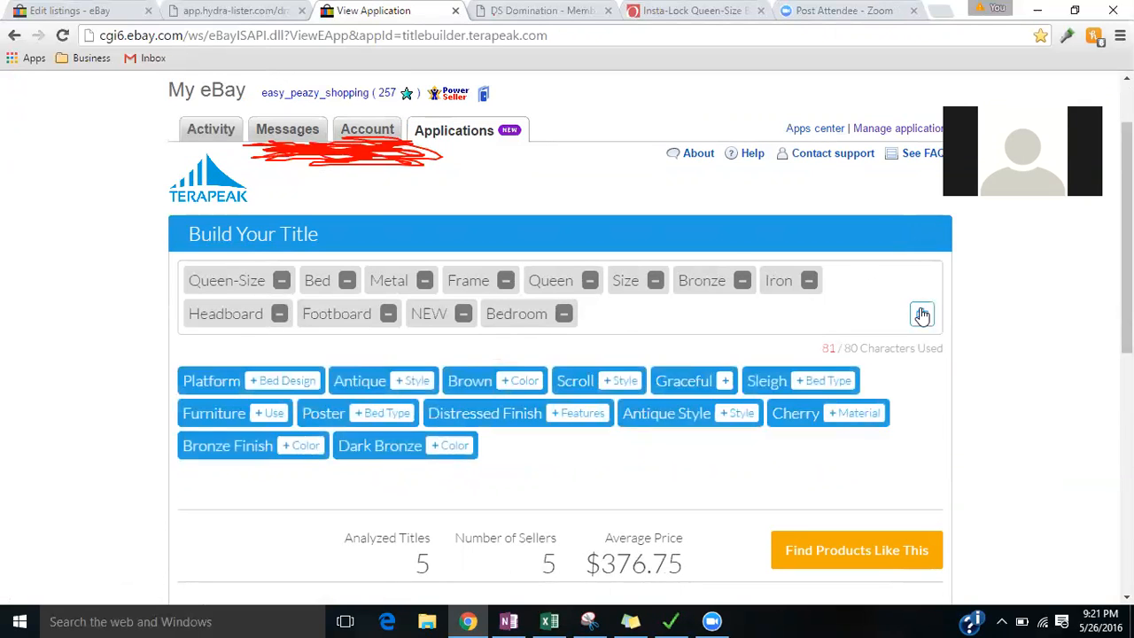
left_click(545, 11)
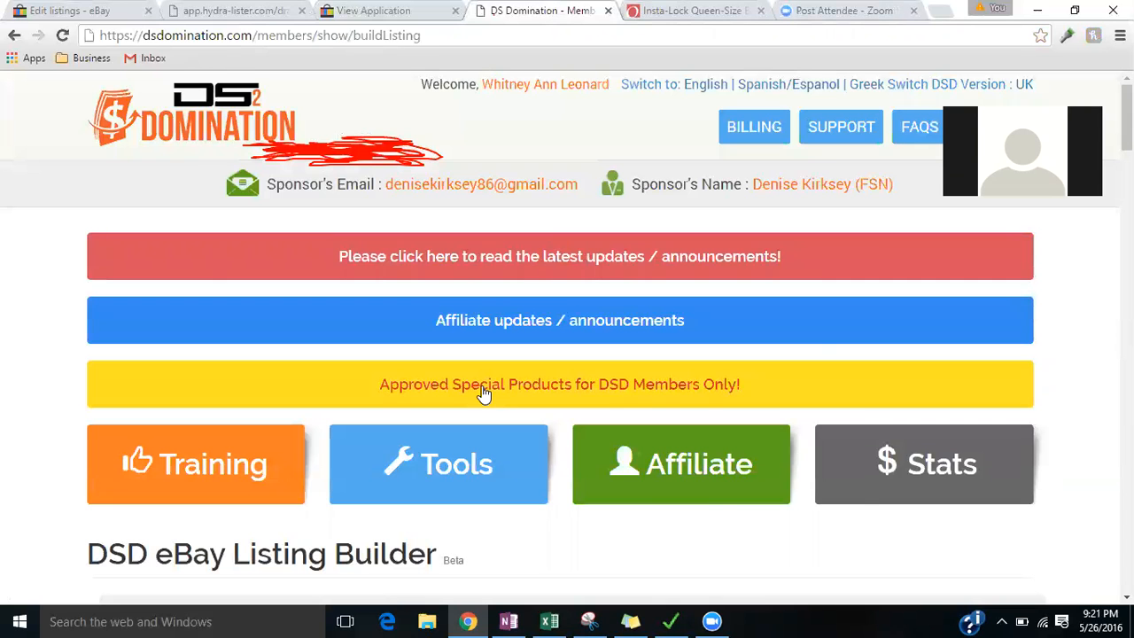
scroll(566, 354, "down", 10)
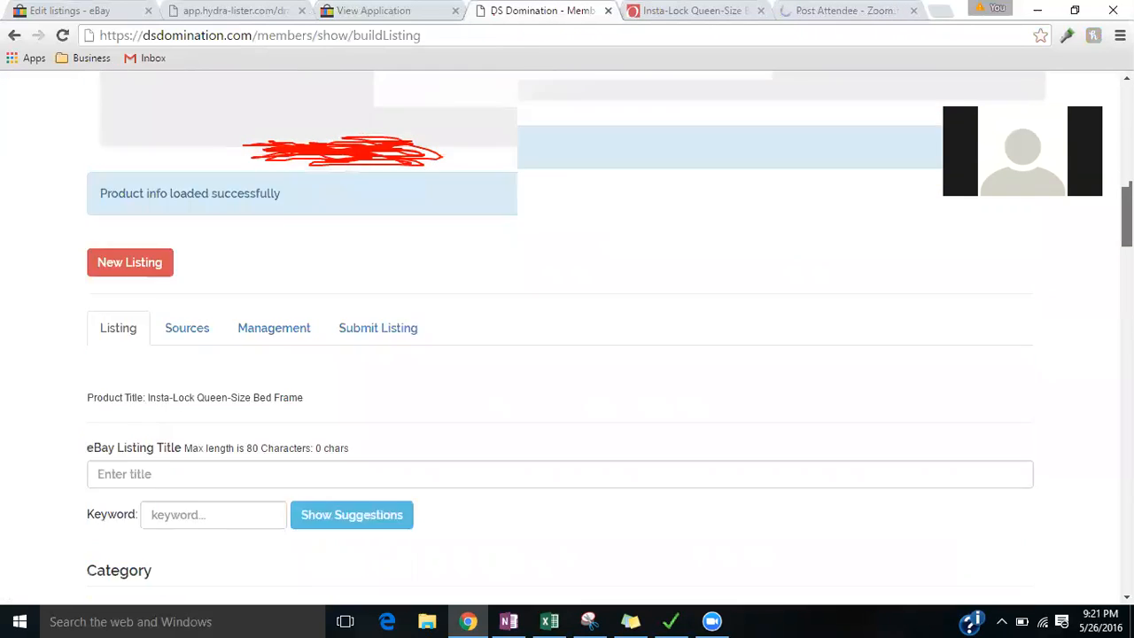
scroll(567, 354, "up", 2)
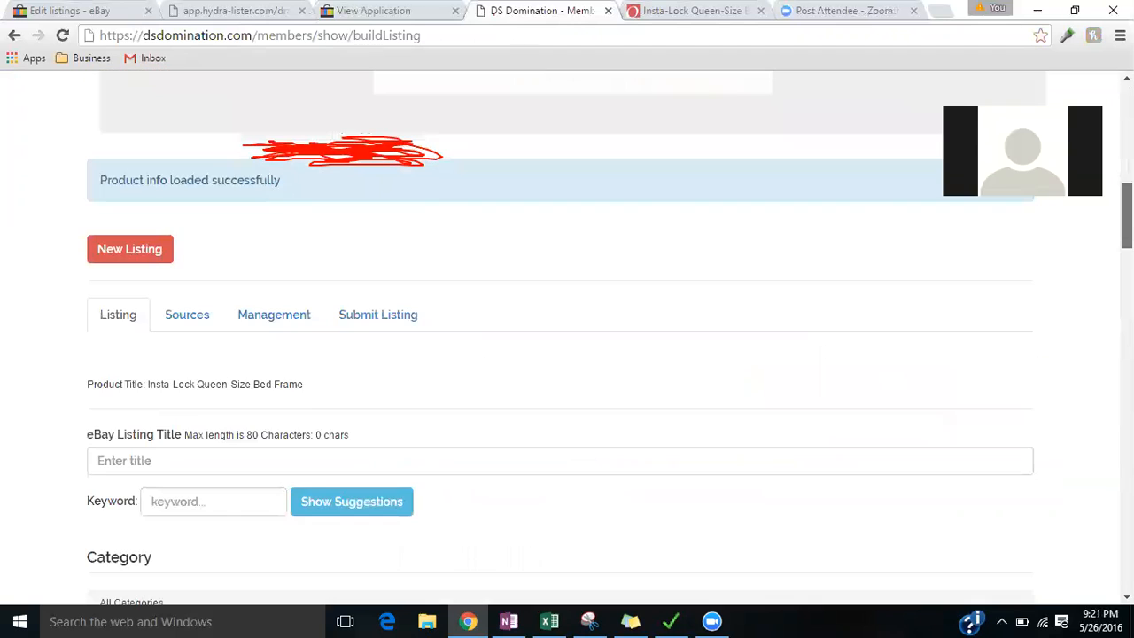
left_click_drag(1127, 218, 1127, 231)
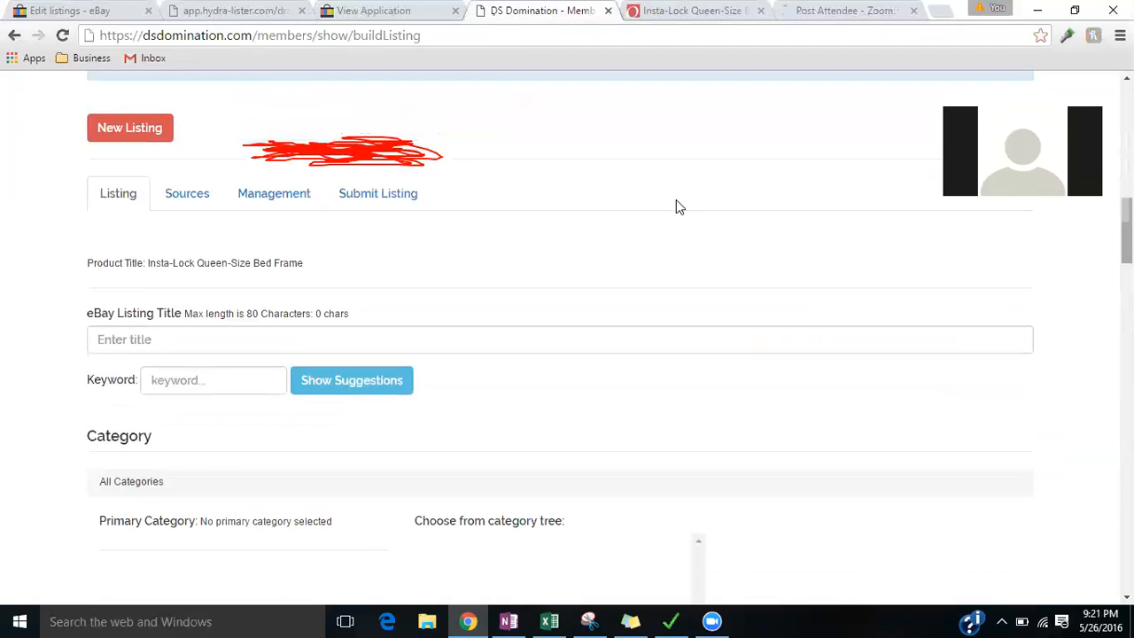
left_click(165, 348)
key("ctrl+v")
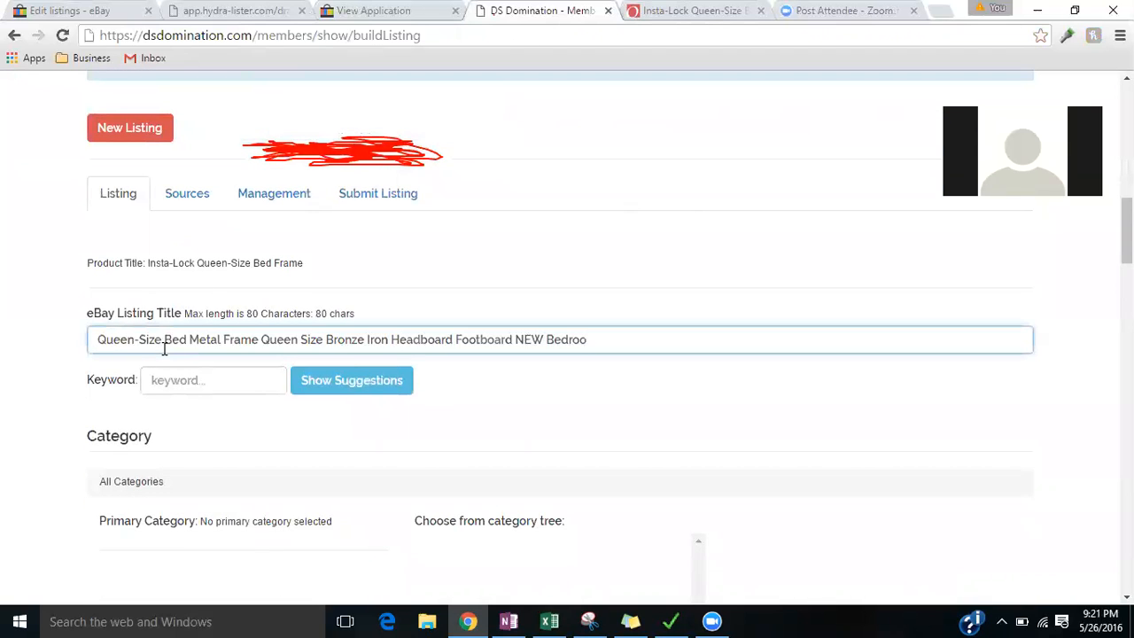
Remove the word "NEW" from the eBay listing title and complete its last word as "Bedroom"
double_click(529, 339)
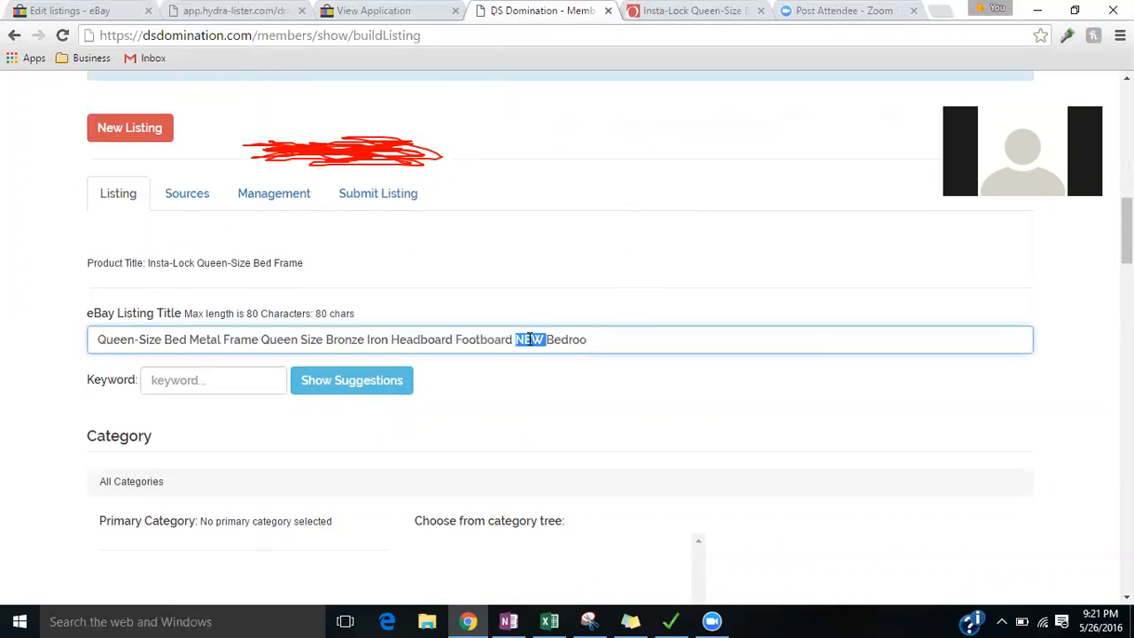
key("BackSpace")
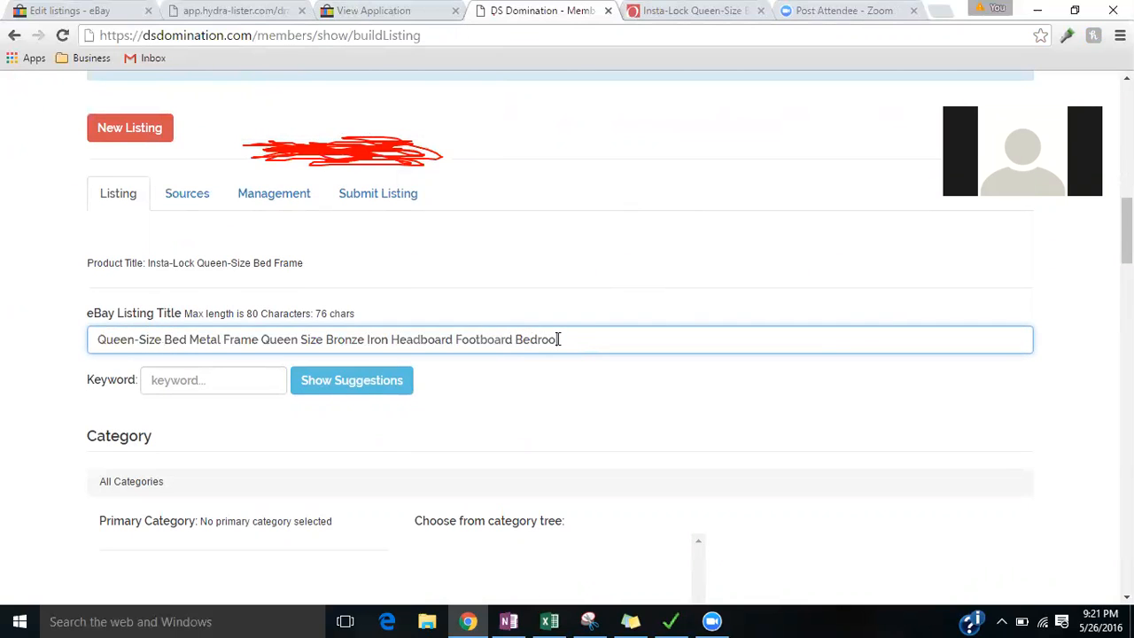
type("m")
left_click(753, 415)
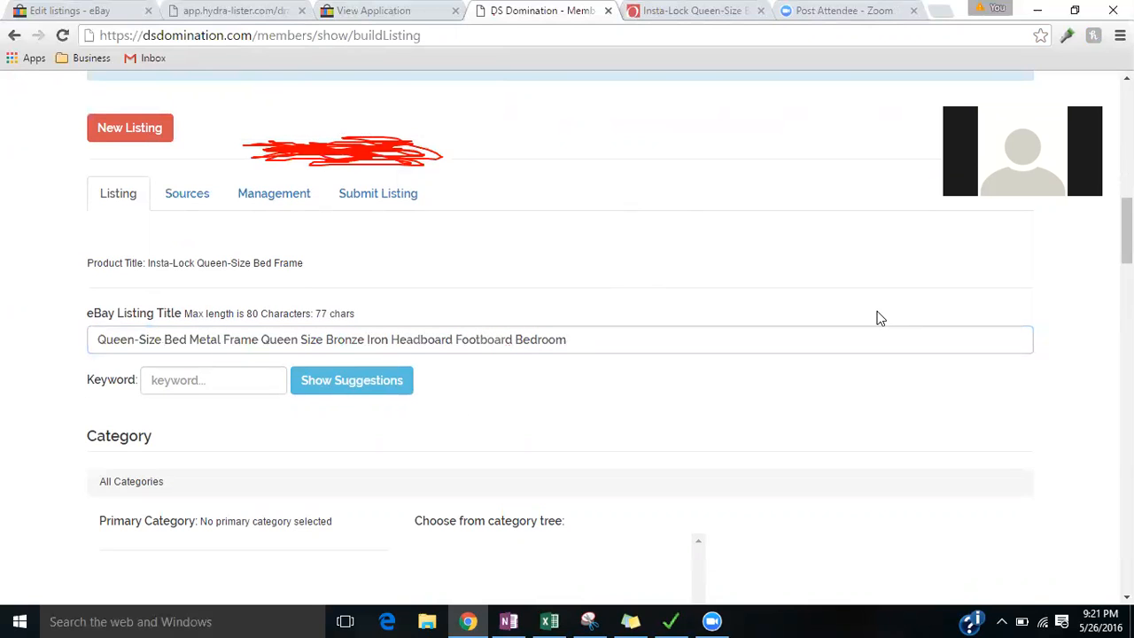
Remove "Footboard" from the eBay listing title and add "NEW" at its end
scroll(567, 355, "down", 3)
double_click(481, 213)
key("BackSpace")
type("NEW")
left_click(511, 281)
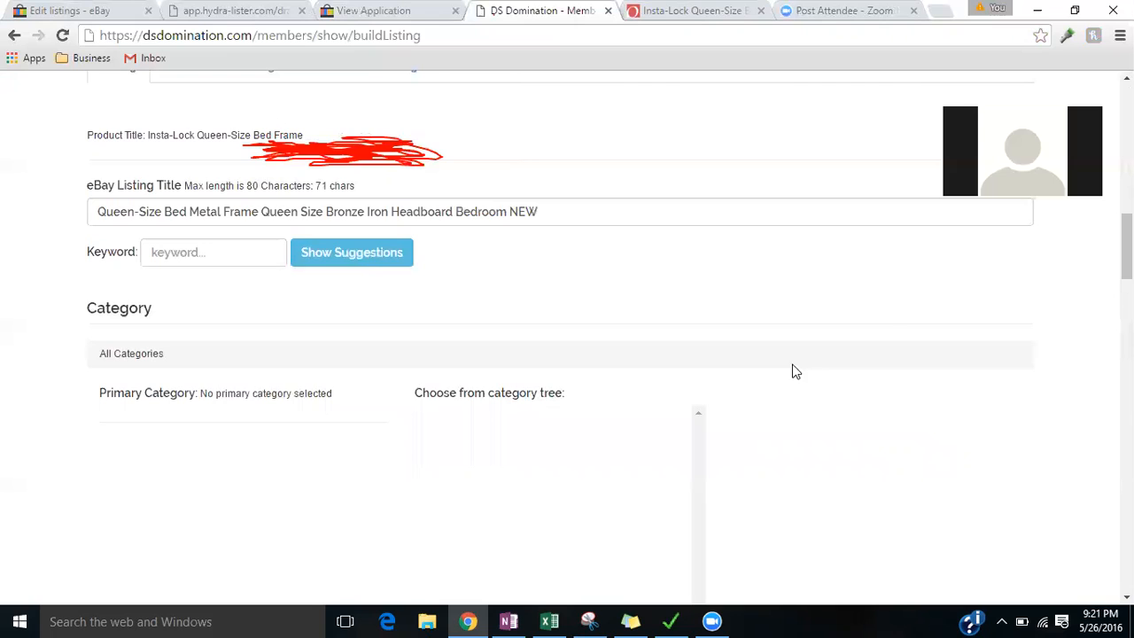
Show keyword suggestions for "Queen Size" and look through the suggested keywords and images
left_click_drag(1127, 255, 1127, 264)
left_click(189, 176)
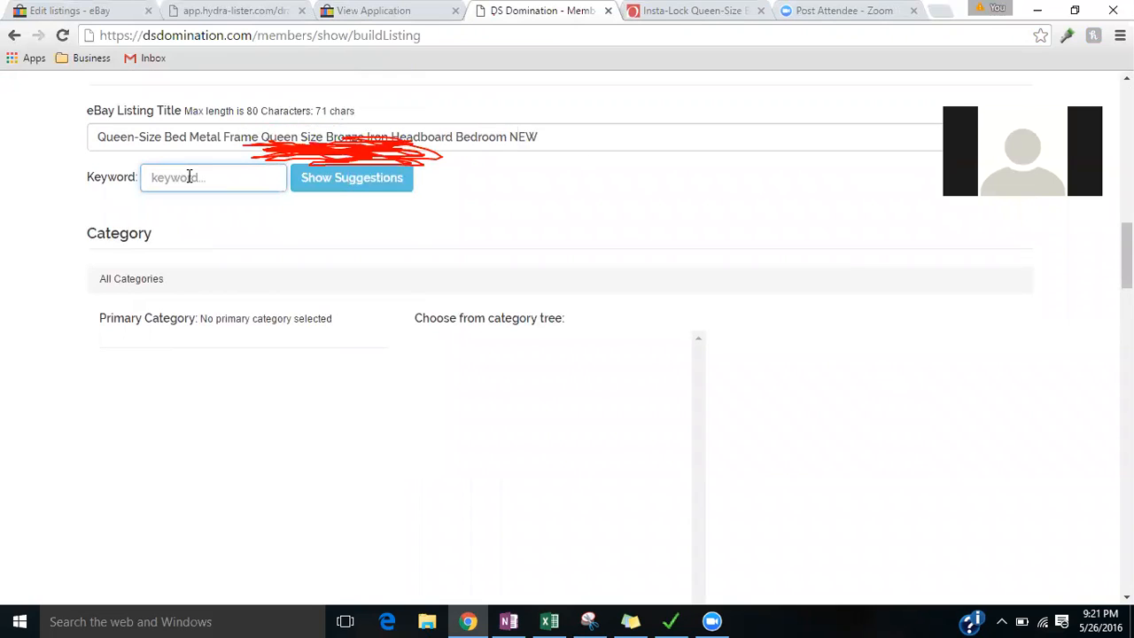
type("Queen Size")
left_click(293, 185)
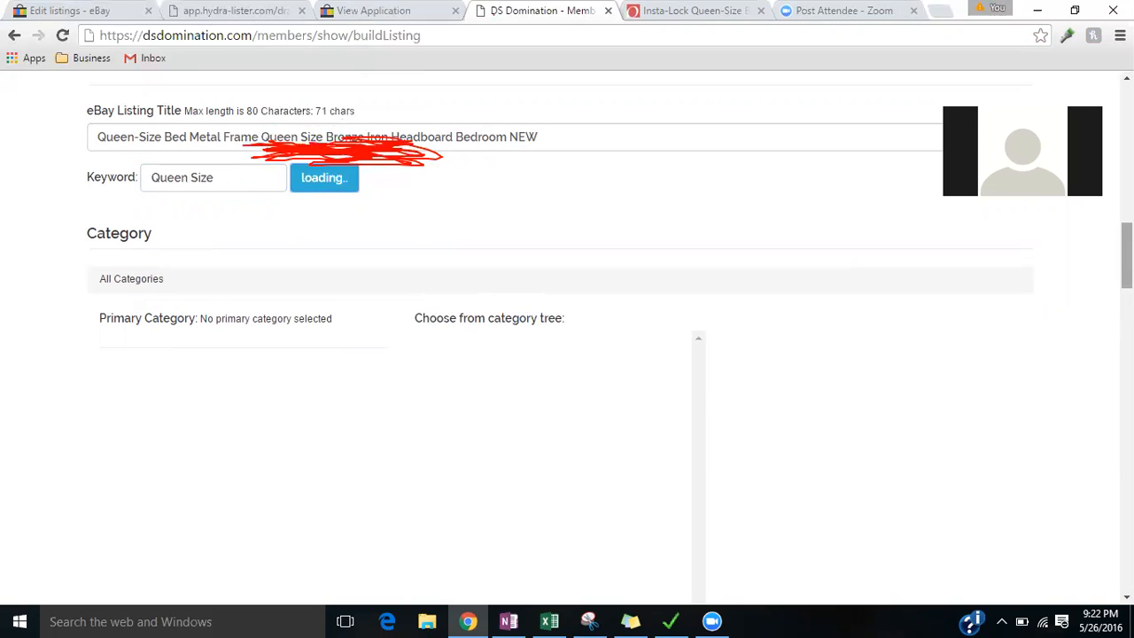
mouse_move(1127, 256)
left_mouse_down()
mouse_move(1126, 271)
mouse_move(1126, 247)
left_mouse_up()
scroll(609, 337, "down", 2)
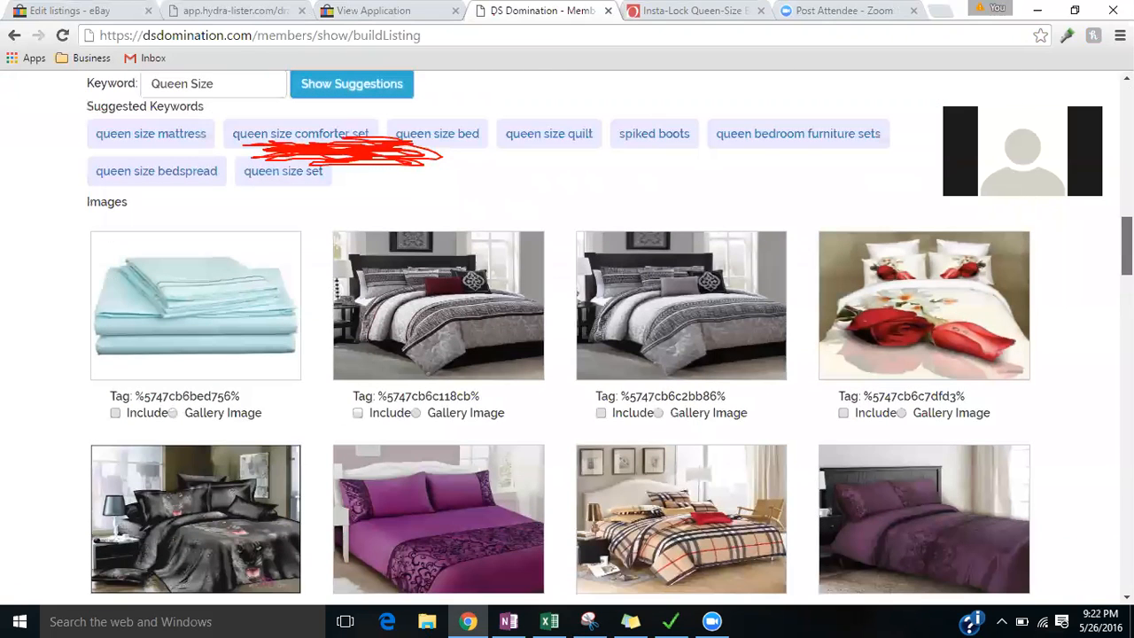
scroll(855, 406, "up", 1)
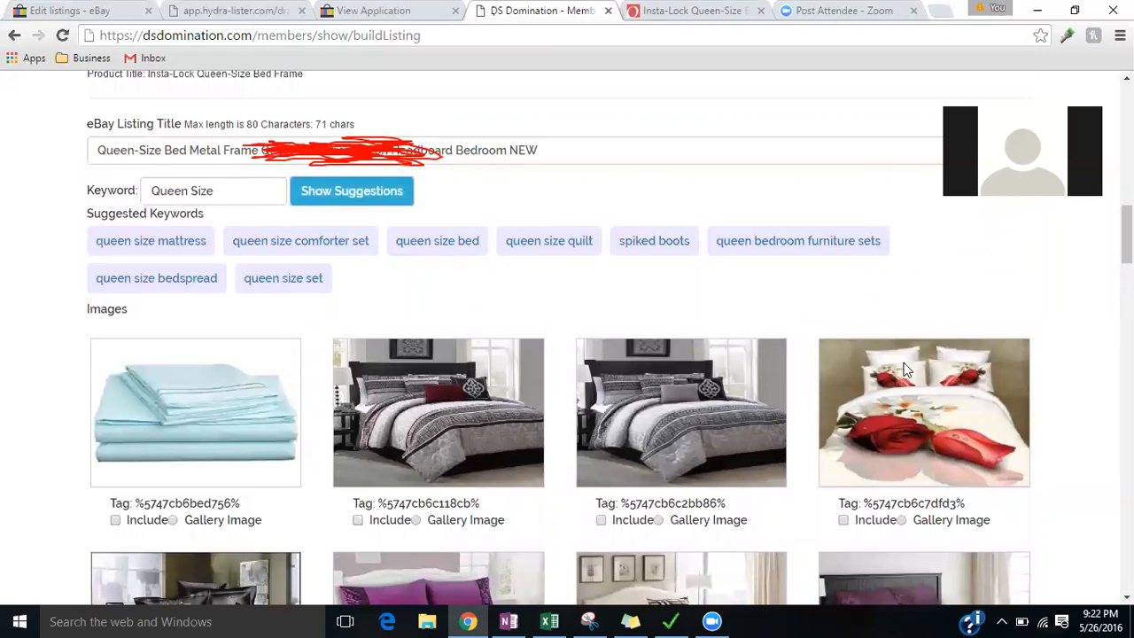
Copy the UPC from cell A46 of the UPC CODES workbook in Excel and paste it into the listing's UPC field
left_click_drag(1127, 244, 1127, 315)
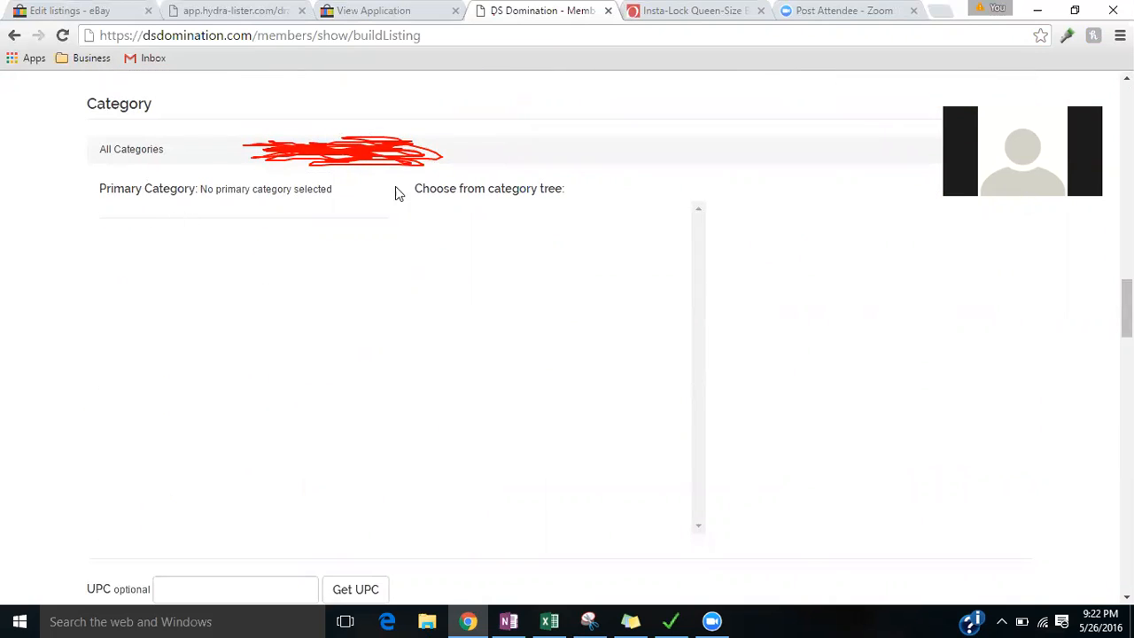
left_click_drag(1127, 307, 1127, 344)
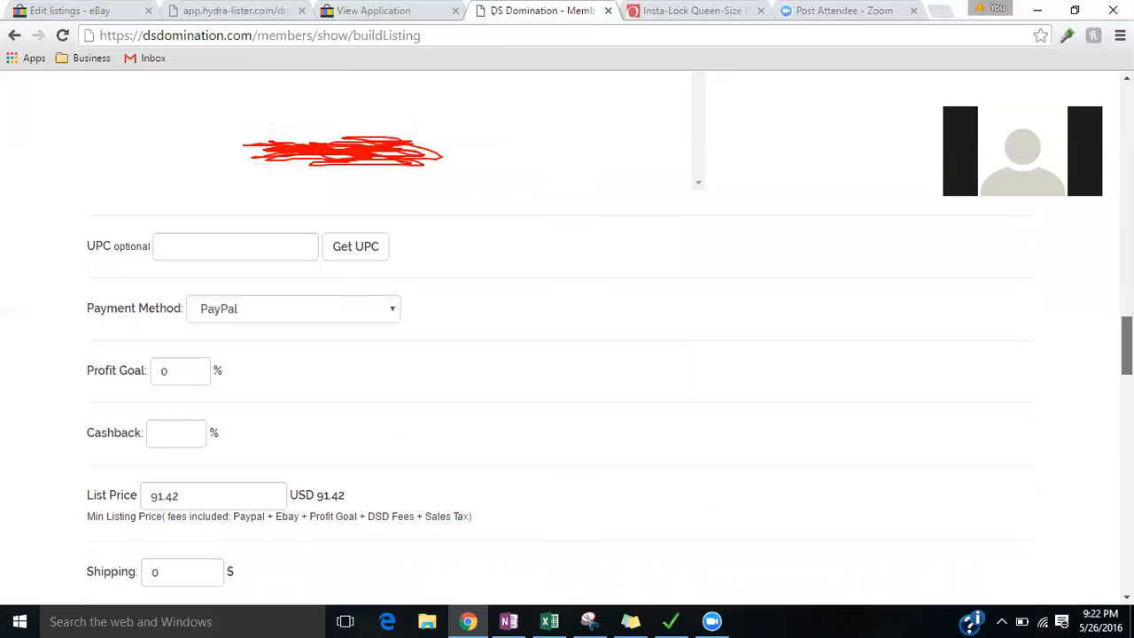
left_click(551, 620)
left_click(58, 391)
key("ctrl+c")
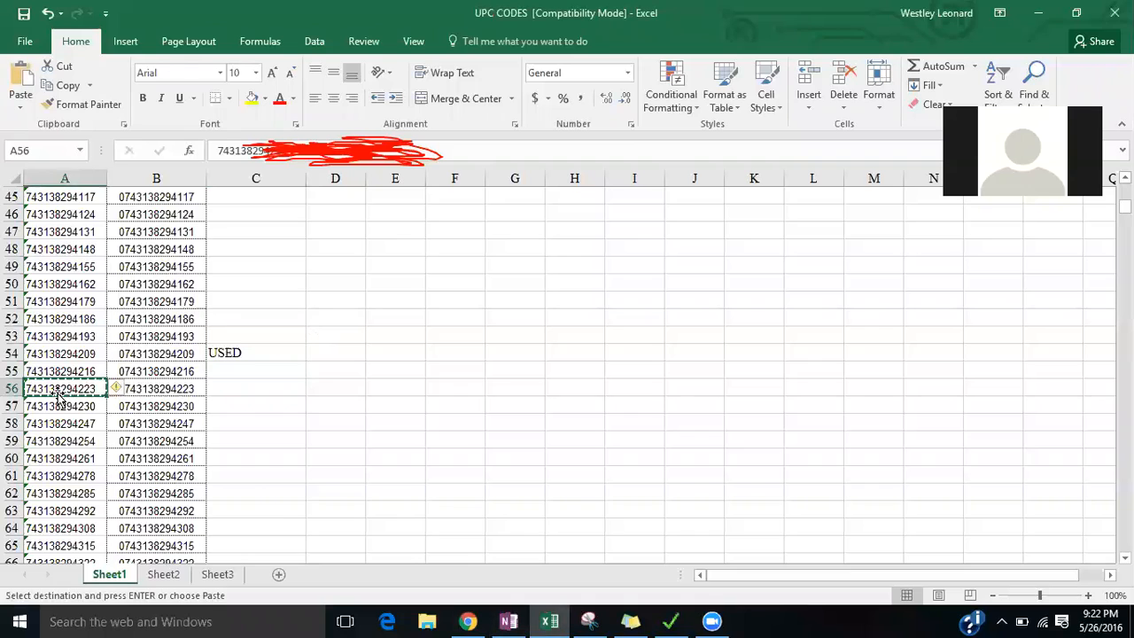
left_click(80, 210)
key("ctrl+c")
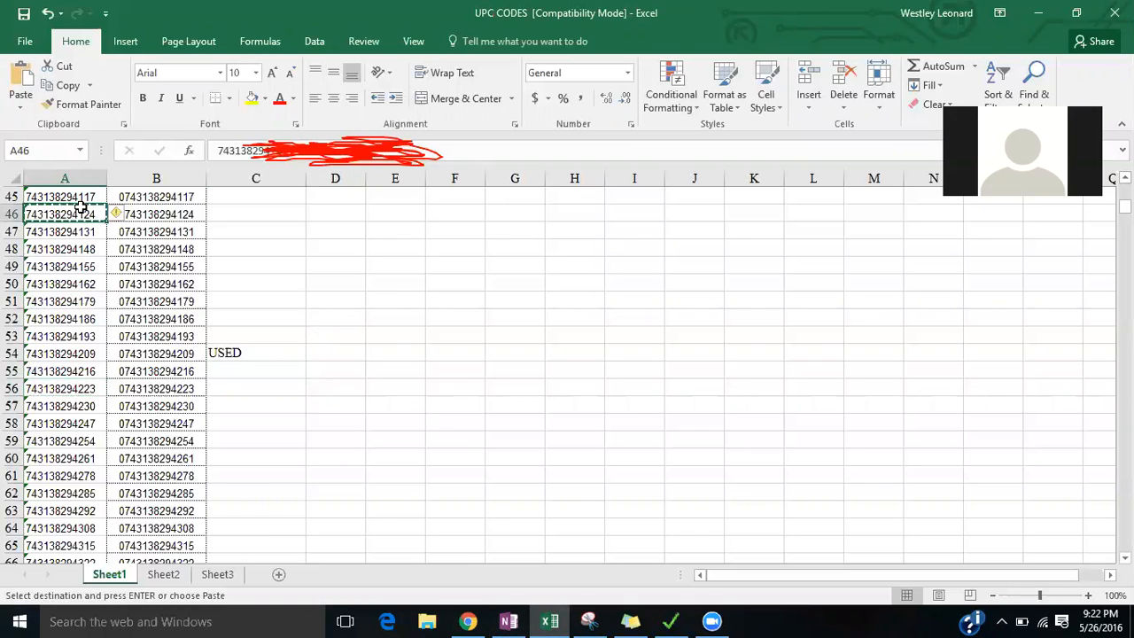
key("alt+Tab")
left_click(157, 256)
key("ctrl+v")
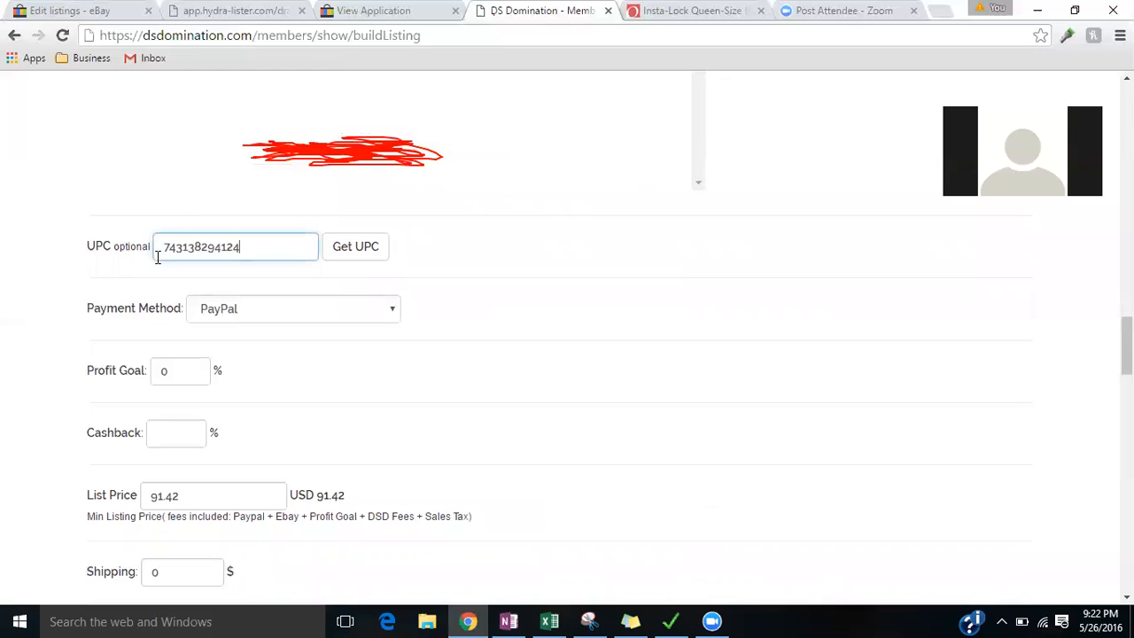
Choose PayPal as the listing's payment method
left_click(325, 303)
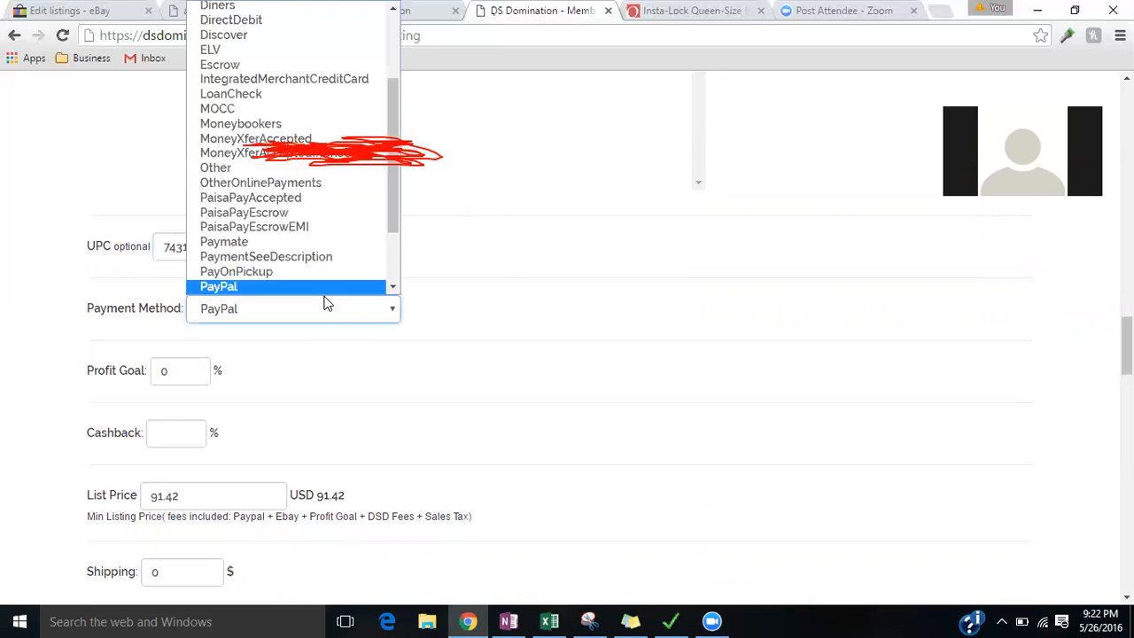
left_click(325, 304)
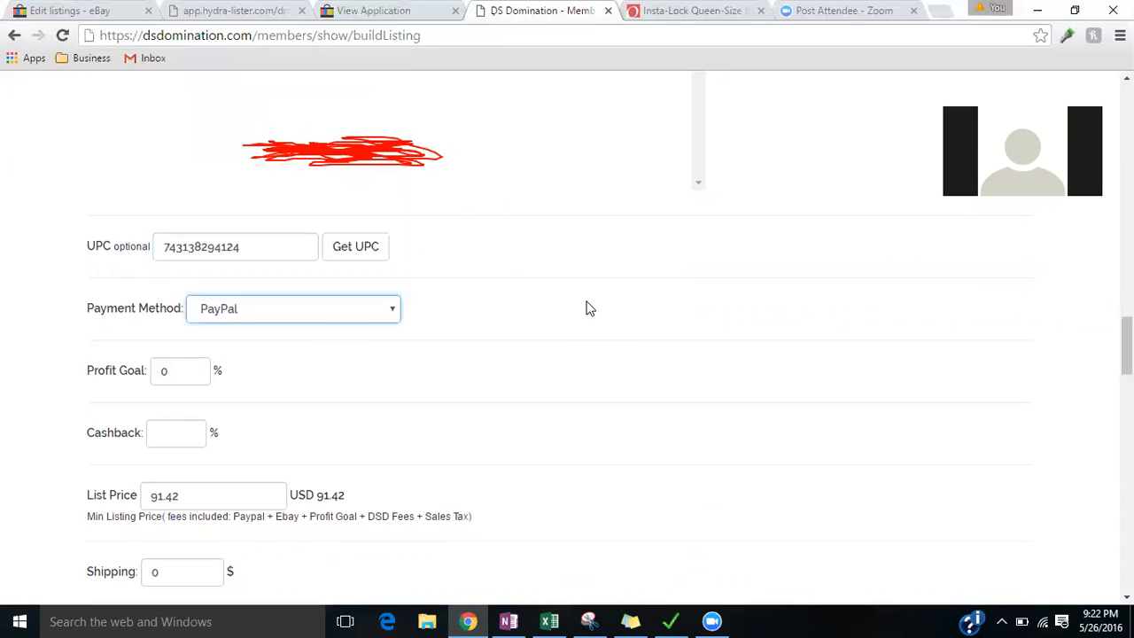
double_click(176, 366)
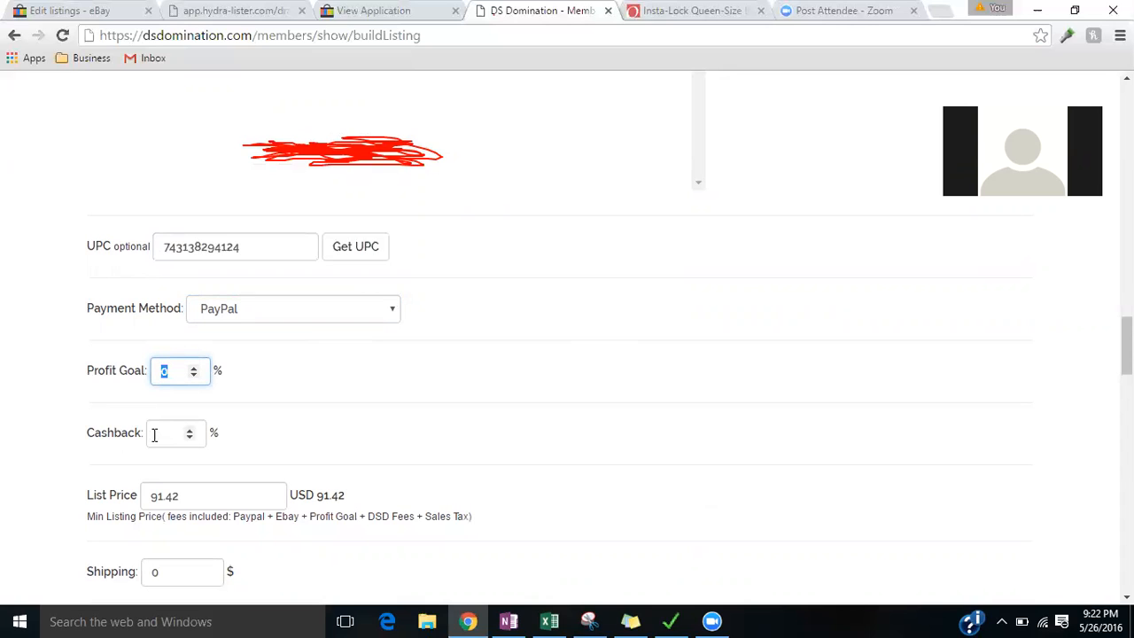
left_click(374, 377)
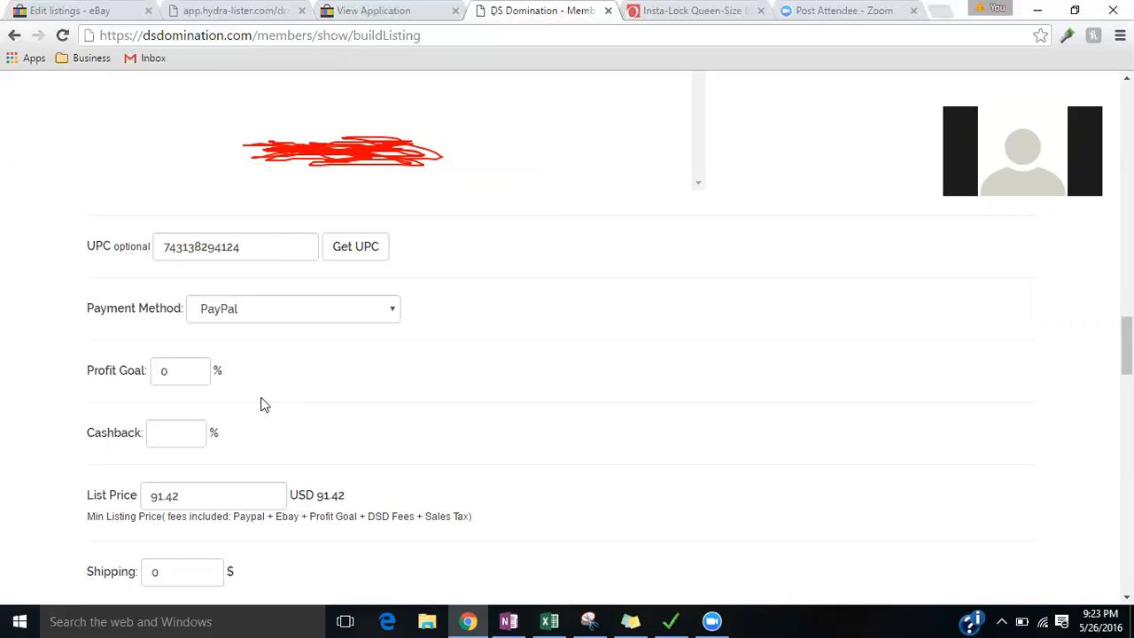
Check the bed frame's price on its Overstock page and set the listing's Profit Goal to 15%
left_click(715, 12)
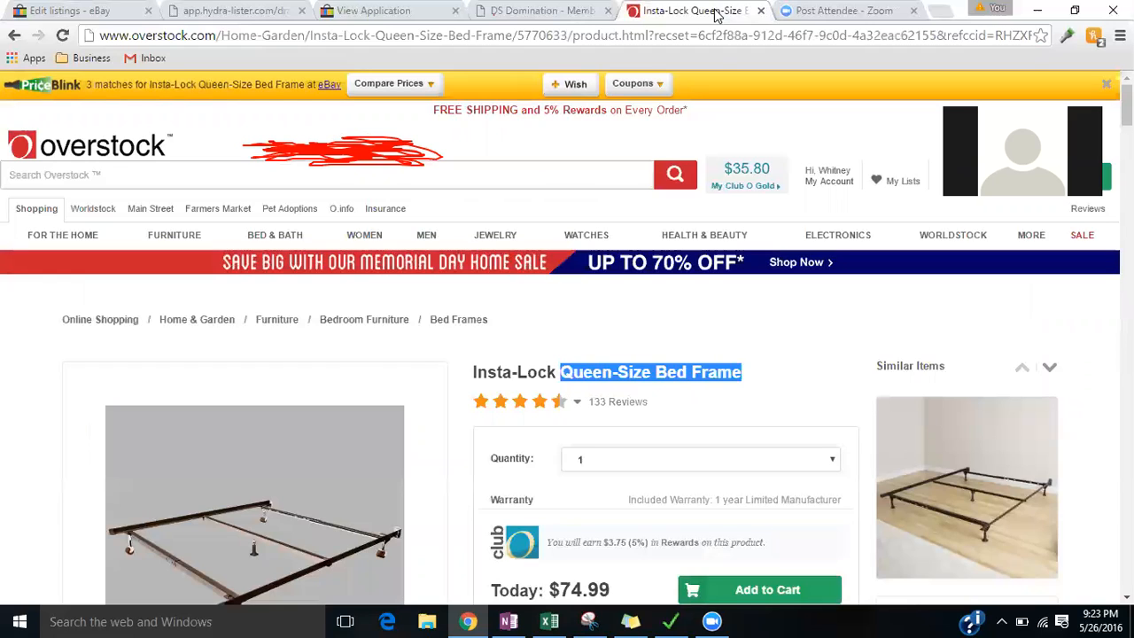
left_click(501, 18)
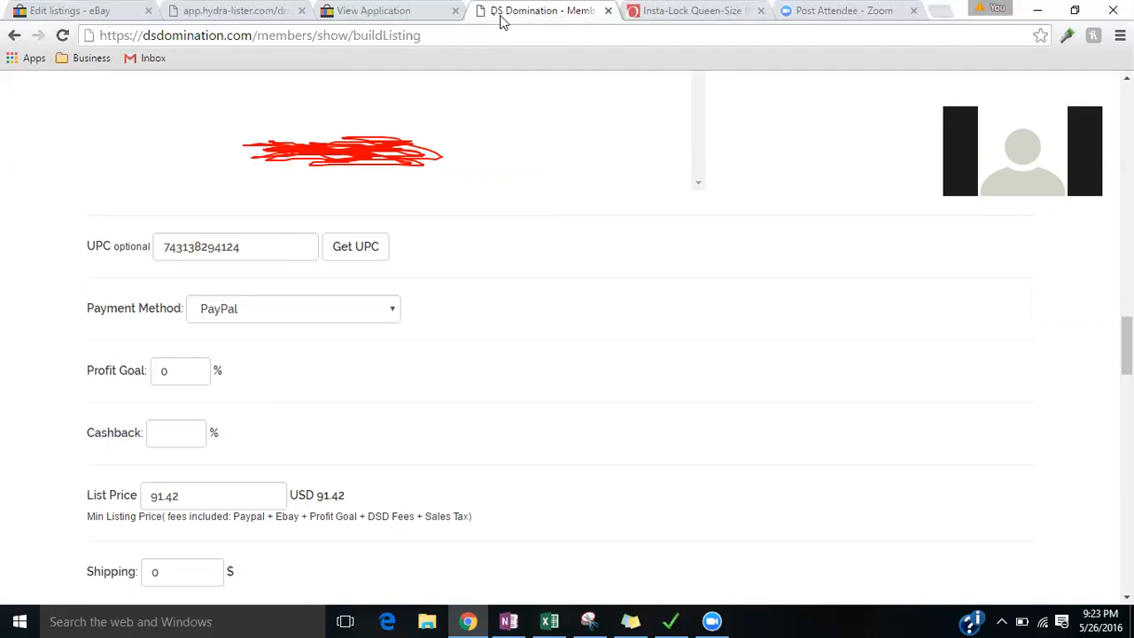
double_click(179, 366)
type("10")
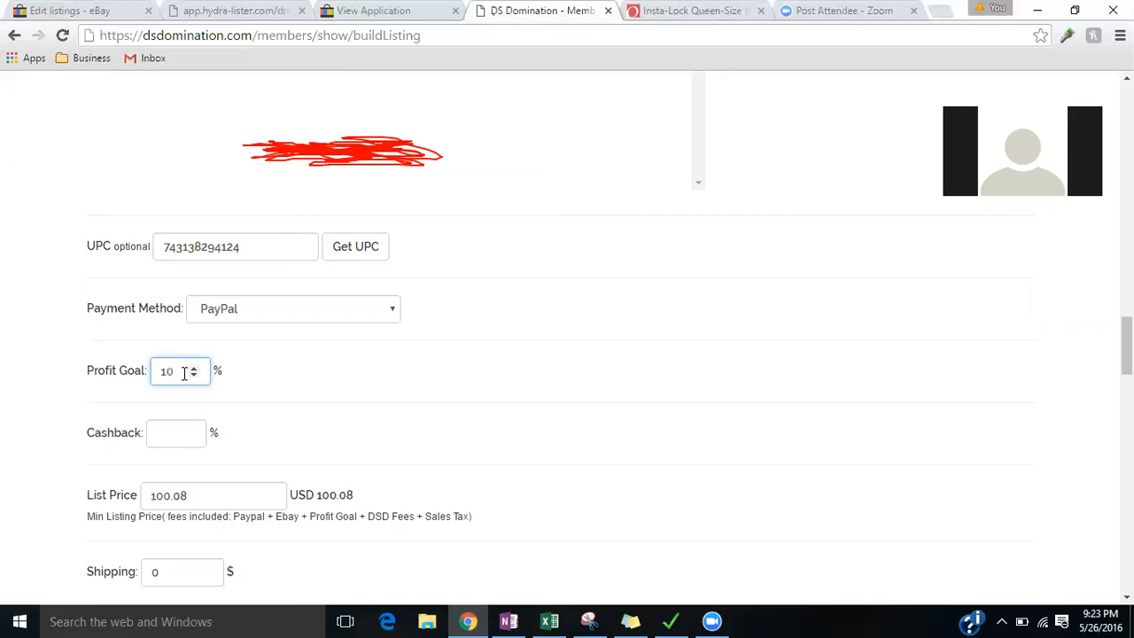
key("BackSpace")
key("BackSpace")
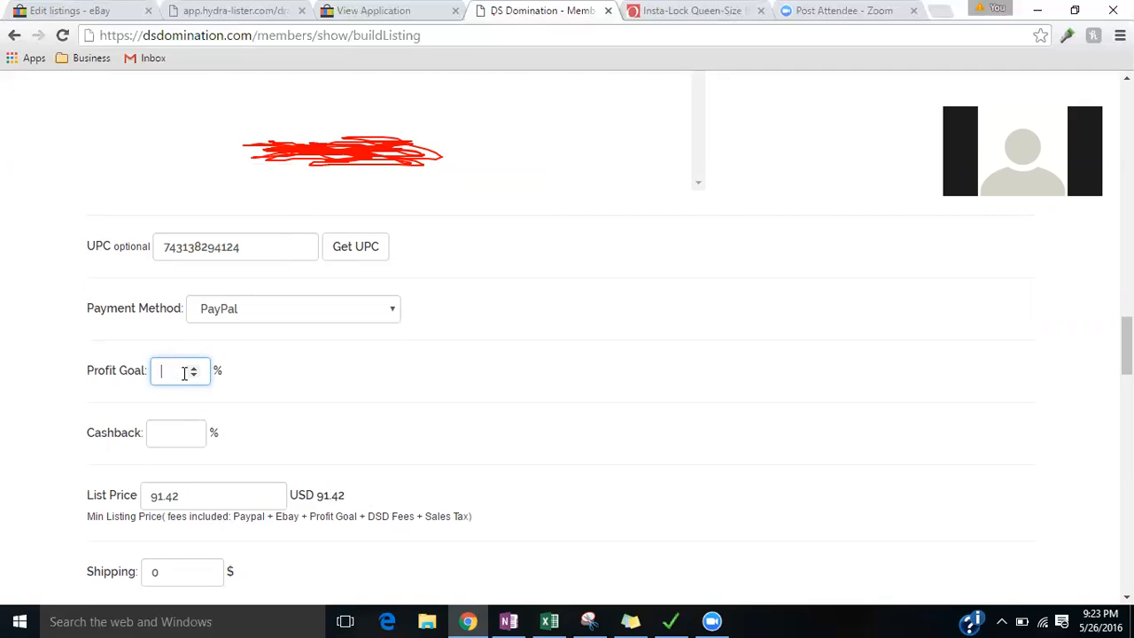
type("15")
left_click(308, 388)
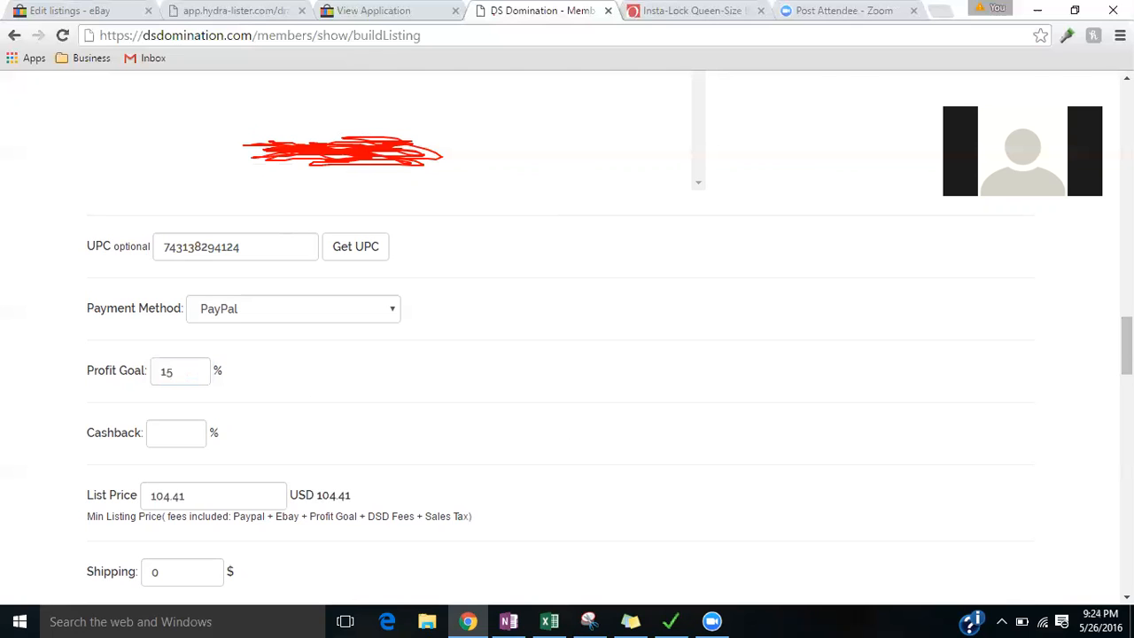
Review the average price and the similar listings in Terapeak, and return to the listing builder
scroll(1127, 346, "down", 1)
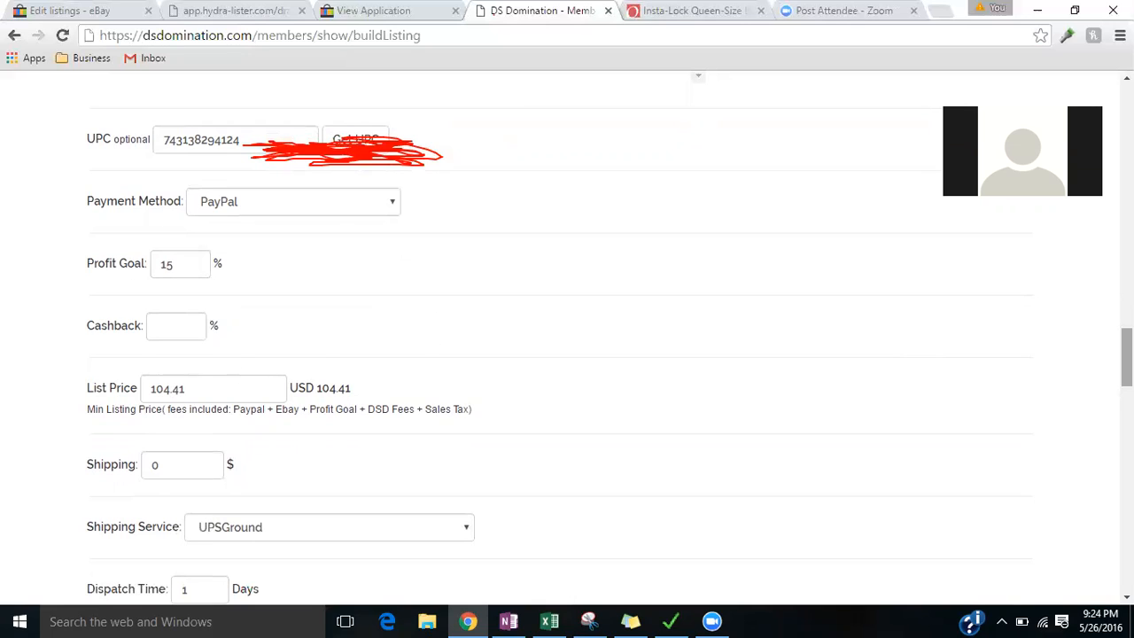
left_click(359, 12)
left_click_drag(1126, 301, 1126, 462)
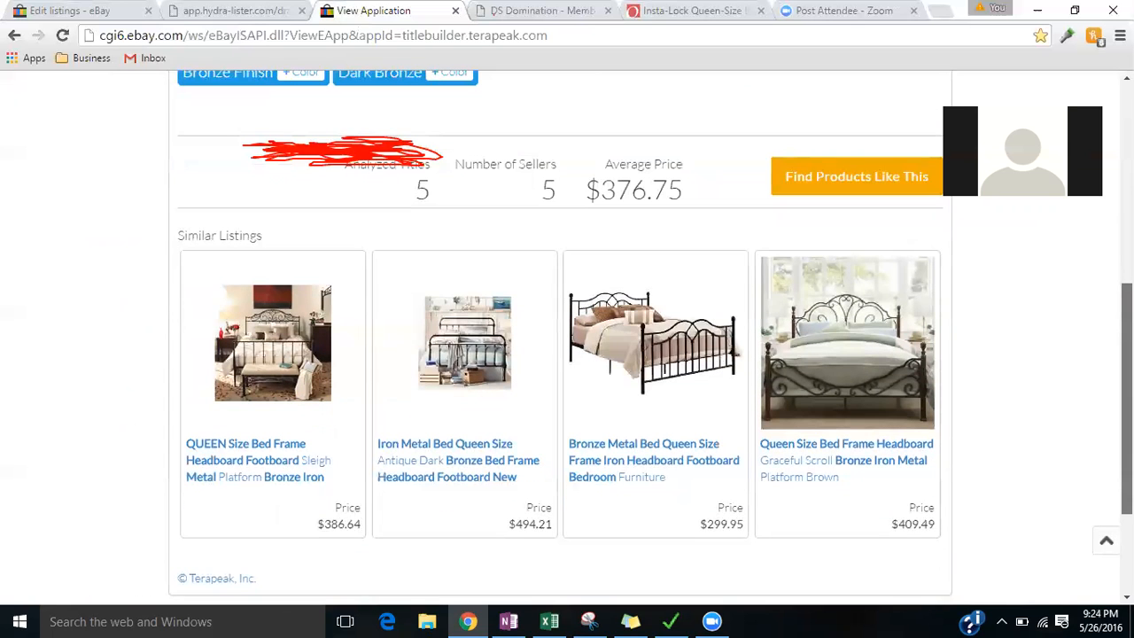
scroll(835, 146, "up", 5)
scroll(836, 147, "down", 3)
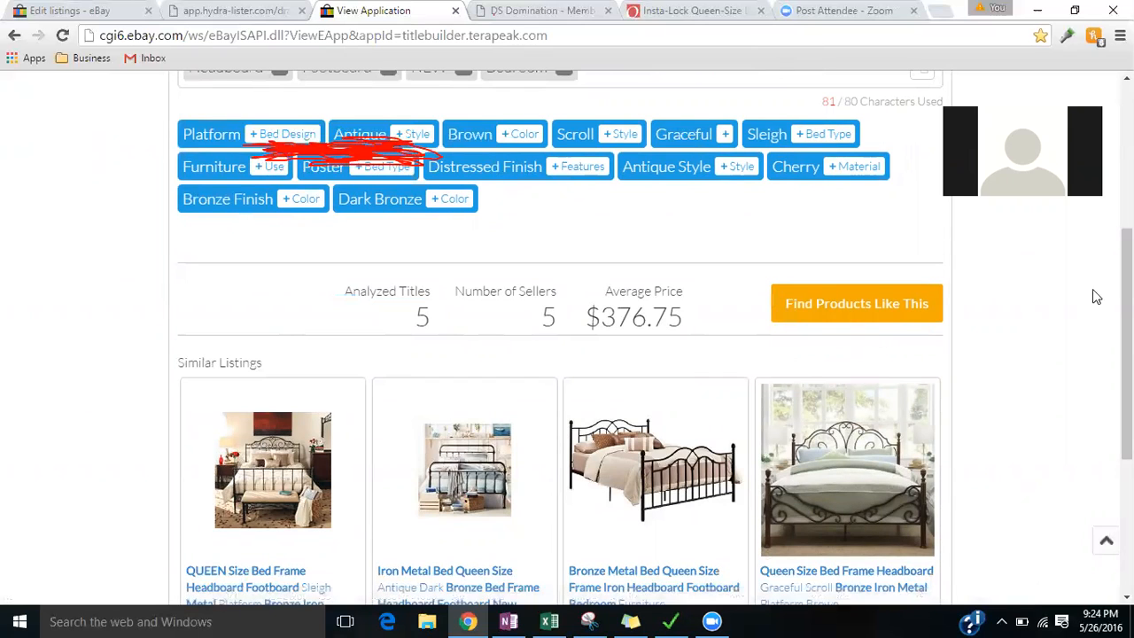
left_click_drag(1126, 303, 1127, 207)
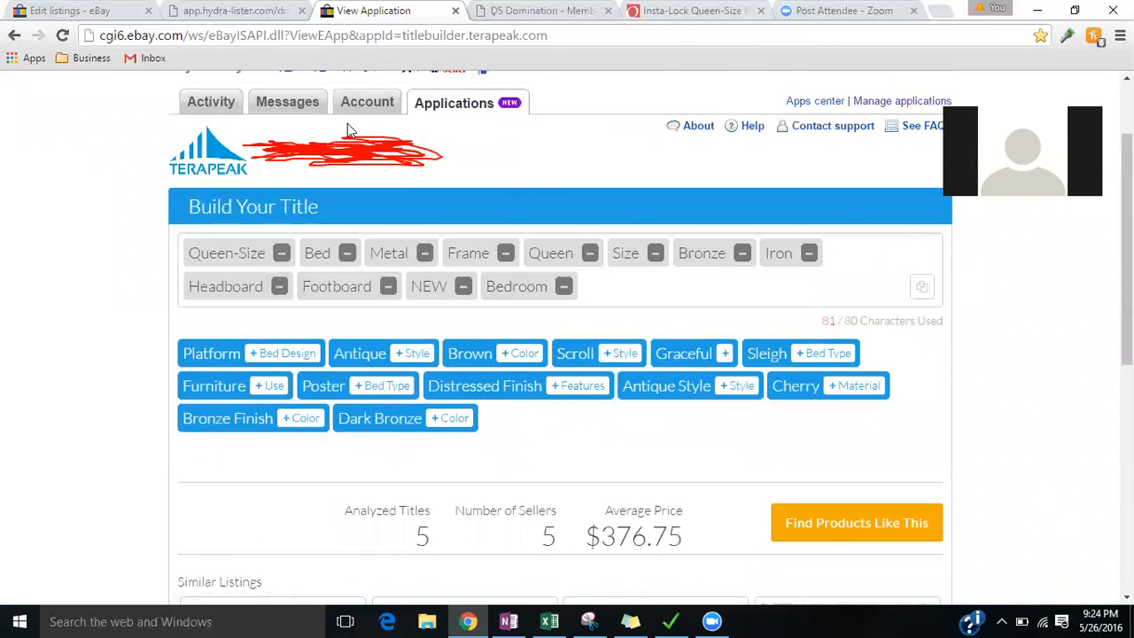
left_click(583, 9)
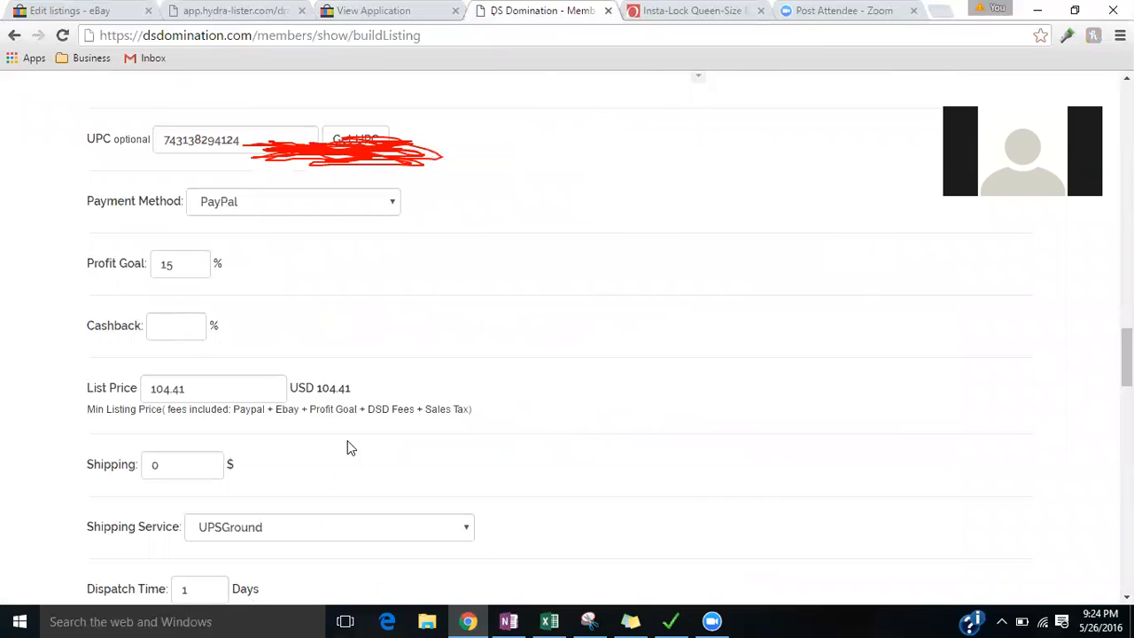
Set the Listing Duration to 30 days with Good Till Cancelled left off
left_click_drag(1127, 357, 1127, 367)
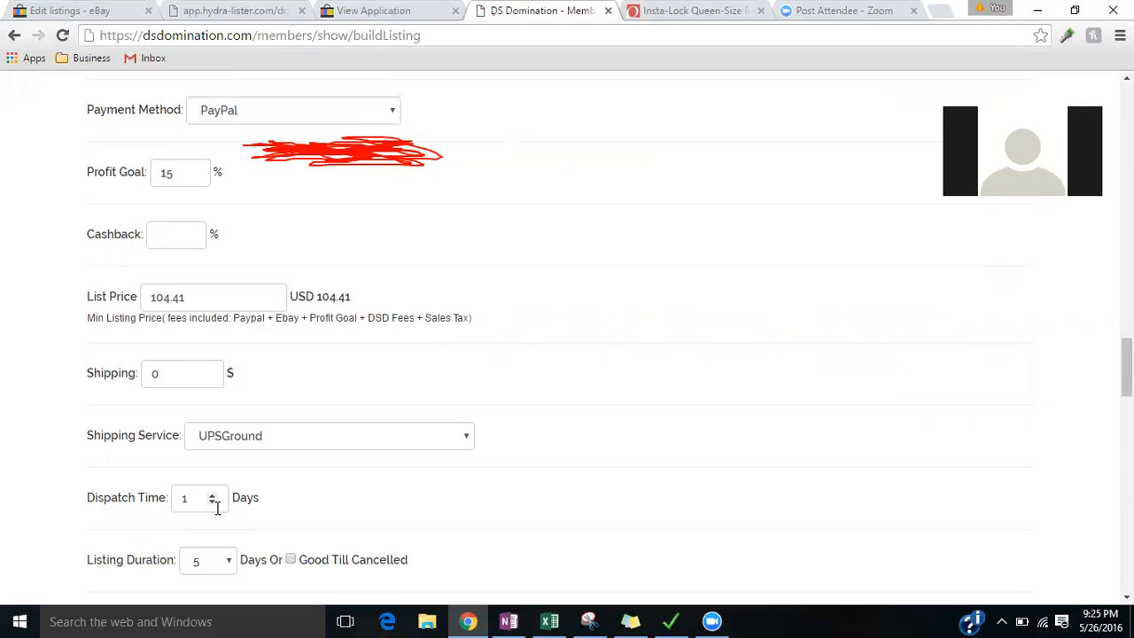
left_click_drag(1126, 365, 1012, 392)
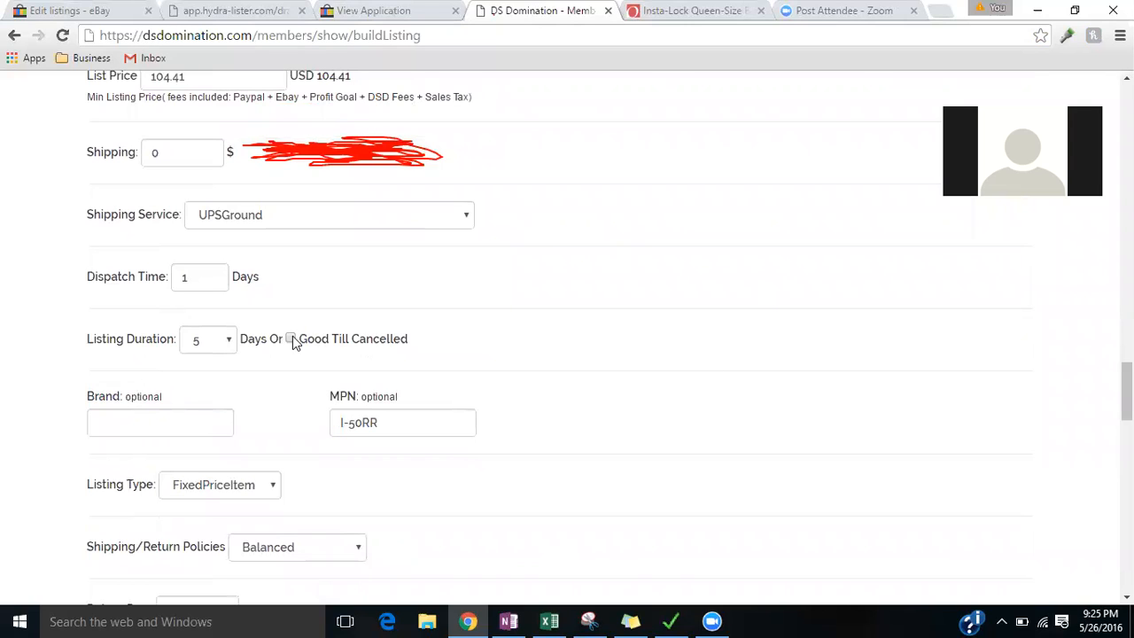
left_click(230, 343)
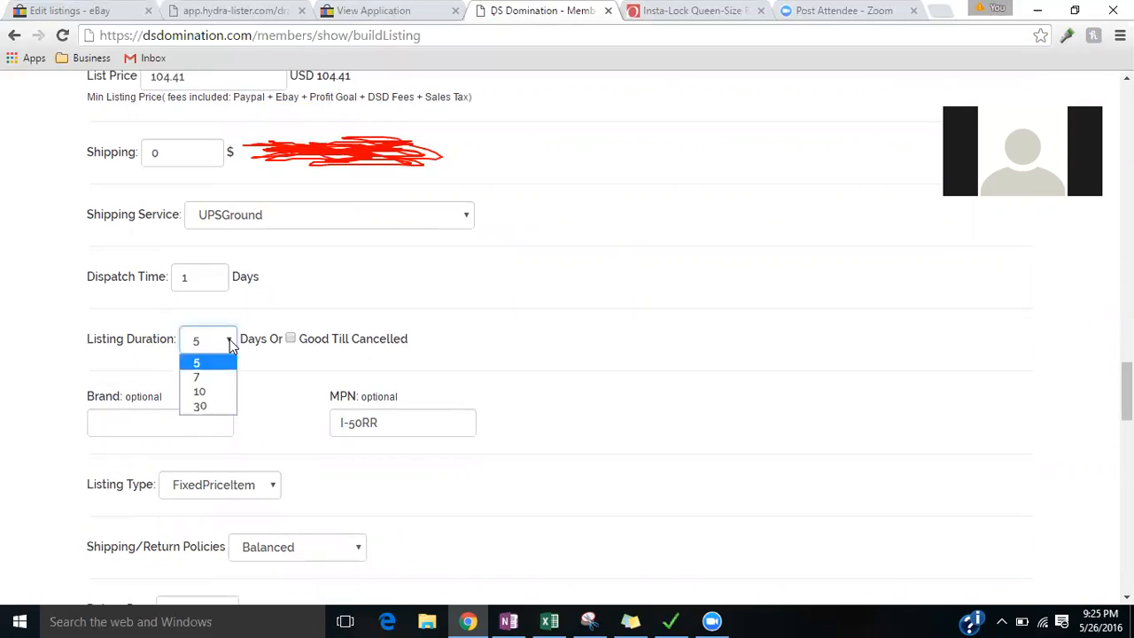
left_click(203, 407)
left_click(291, 340)
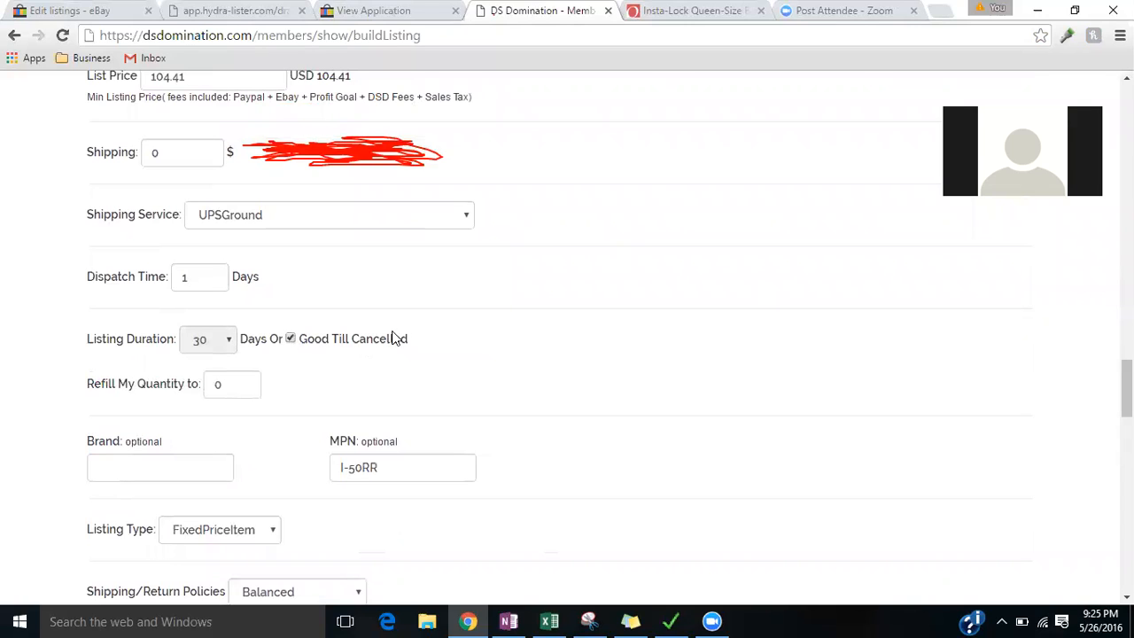
left_click(290, 339)
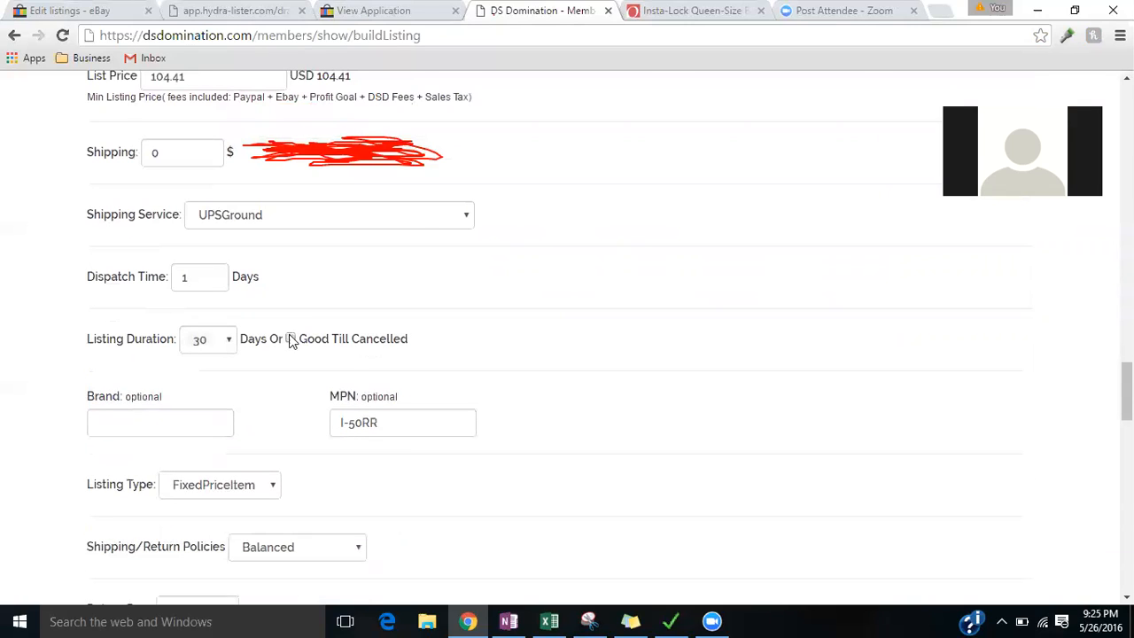
Copy "Queen-Size Bed" from the eBay listing title and enter it as the Brand
left_click_drag(1127, 391, 1097, 212)
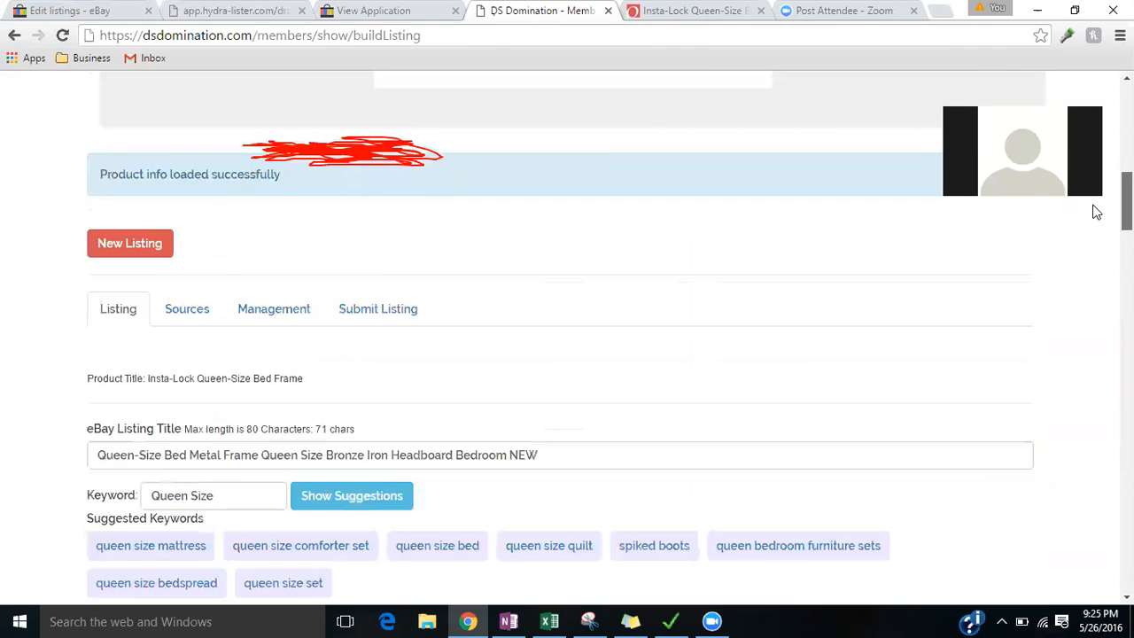
left_click_drag(187, 456, 52, 468)
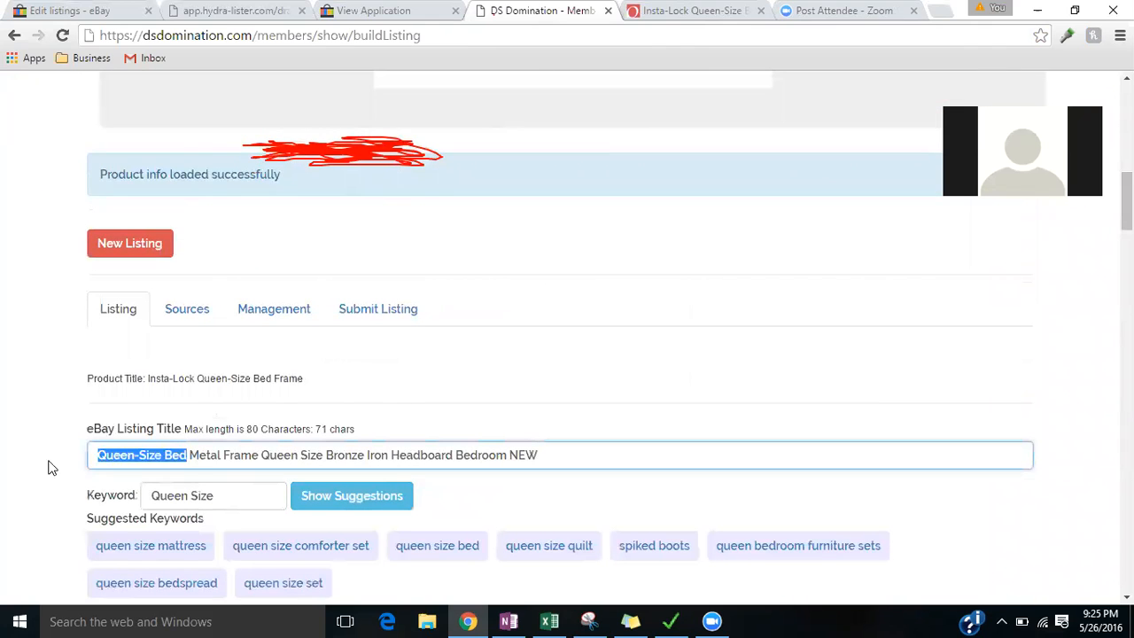
left_click_drag(1127, 202, 1127, 382)
left_click(146, 494)
type("Queen-Size Bed")
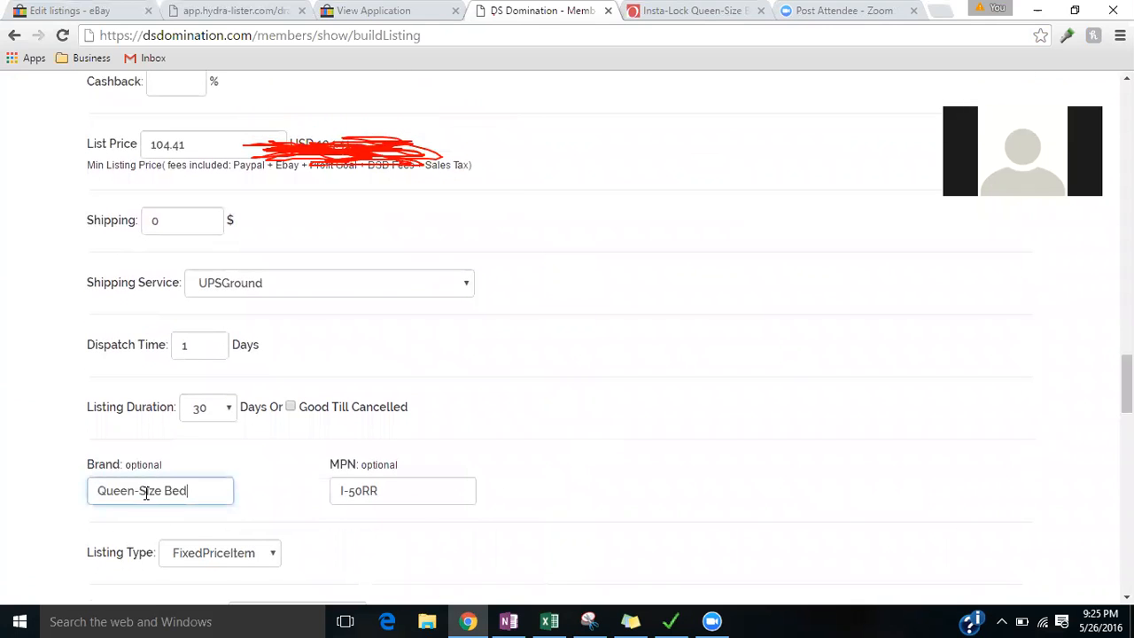
Replace the listing's MPN with "METAL"
left_click(405, 493)
double_click(406, 493)
left_click(406, 493)
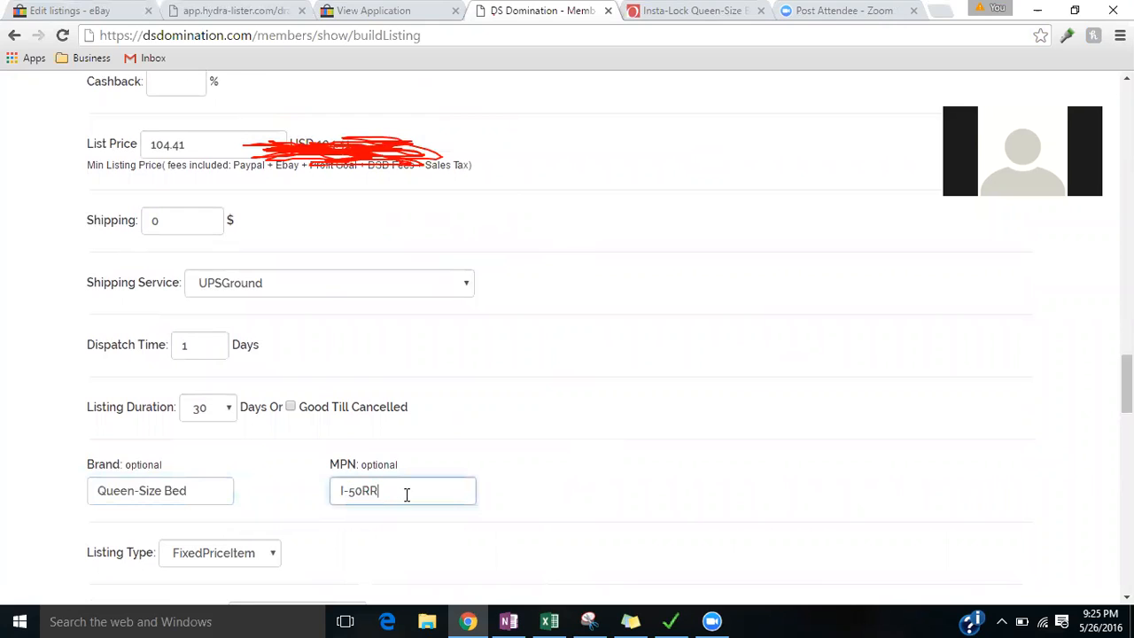
triple_click(411, 493)
type("METAL")
left_click(638, 427)
left_click(388, 494)
left_click(499, 470)
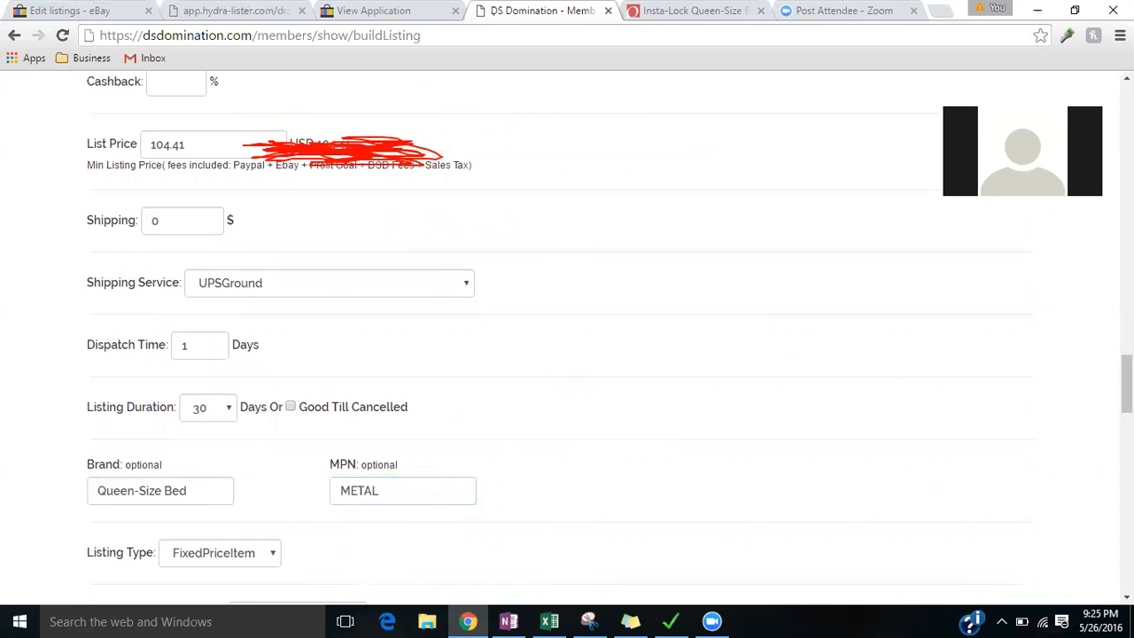
Set the Shipping/Return Policies to Detailed and look over the description and the Return Policy text
left_click_drag(1127, 383, 1126, 414)
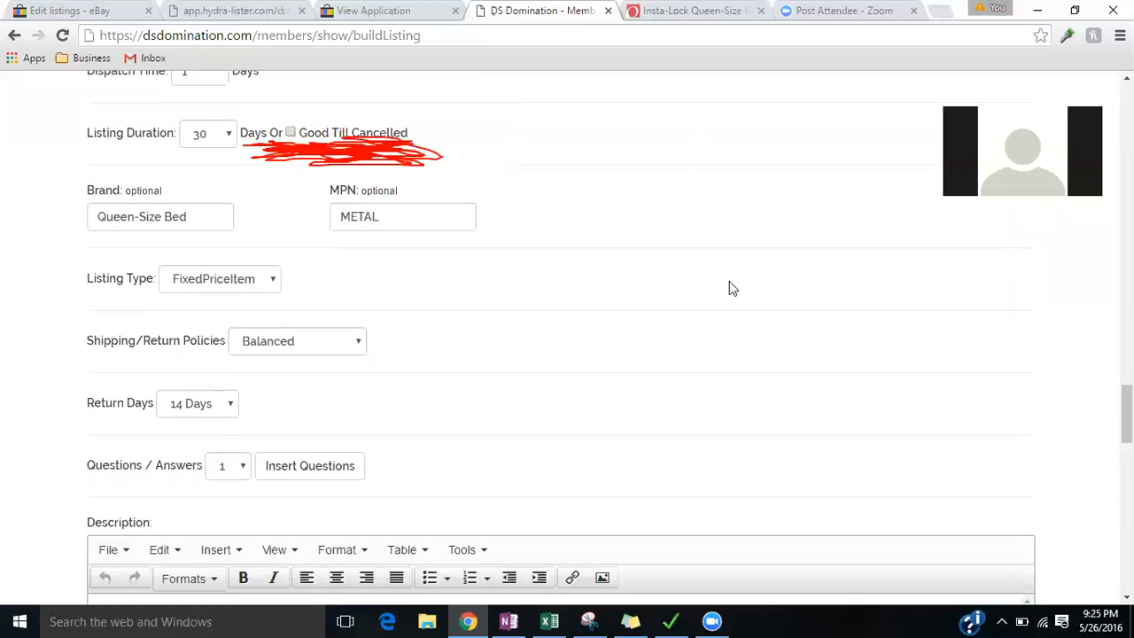
left_click(354, 345)
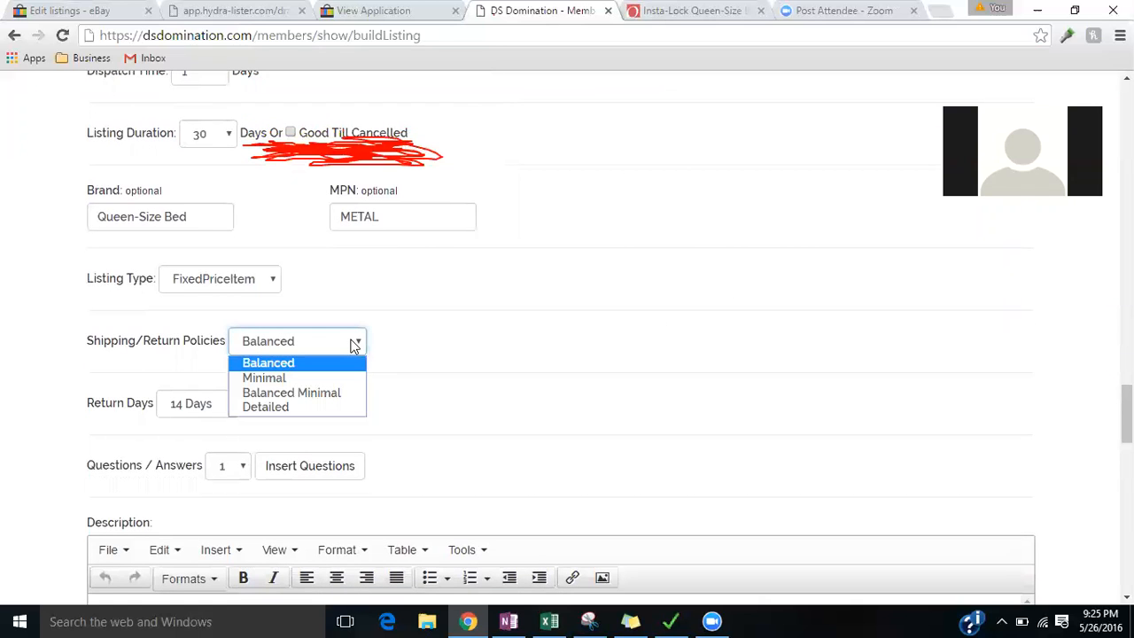
left_click(262, 408)
scroll(752, 416, "down", 1)
scroll(567, 337, "down", 5)
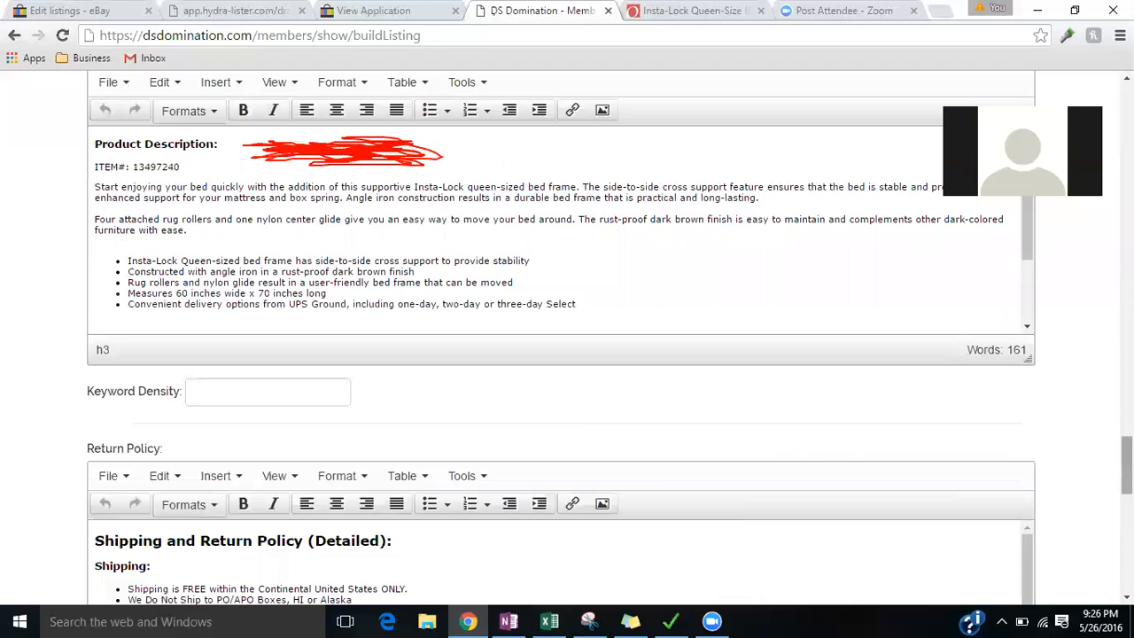
scroll(567, 337, "down", 3)
scroll(518, 393, "up", 7)
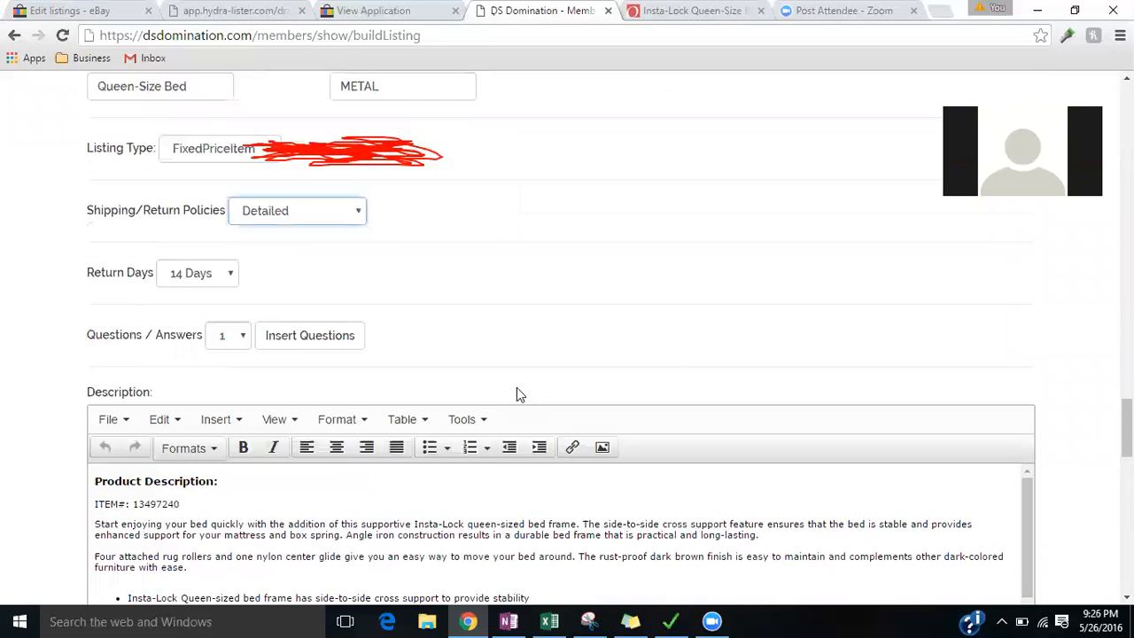
Set the Shipping/Return Policies to Minimal
left_click(310, 216)
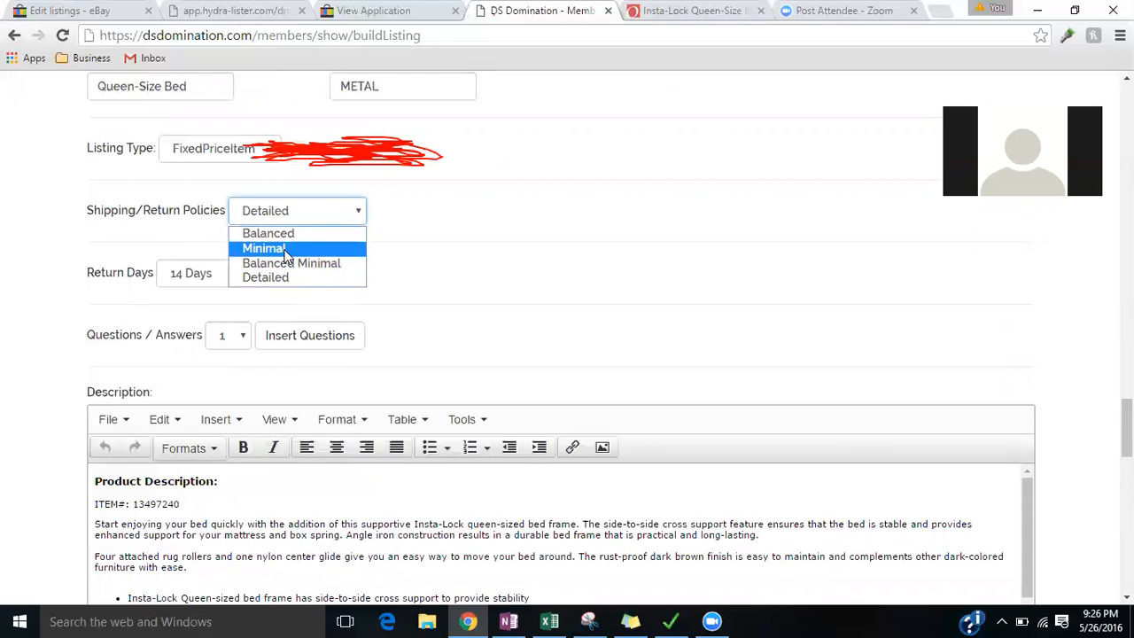
left_click(284, 249)
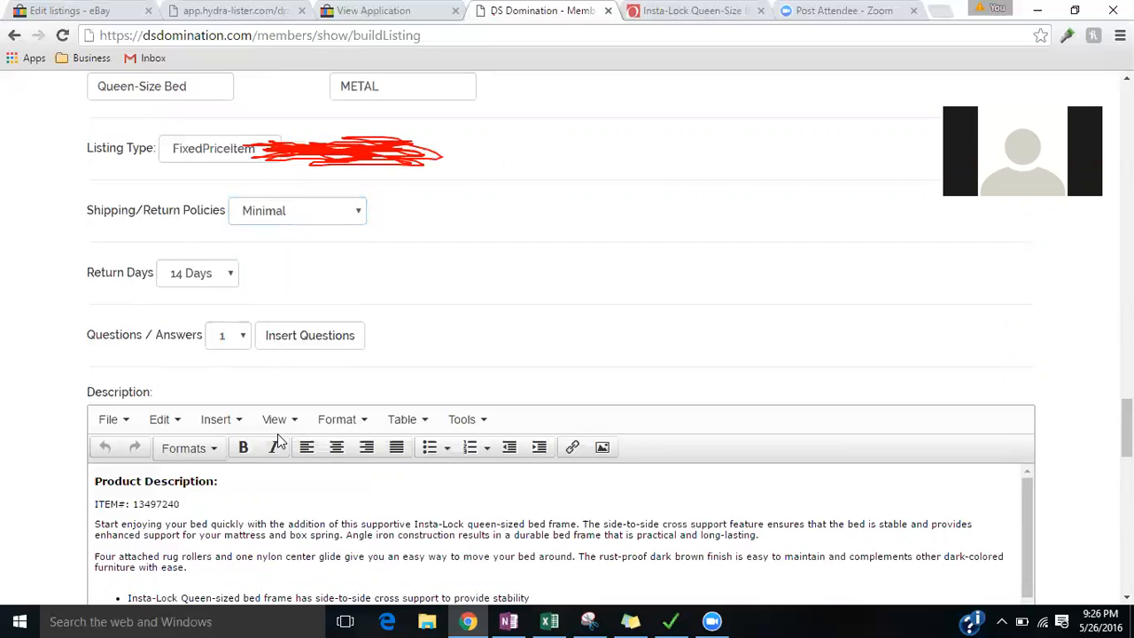
Choose 14 Days as the Return Days and insert 1 question/answer into the listing
left_click(203, 278)
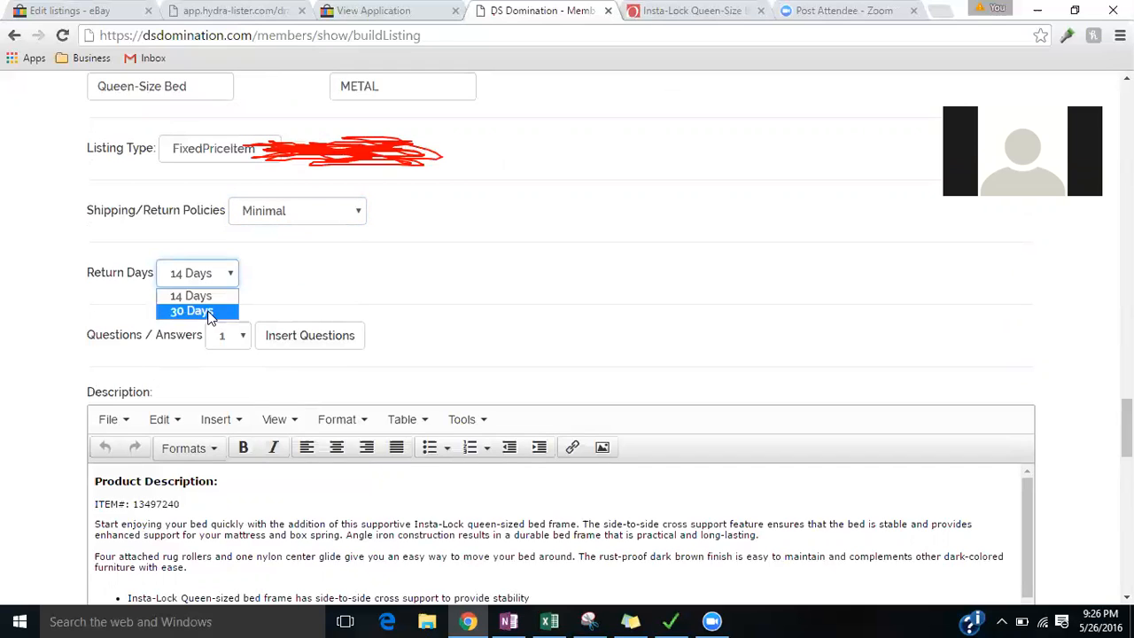
left_click(196, 296)
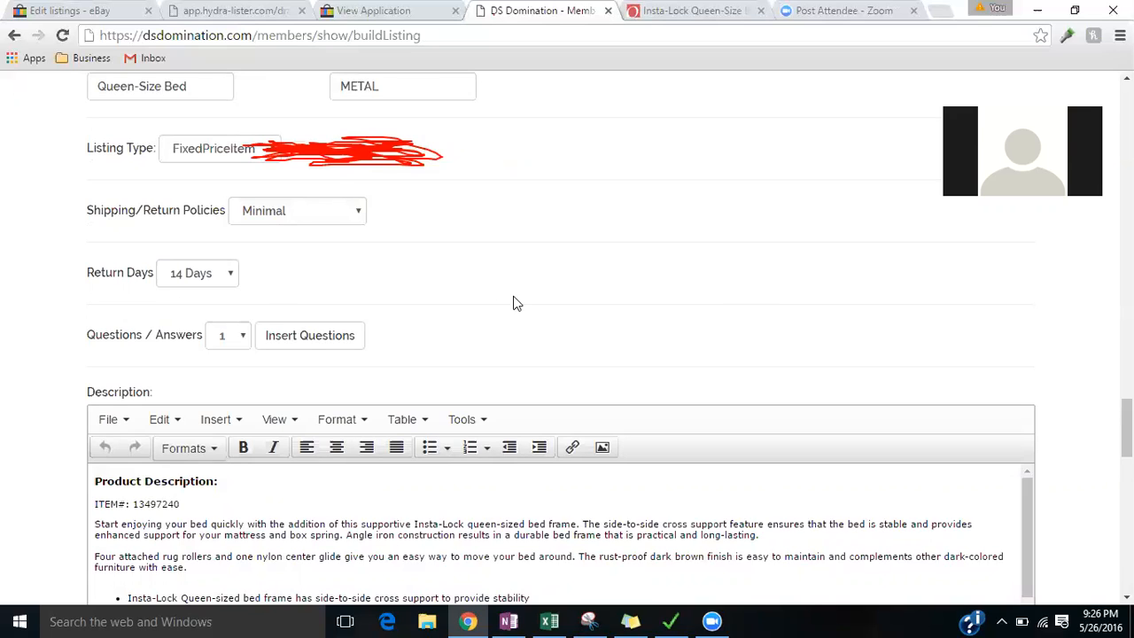
left_click(276, 333)
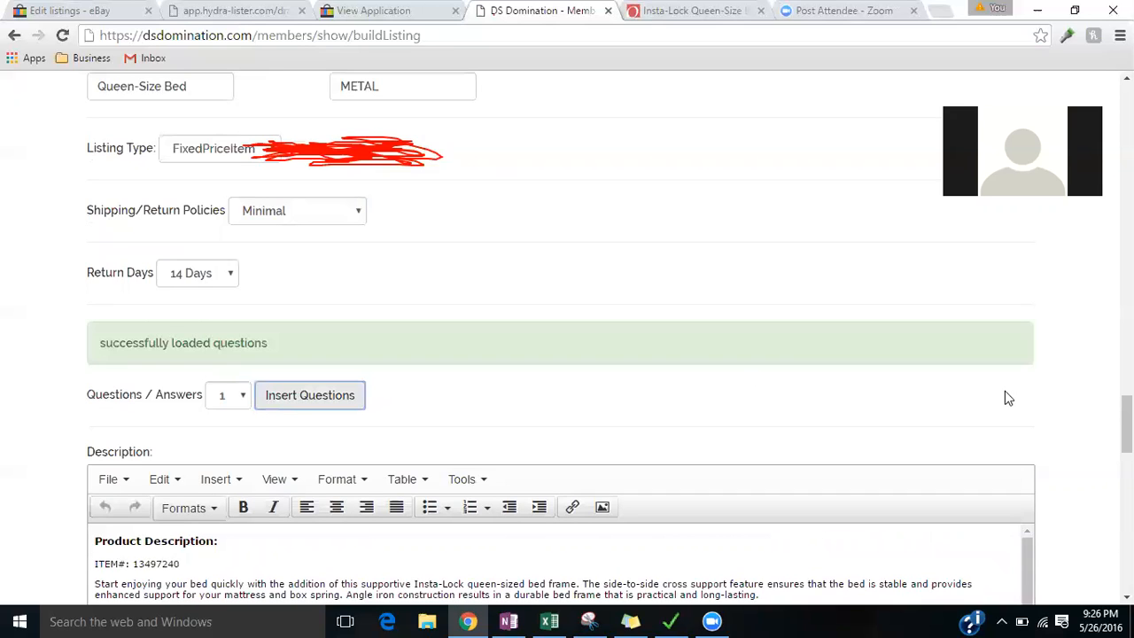
Delete the ITEM# line beneath the Product Description heading in the listing description
scroll(1124, 426, "down", 3)
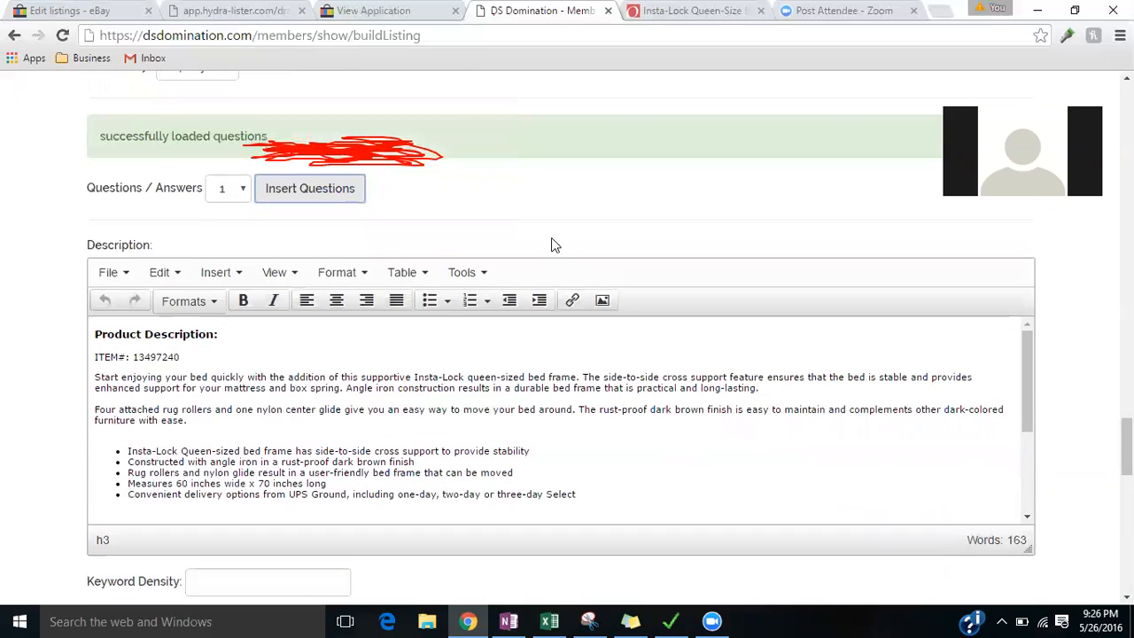
triple_click(140, 360)
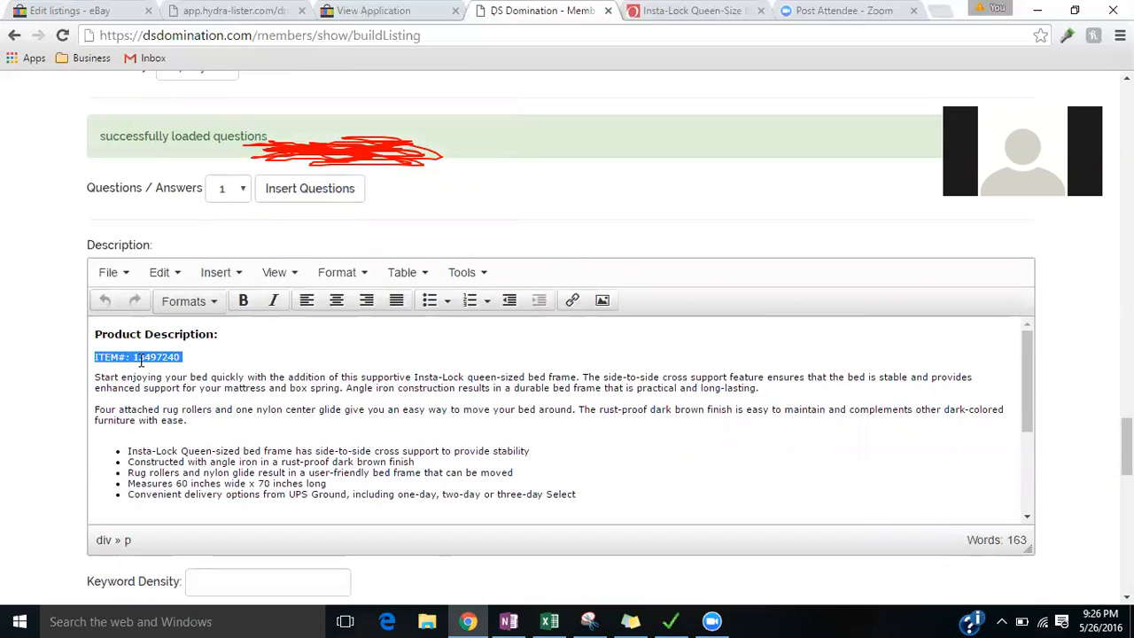
key("BackSpace")
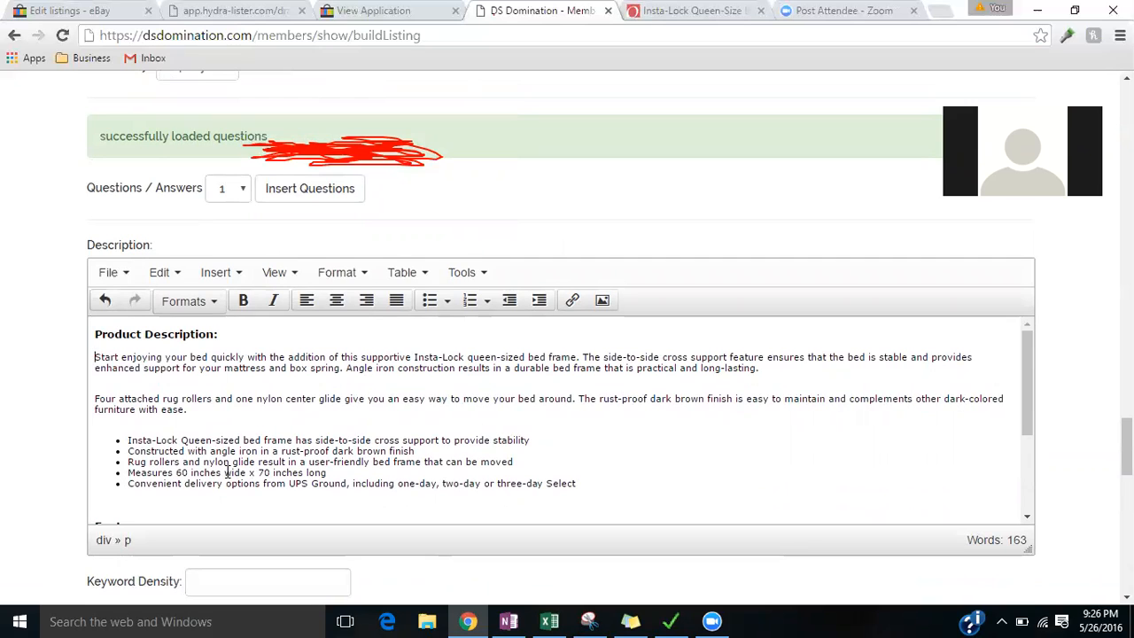
Reword the description's size bullet to read "Measures 60.0 inches w x 70.0 inches l"
left_click(188, 472)
type(".8")
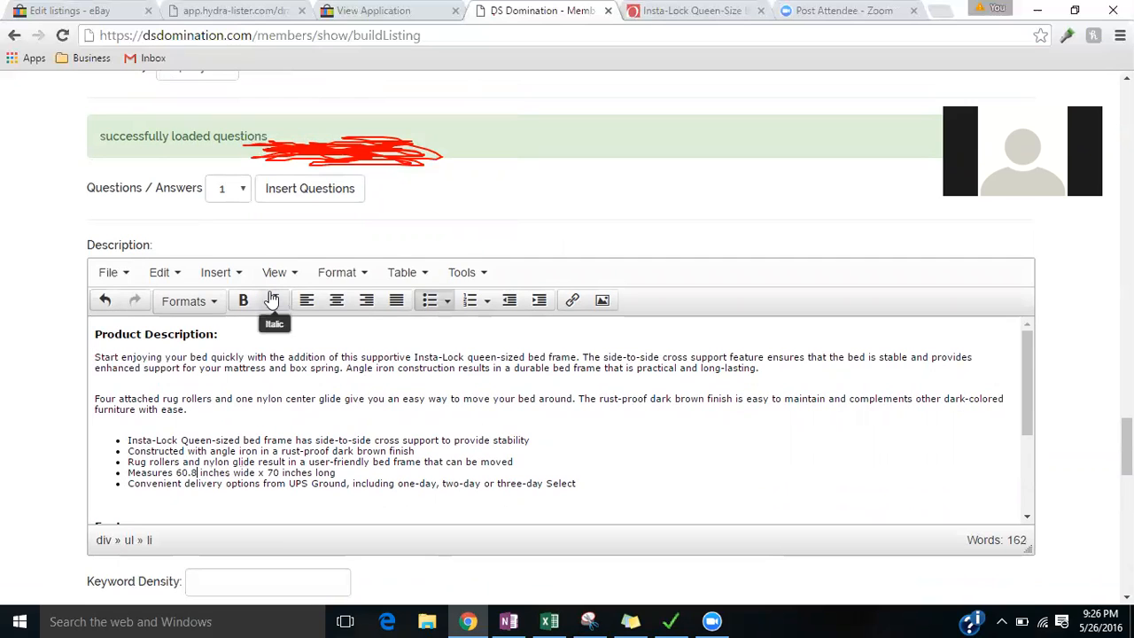
key("BackSpace")
type("0")
left_click(278, 475)
type(".0")
left_click_drag(323, 472, 346, 472)
key("BackSpace")
left_click_drag(241, 472, 253, 474)
key("BackSpace")
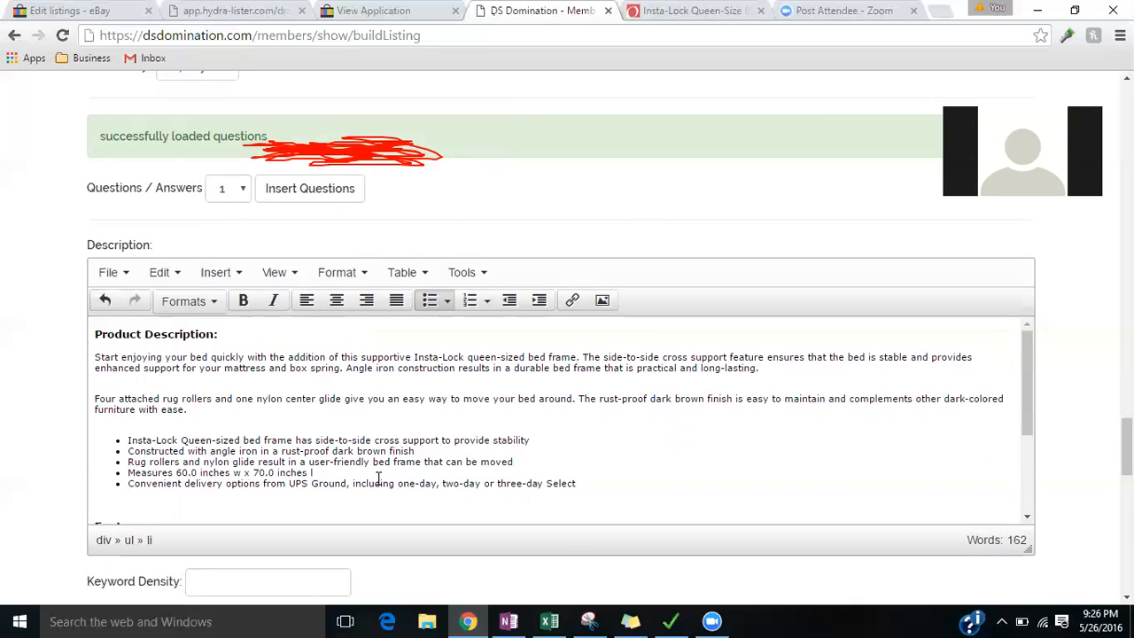
Delete the bullet about convenient UPS Ground delivery options and its empty line from the description
triple_click(482, 482)
key("BackSpace")
key("BackSpace")
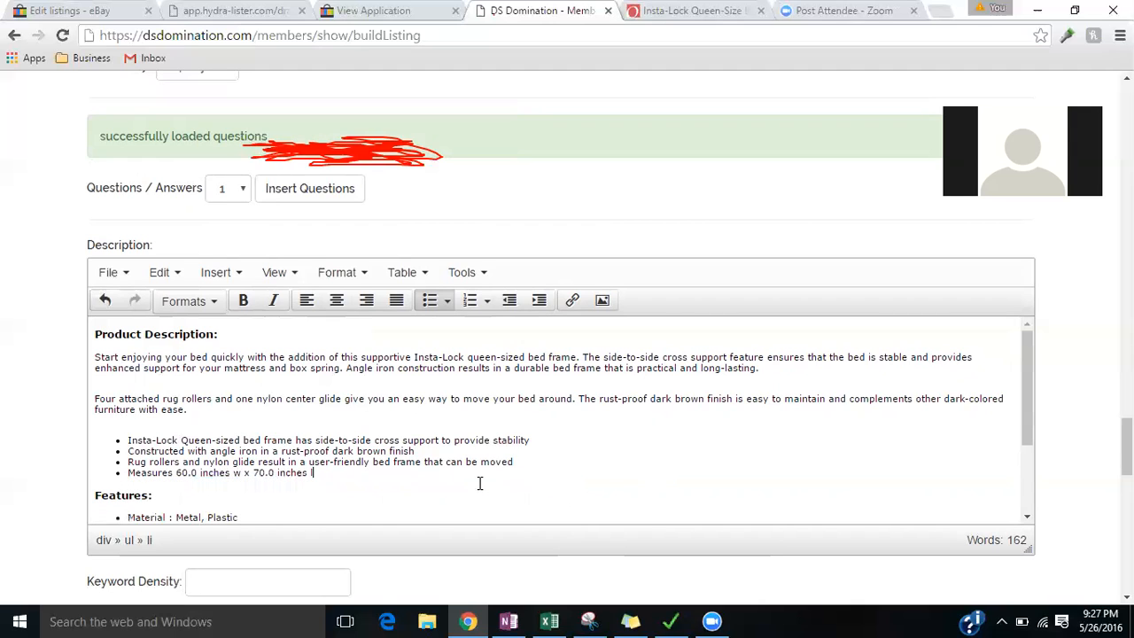
Enter "Please ask quesitons- thank you" under the Questions / Answers heading at the end of the description
left_click_drag(1033, 342, 1012, 494)
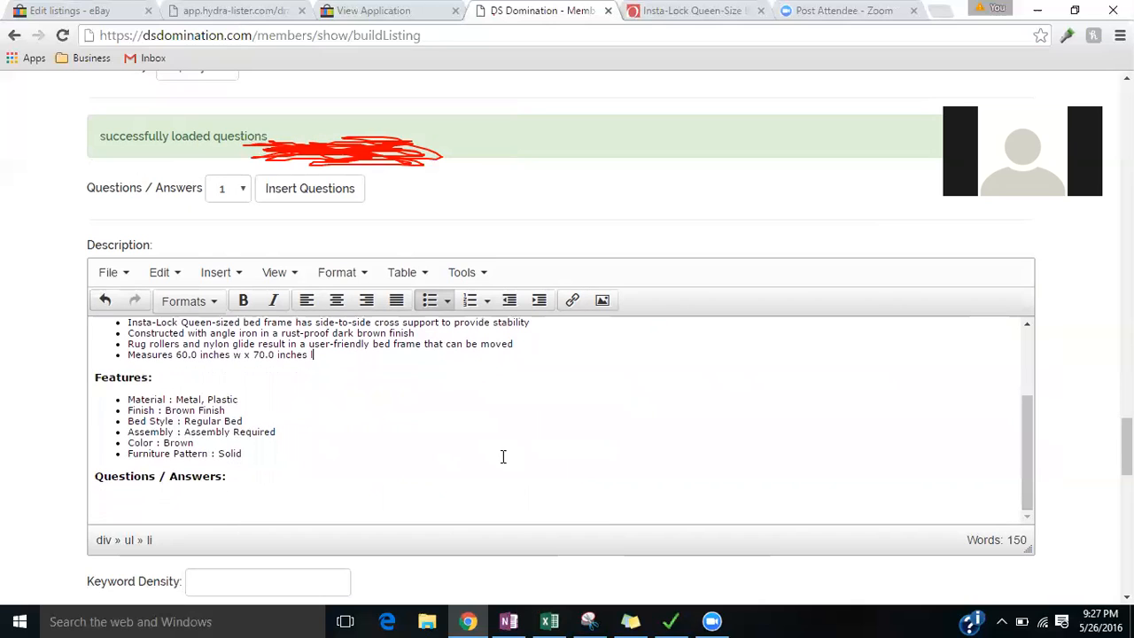
left_click(112, 504)
type("PLEASE")
key("BackSpace")
key("BackSpace")
key("BackSpace")
key("BackSpace")
type("ease ask quesitons- thank")
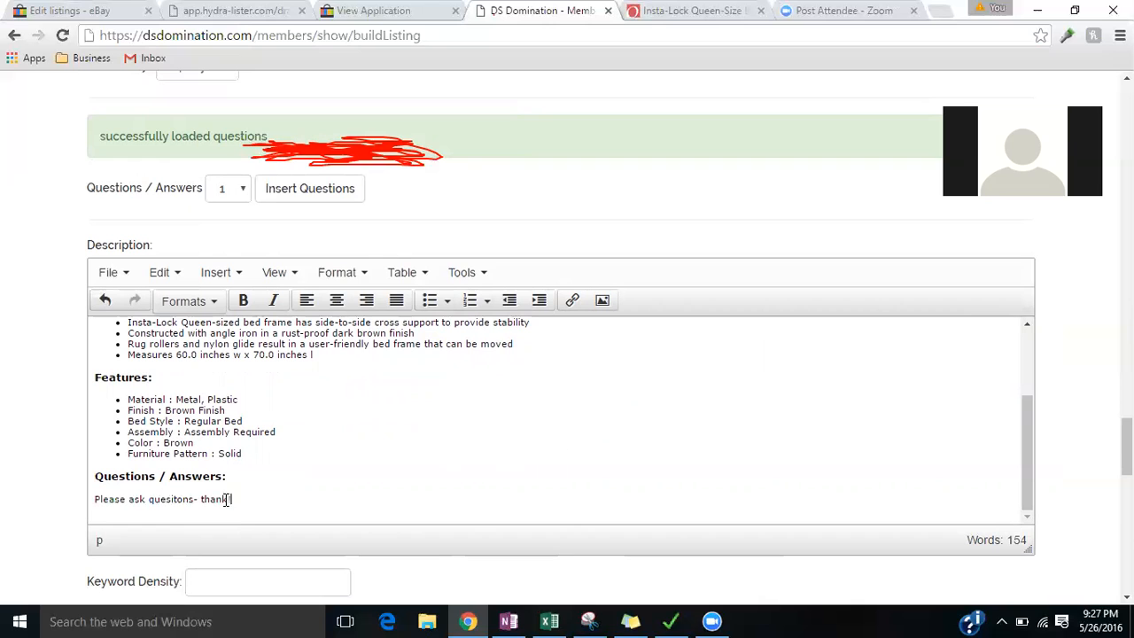
type(" you")
Add the line "ORDER quickly! Limited stock- Popular product!" below the paragraph about the rug rollers
scroll(1019, 454, "up", 3)
left_click(209, 395)
key("Return")
key("Return")
type("ORDER qui")
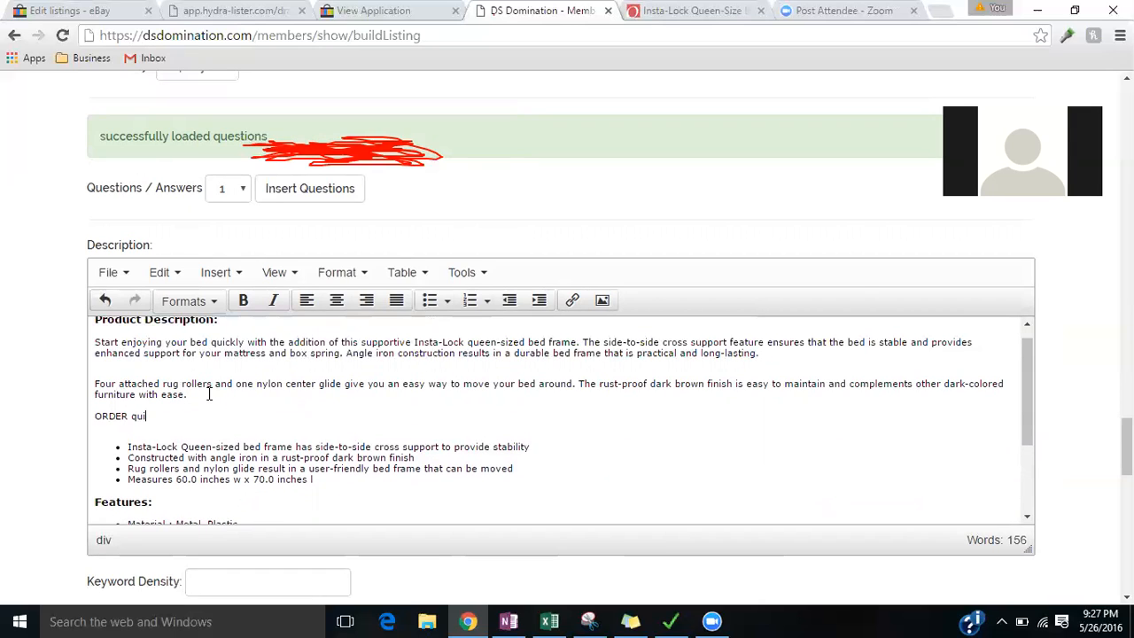
type("ckly! Limited stock- Popular product!")
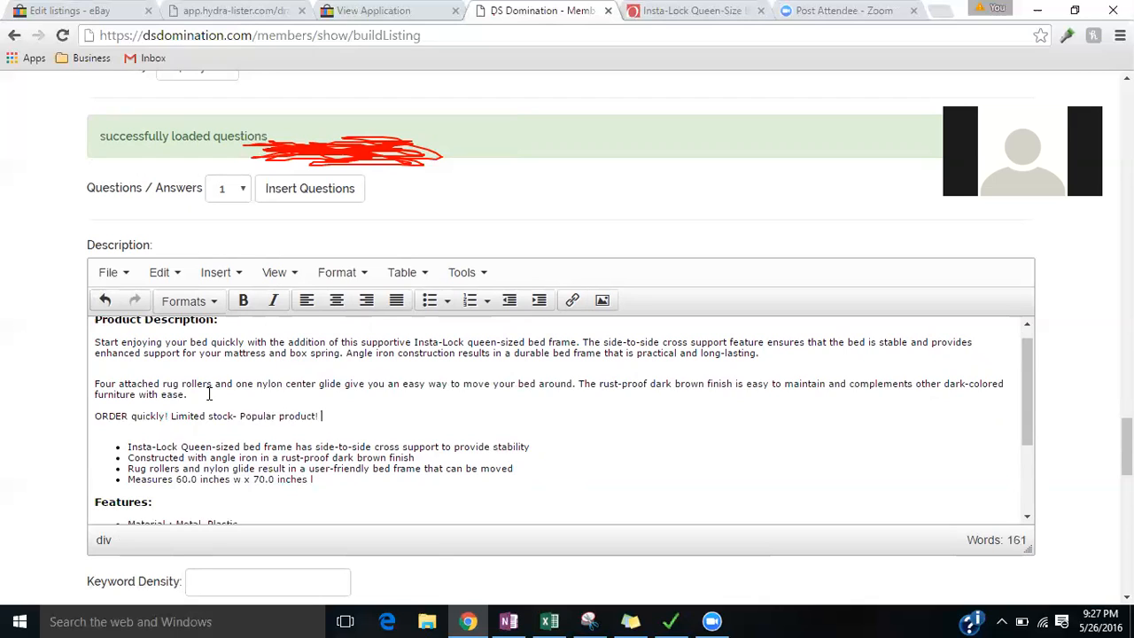
Make the "ORDER quickly! Limited stock- Popular product!" line bold
double_click(190, 415)
triple_click(191, 415)
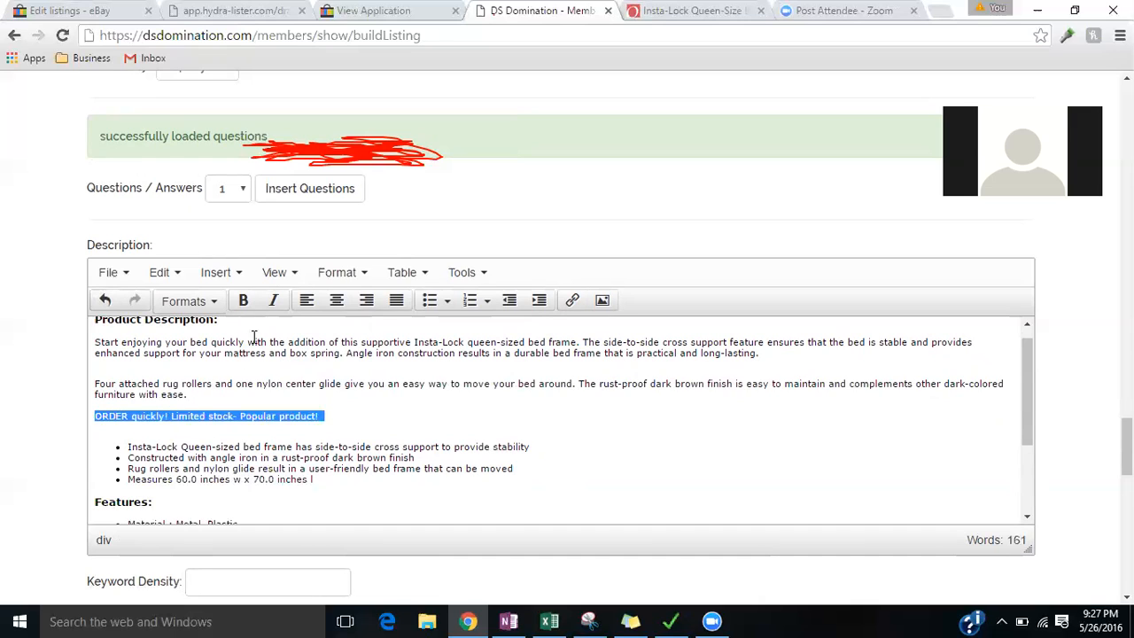
left_click(243, 300)
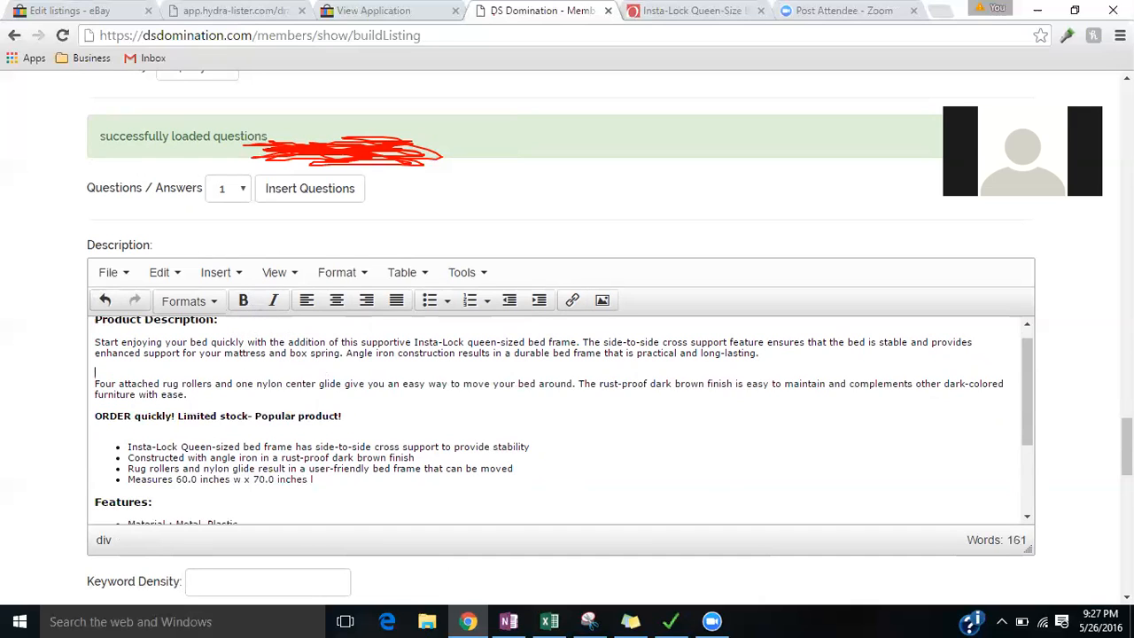
Check the Overstock product page and enter "DOESNT INCLUD WHEELS" on the blank line above the rug rollers paragraph
left_click(561, 365)
left_click(742, 16)
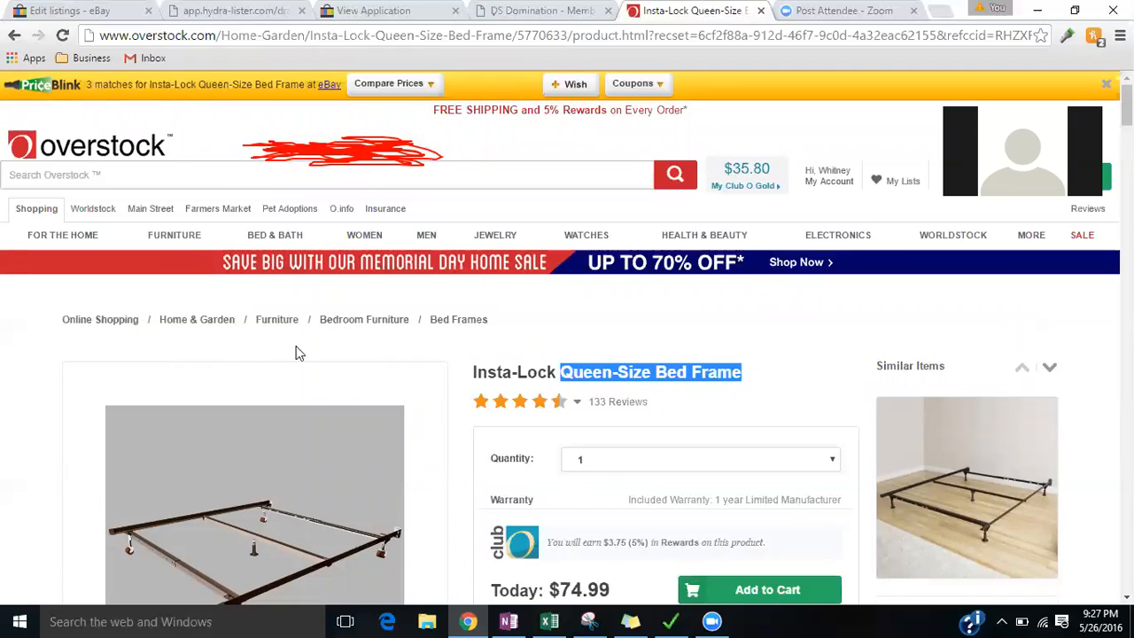
left_click(525, 12)
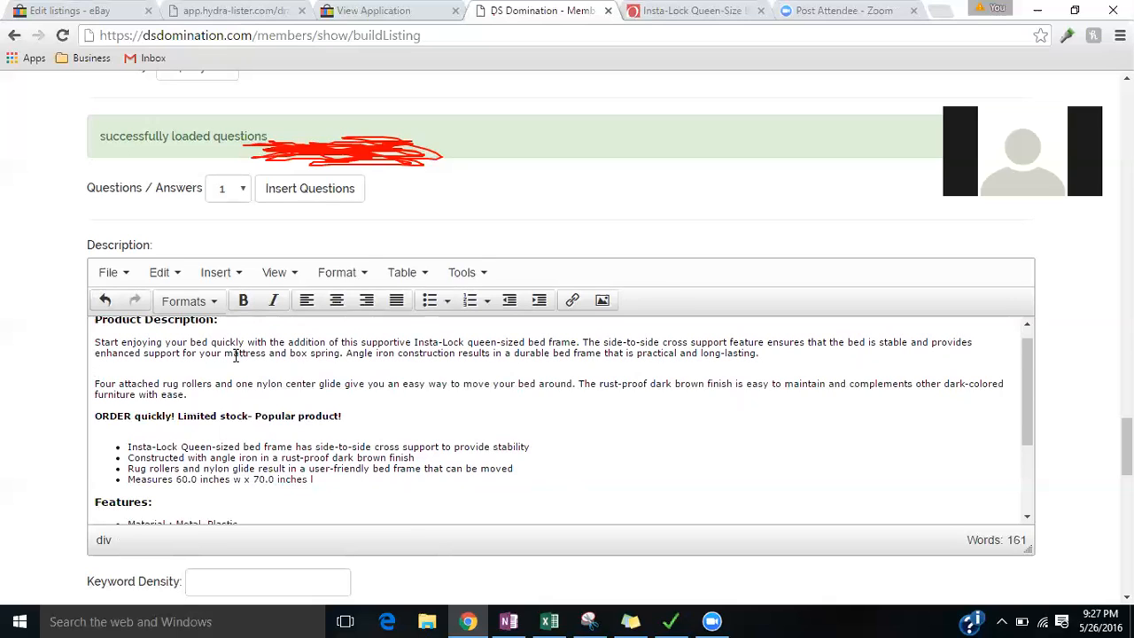
type("ESNT INCLUD WHEELS")
Remove the "DOESNT INCLUD WHEELS" line from above the rug rollers paragraph in the description
triple_click(174, 374)
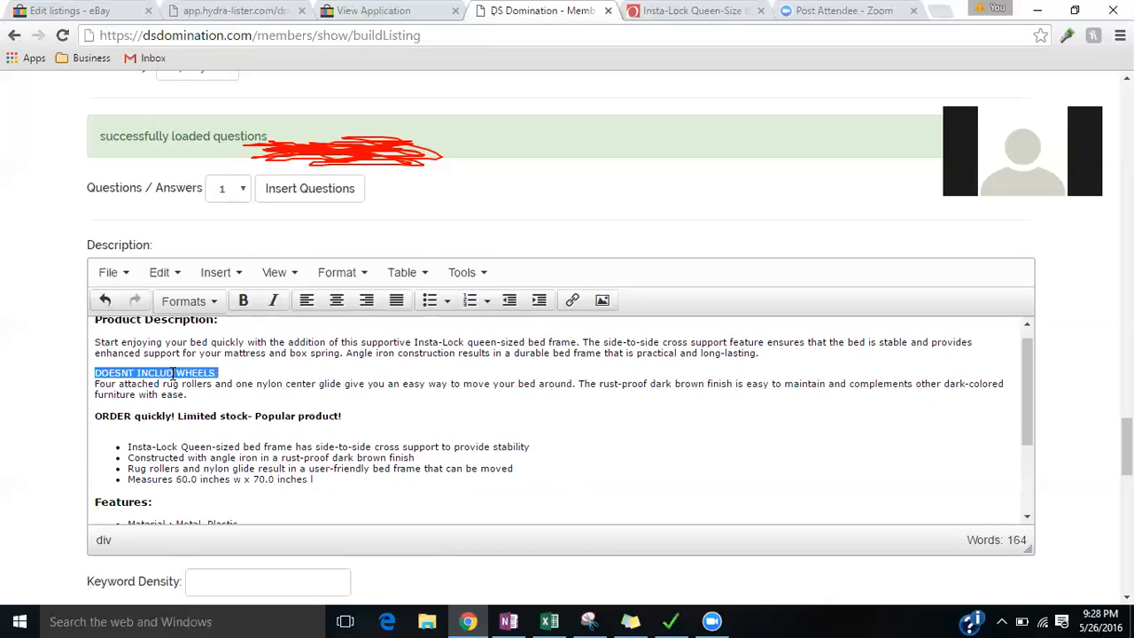
left_click_drag(1028, 354, 1025, 405)
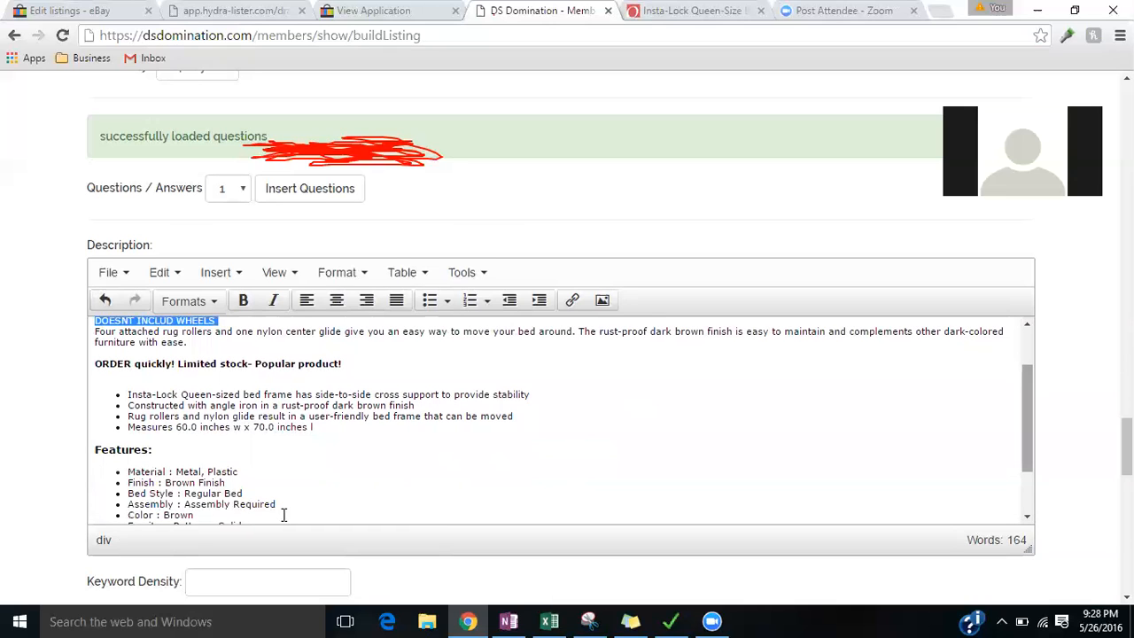
scroll(1027, 388, "up", 1)
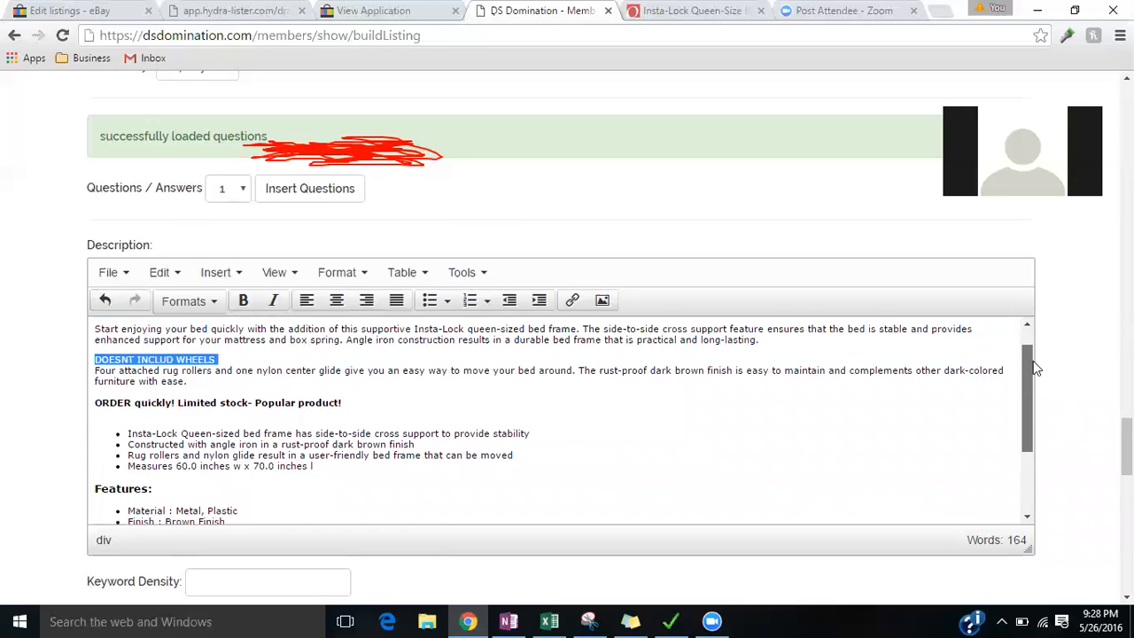
triple_click(151, 360)
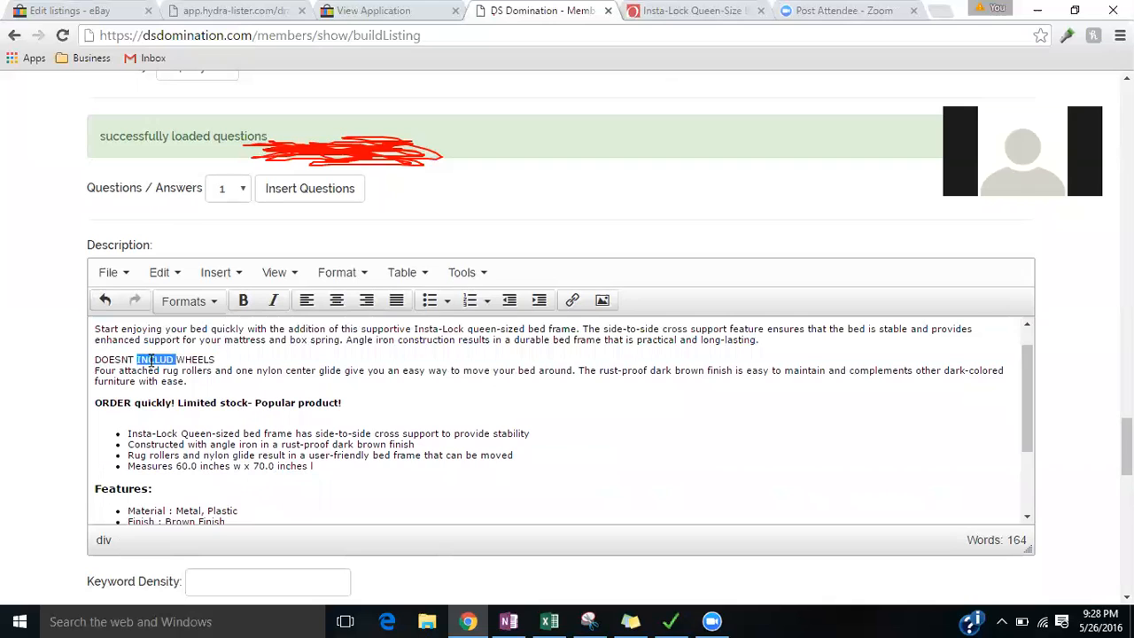
key("Delete")
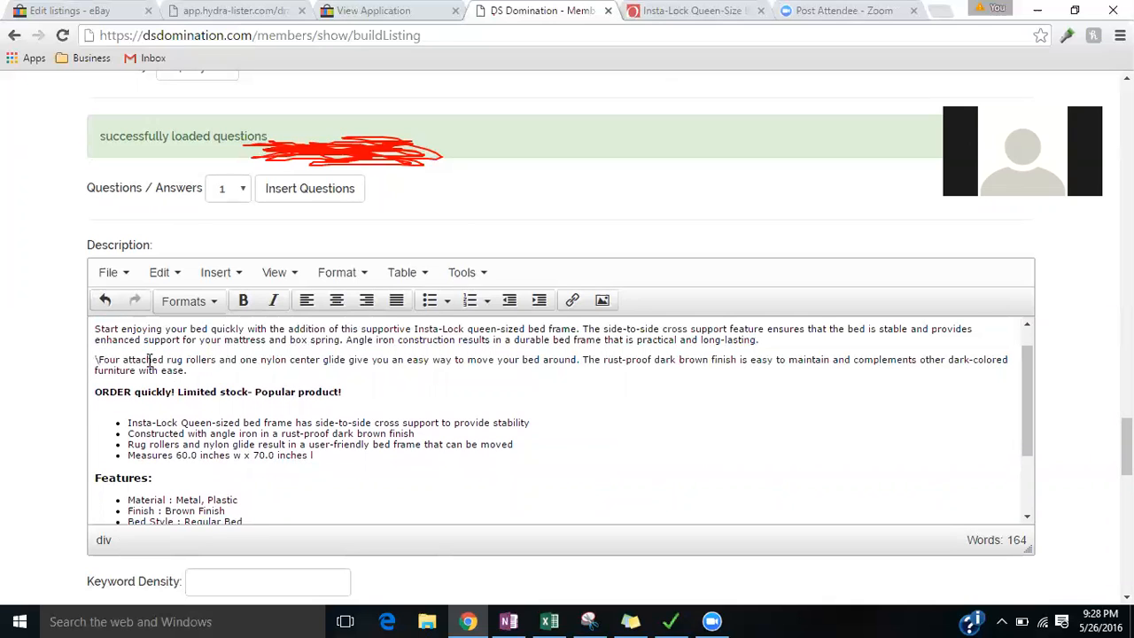
key("BackSpace")
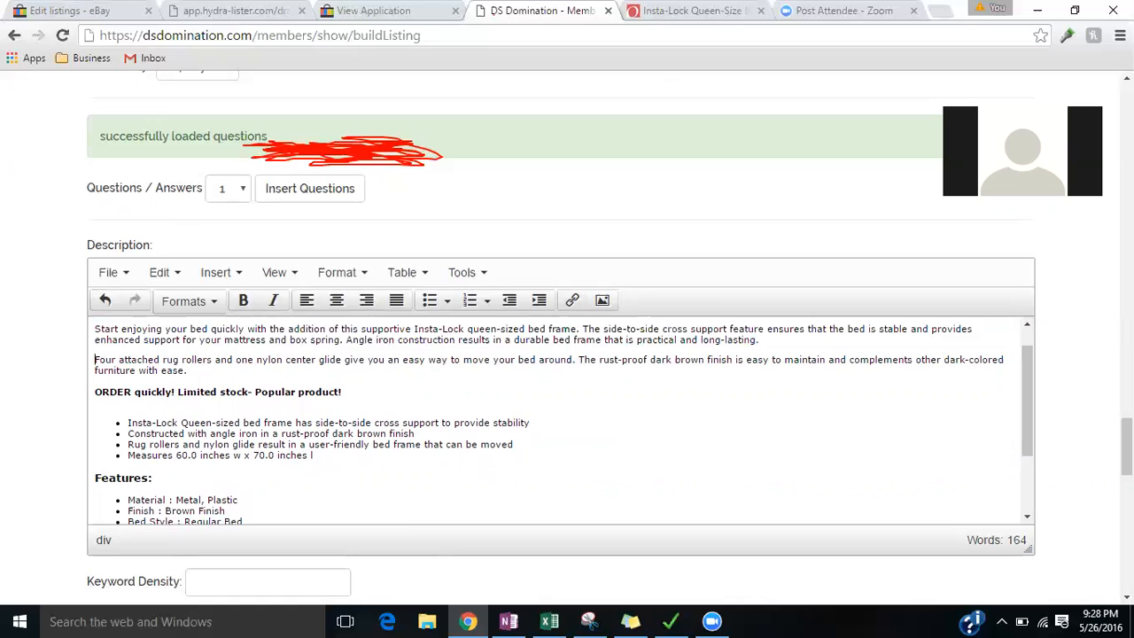
Look over the minimal Return Policy text and change the Shipping/Return Policies from Minimal to Balanced
scroll(567, 337, "down", 2)
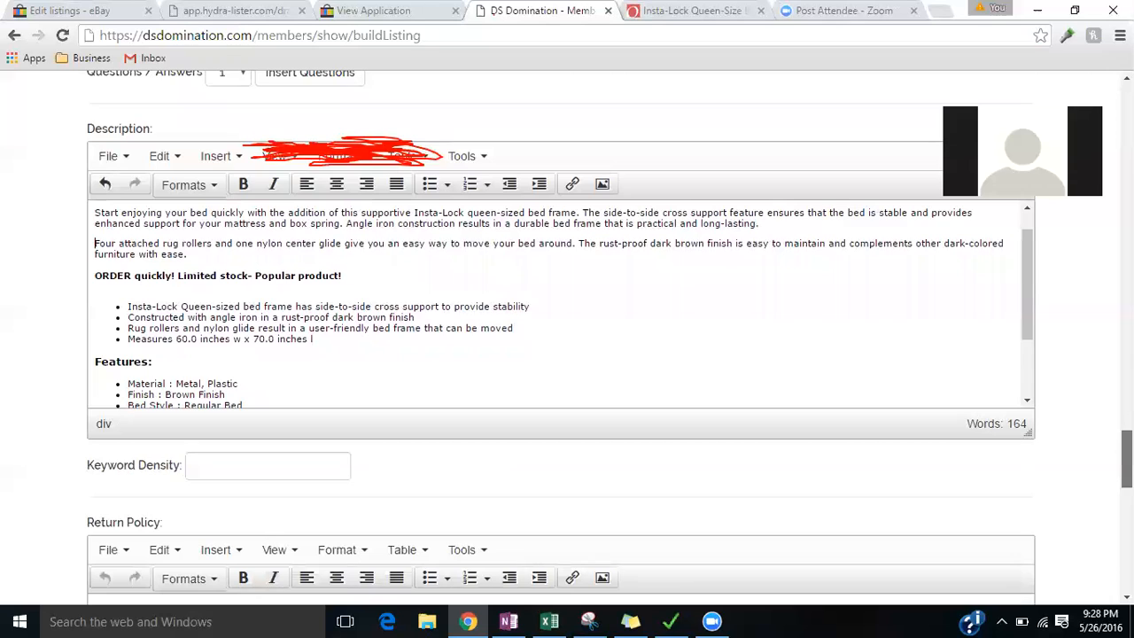
scroll(567, 337, "down", 2)
scroll(567, 336, "down", 1)
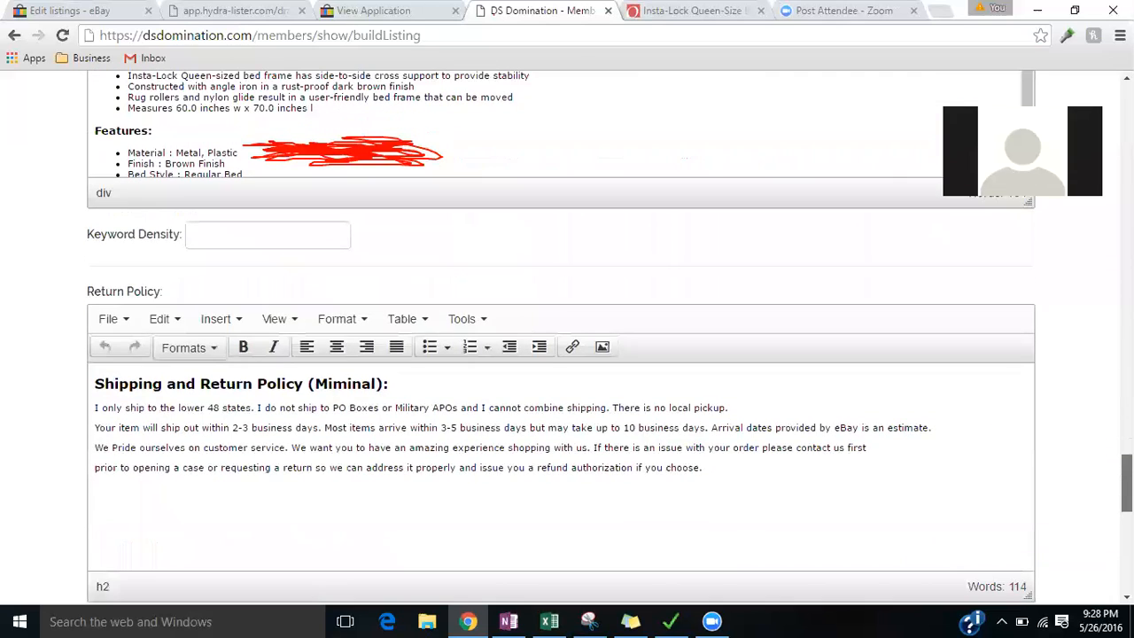
scroll(567, 337, "up", 6)
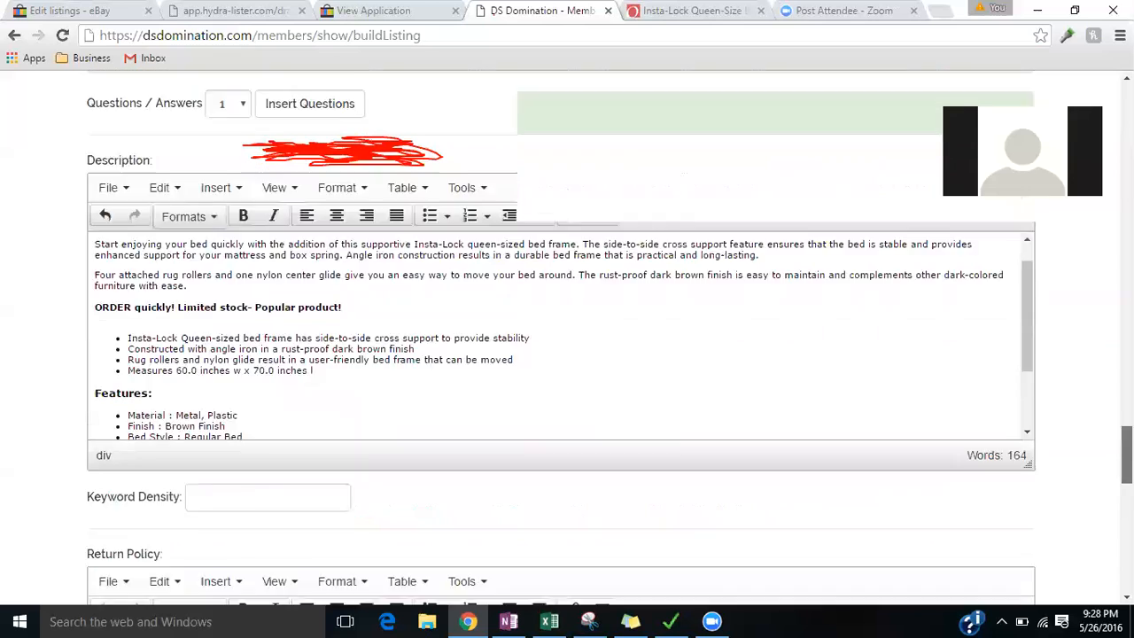
left_click(270, 182)
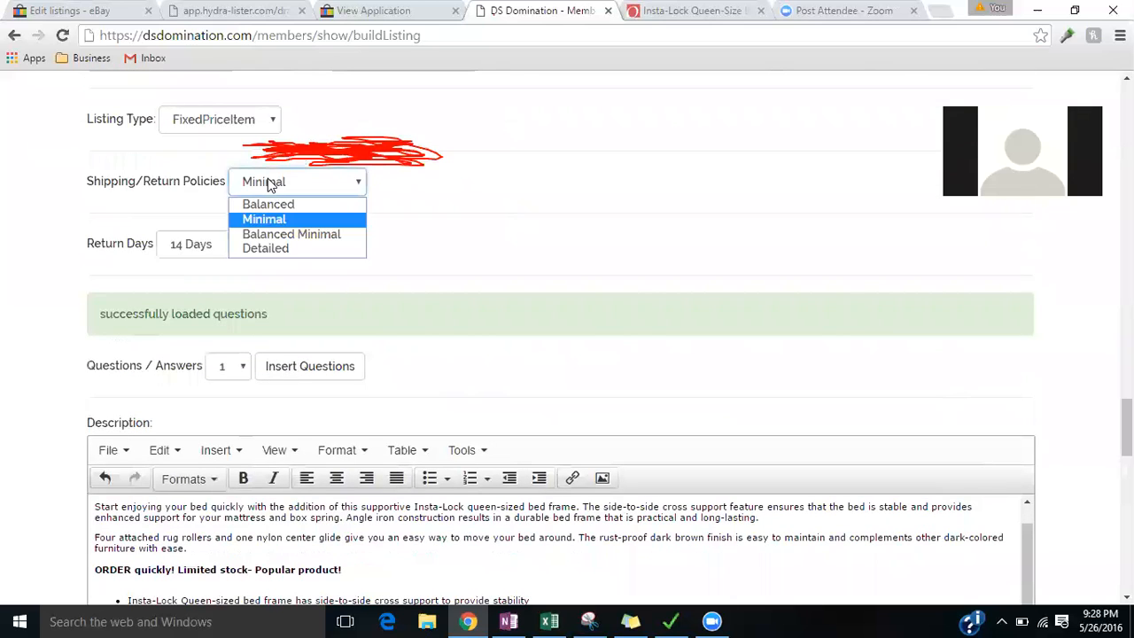
left_click(285, 205)
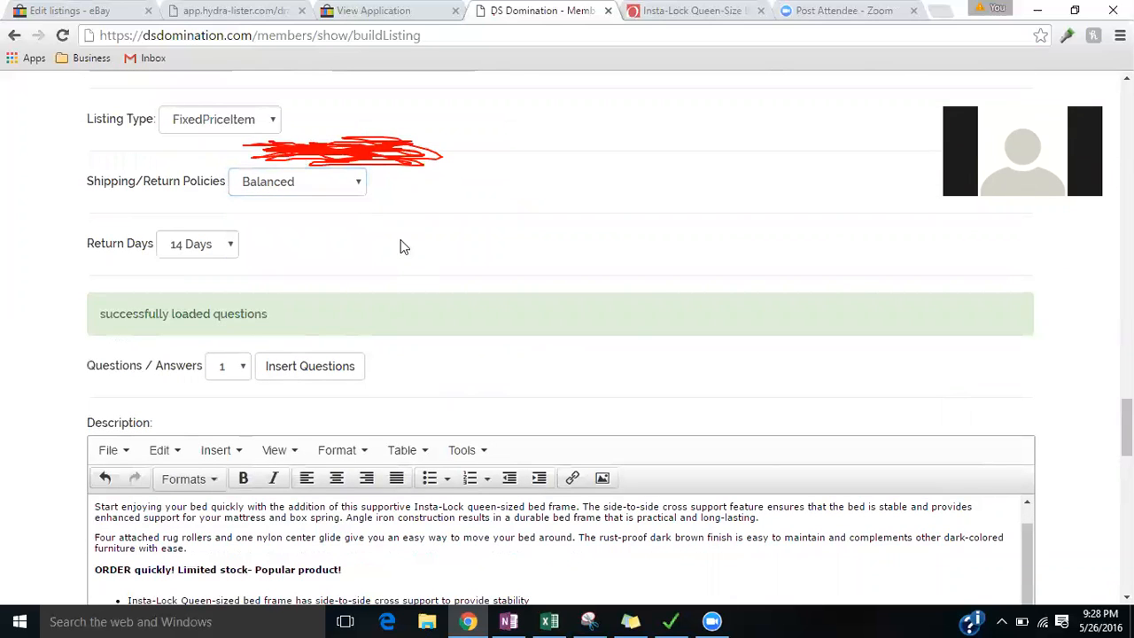
Set the Shipping/Return Policies to Detailed and look through the detailed Return Policy text
left_click(324, 188)
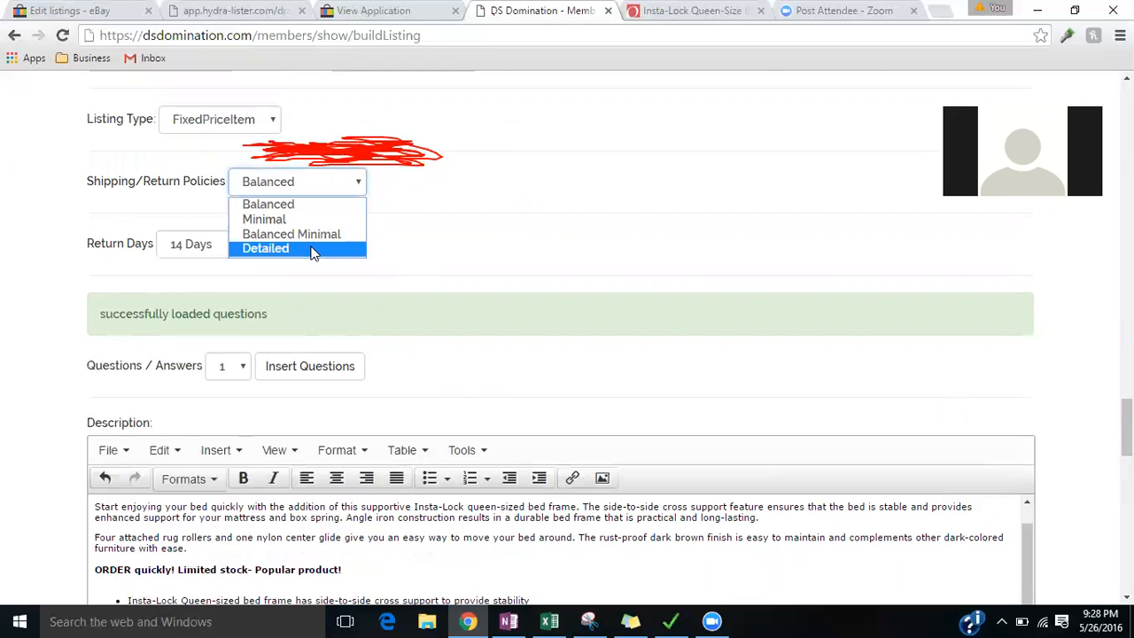
left_click(312, 249)
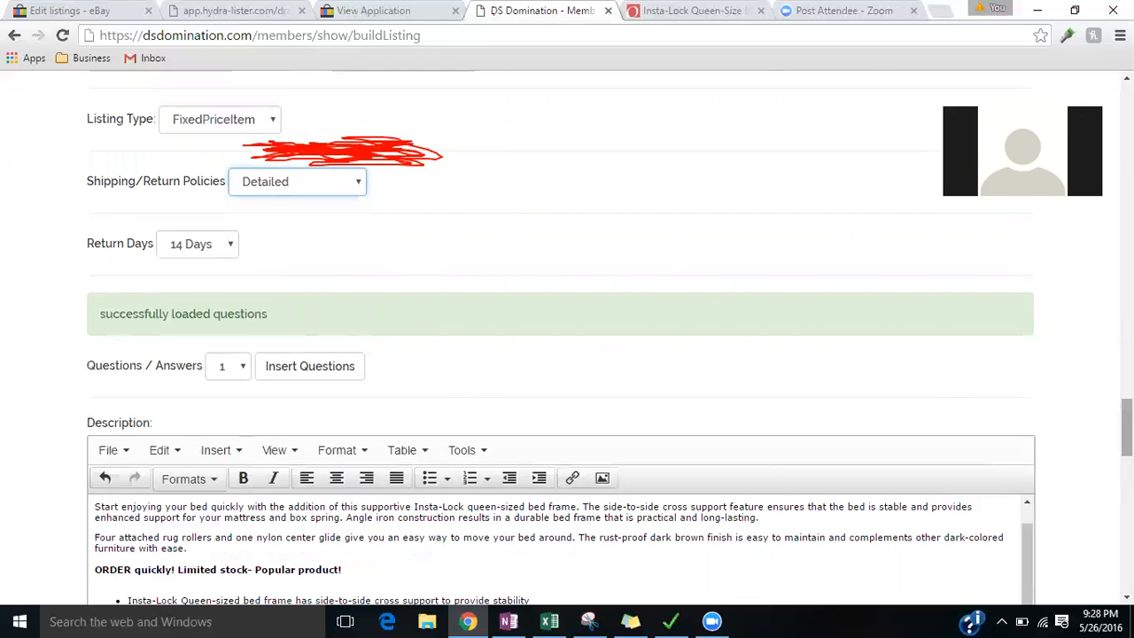
scroll(1011, 251, "down", 8)
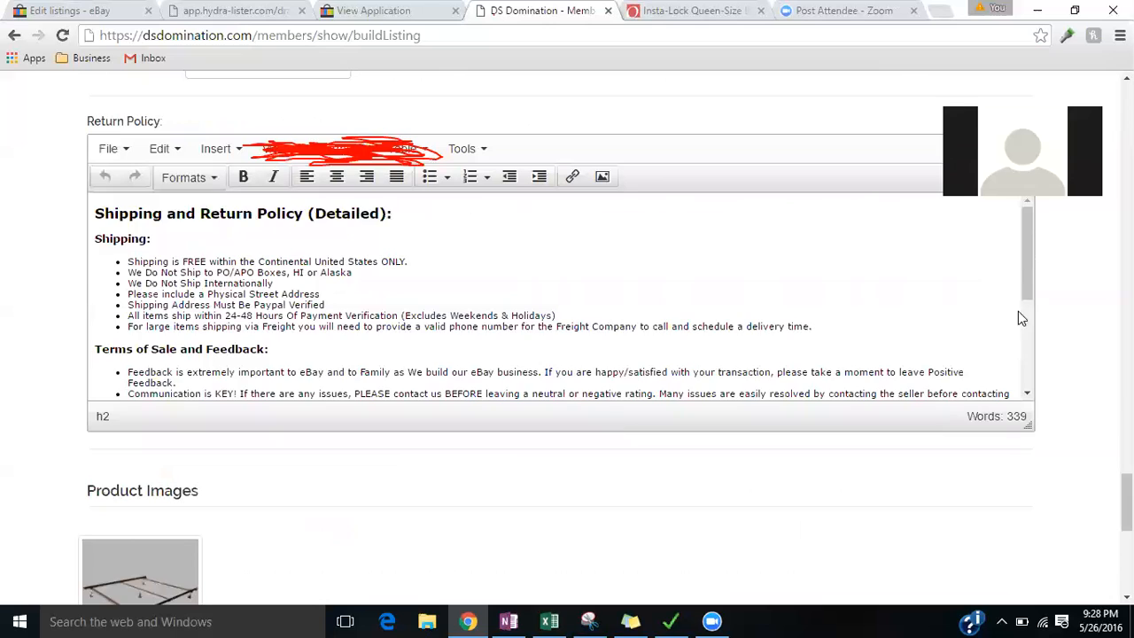
scroll(1018, 317, "down", 3)
Set the Shipping/Return Policies to Balanced
scroll(1063, 319, "up", 4)
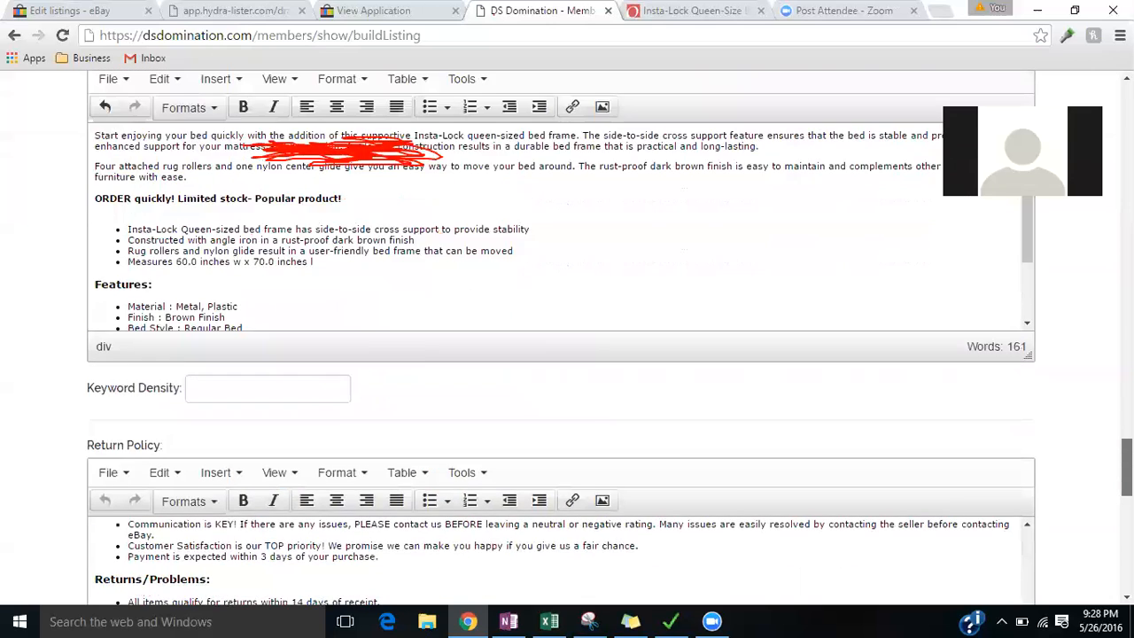
scroll(566, 336, "up", 2)
scroll(583, 359, "up", 2)
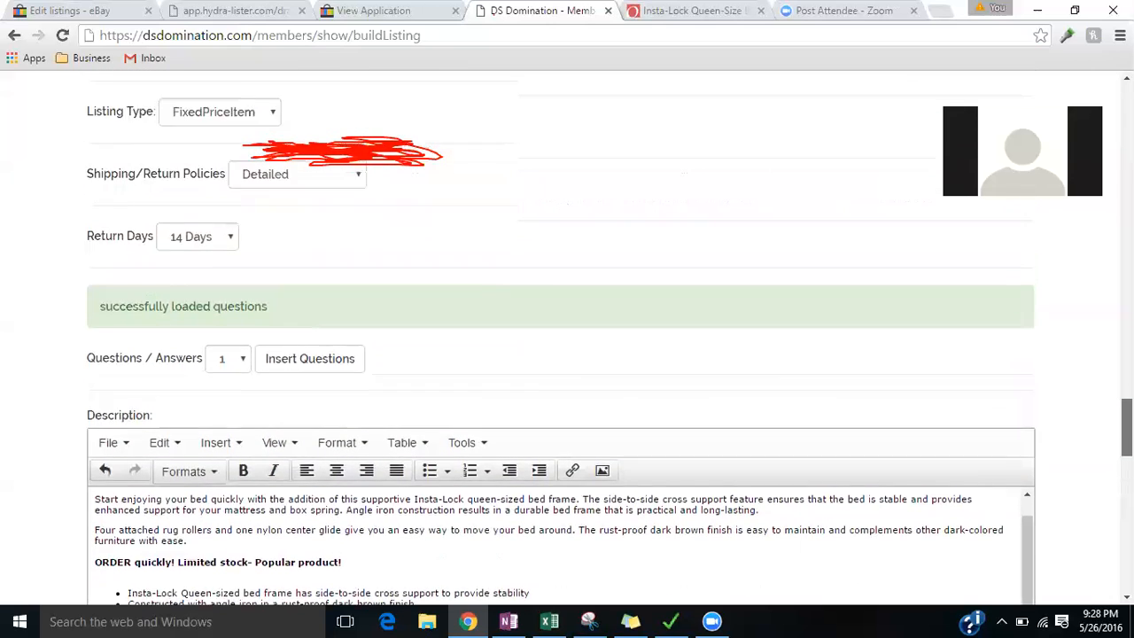
left_click(305, 221)
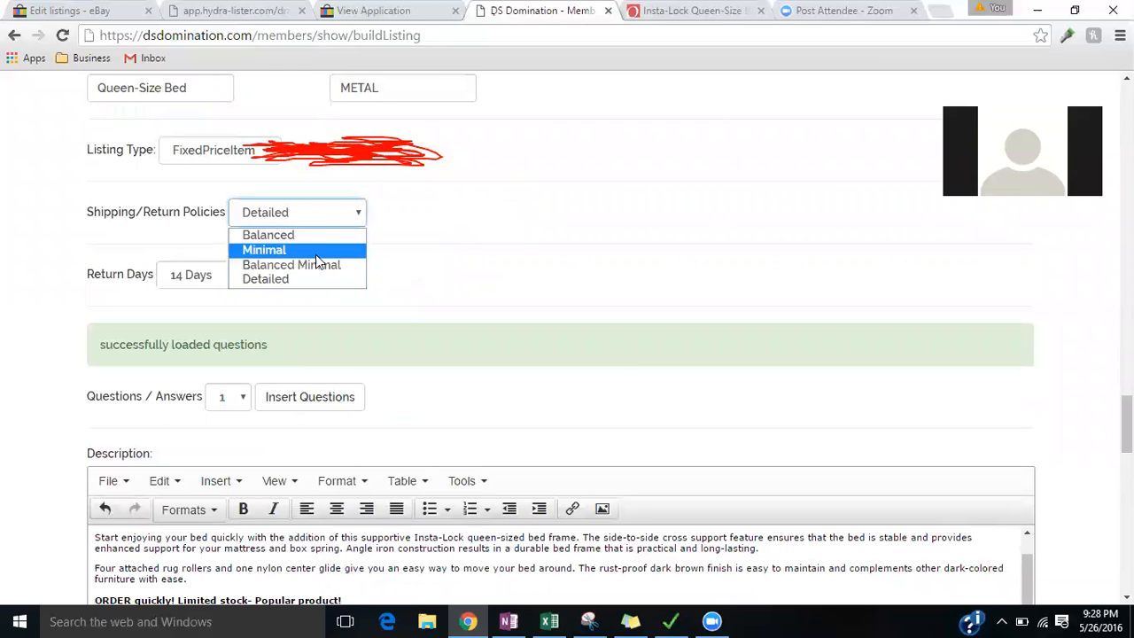
left_click(297, 235)
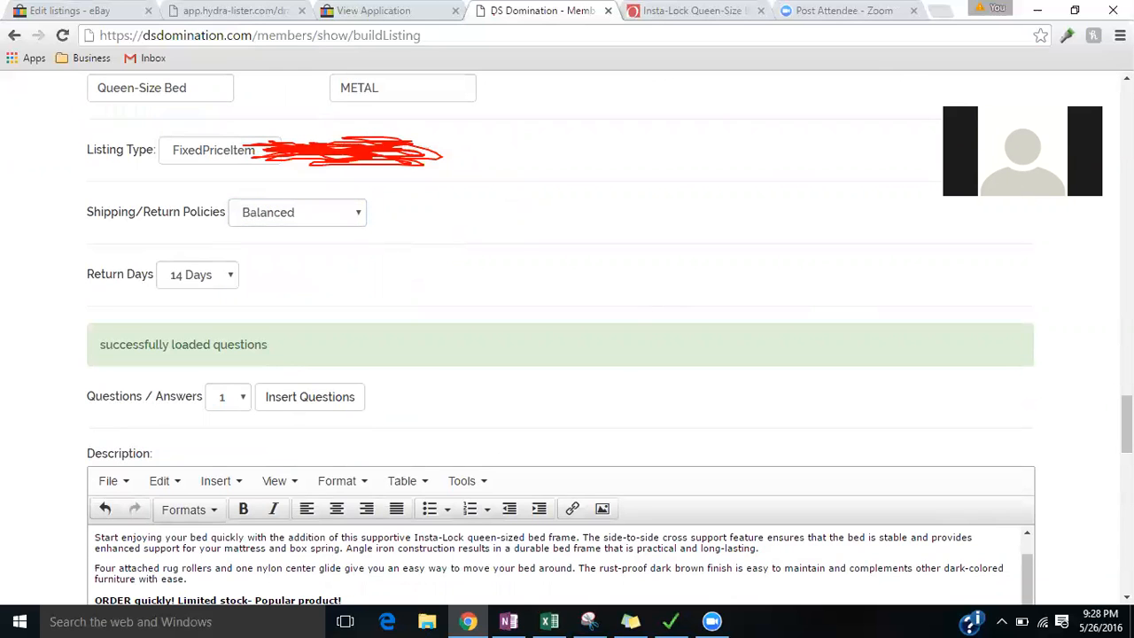
Replace "Balanced" in the Return Policy heading's parentheses with "Always free shipping & zero tax!"
scroll(987, 321, "down", 9)
left_click_drag(1026, 312, 1010, 228)
double_click(337, 233)
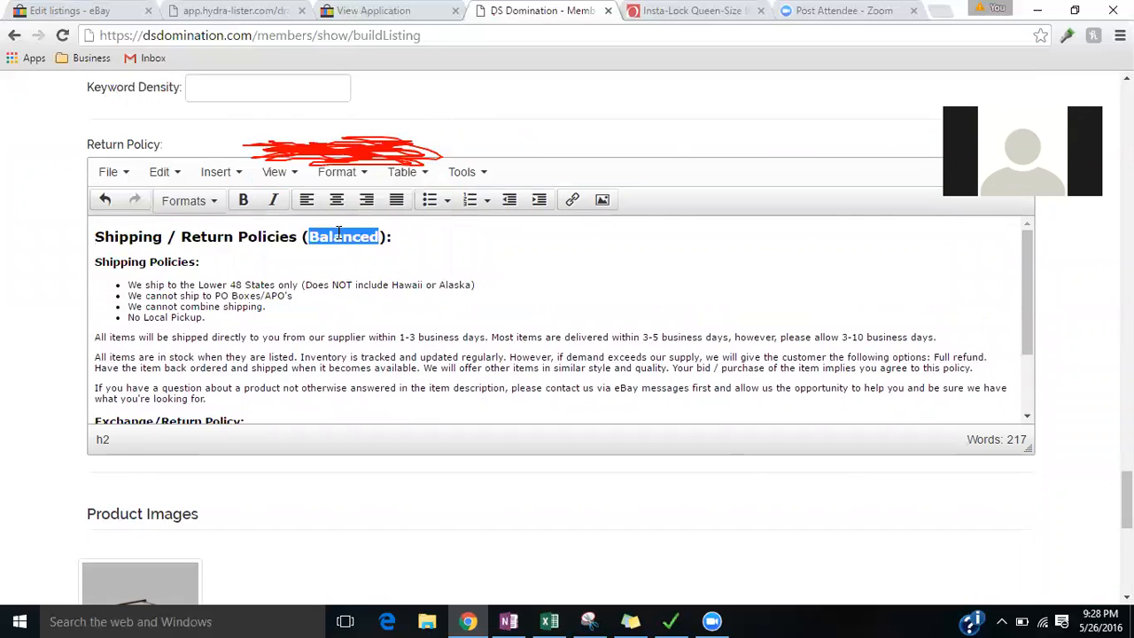
type("Always free shi")
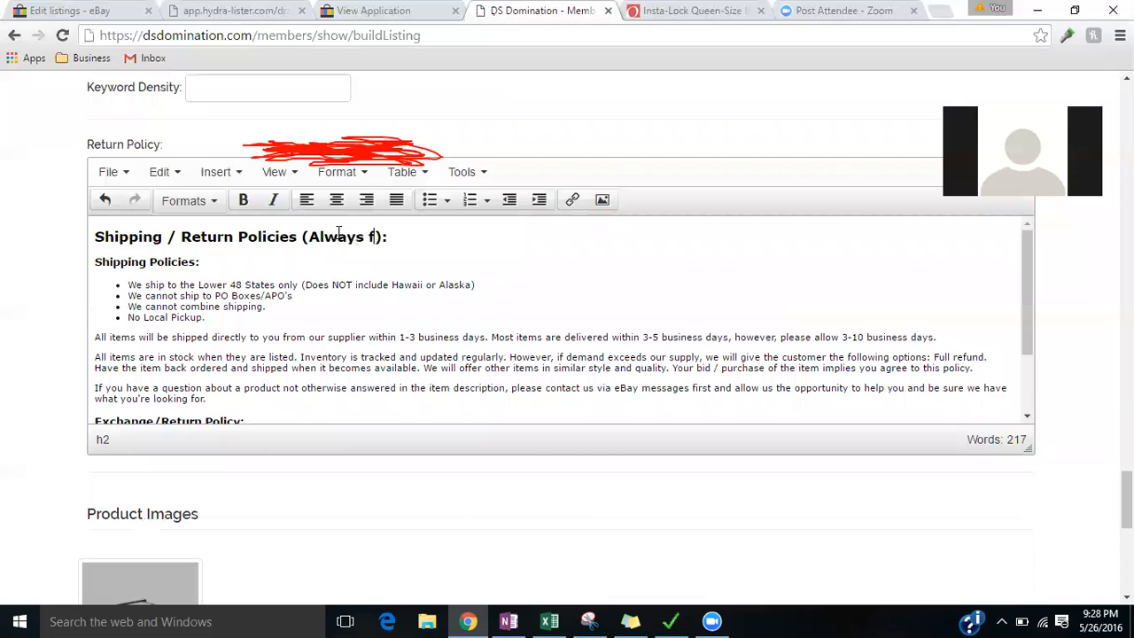
type("pping &")
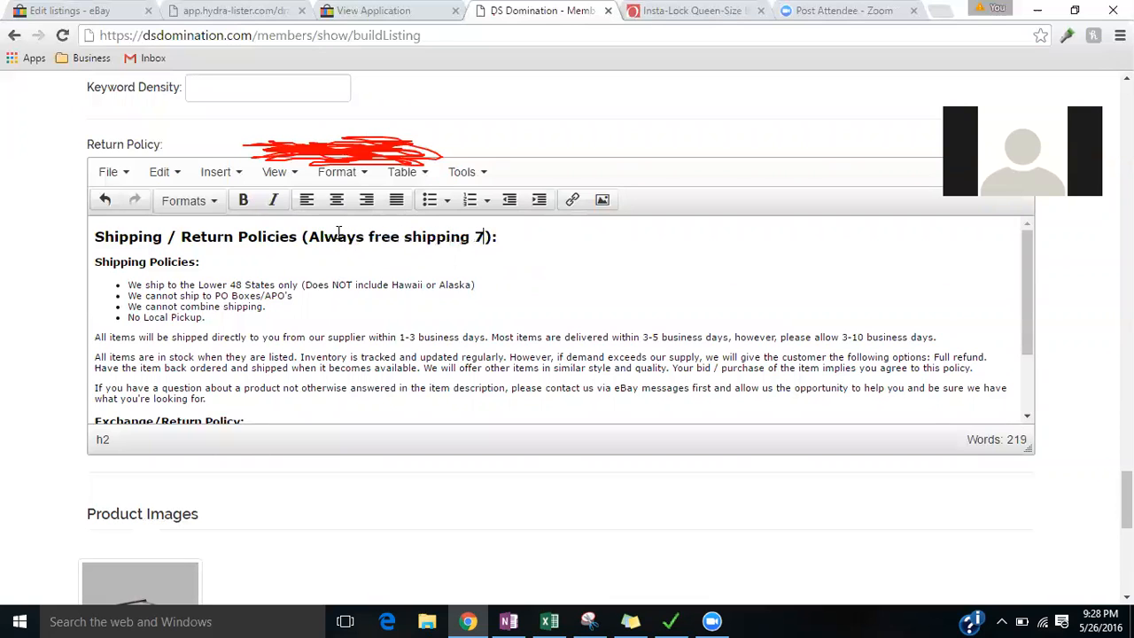
type(" zero tax!")
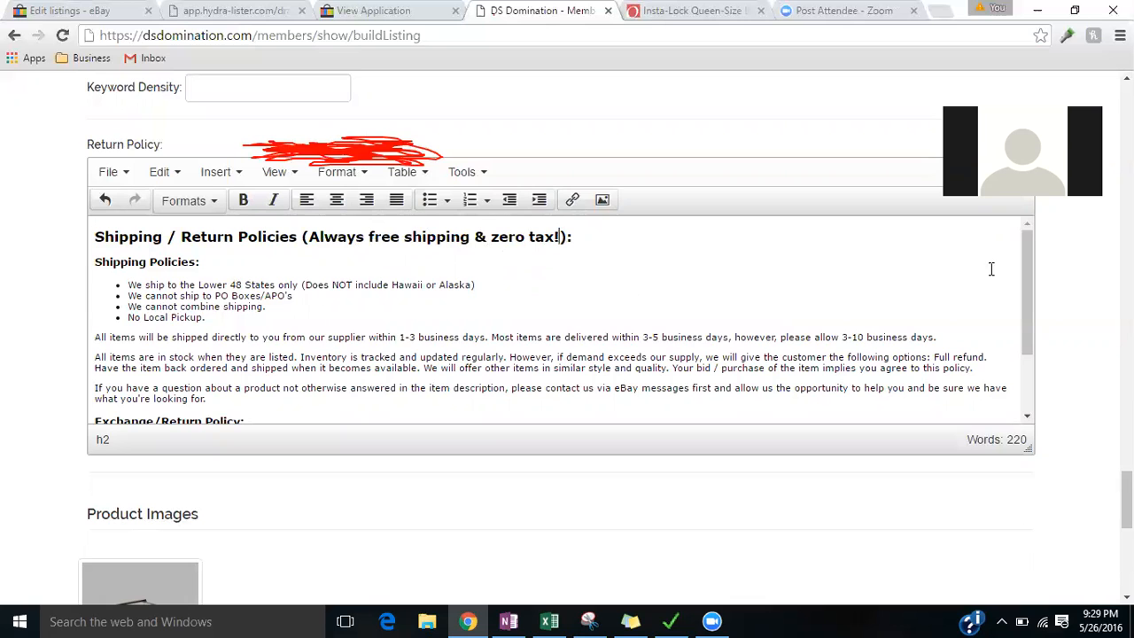
Look through the rest of the Return Policy and include the bed frame product image in the listing as the gallery image
left_click_drag(1023, 308, 1025, 458)
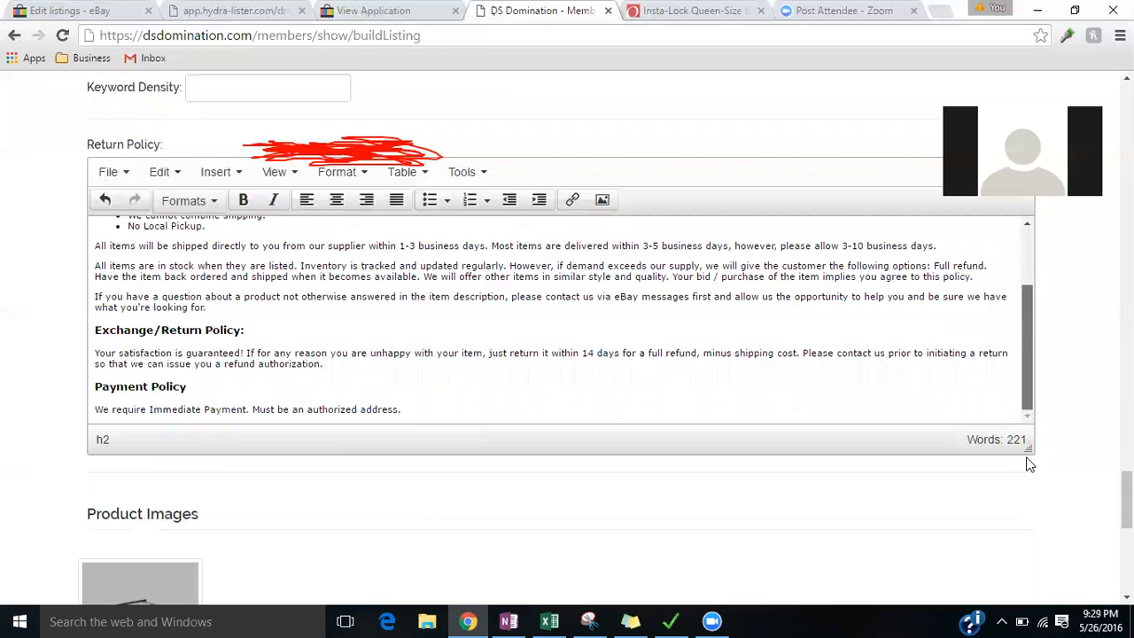
scroll(1037, 395, "up", 5)
scroll(567, 354, "down", 1)
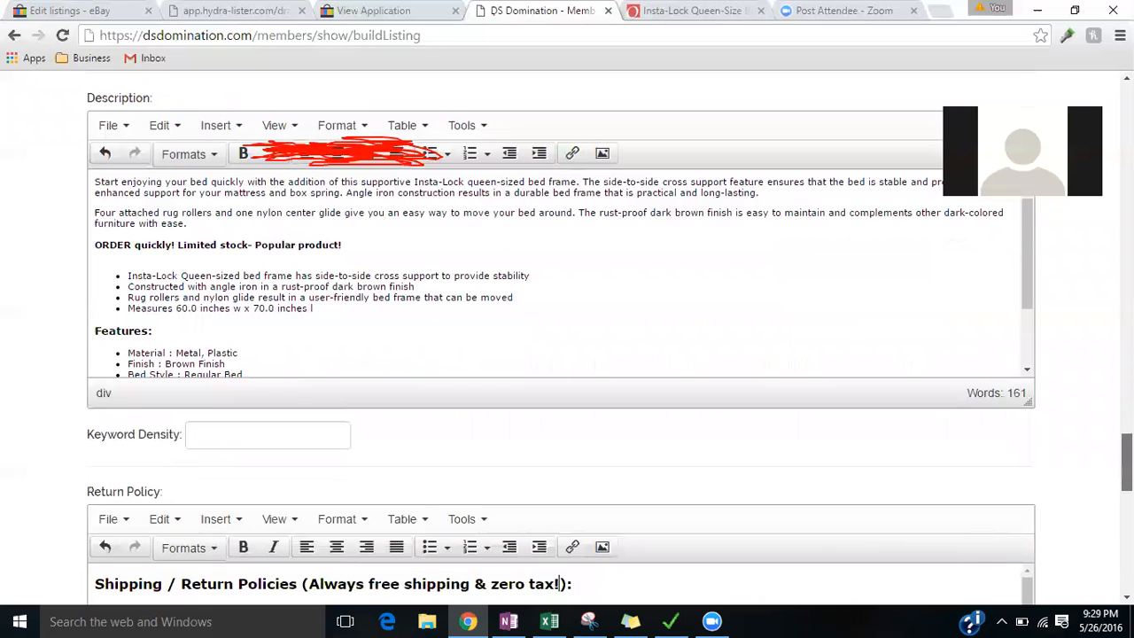
scroll(567, 354, "down", 4)
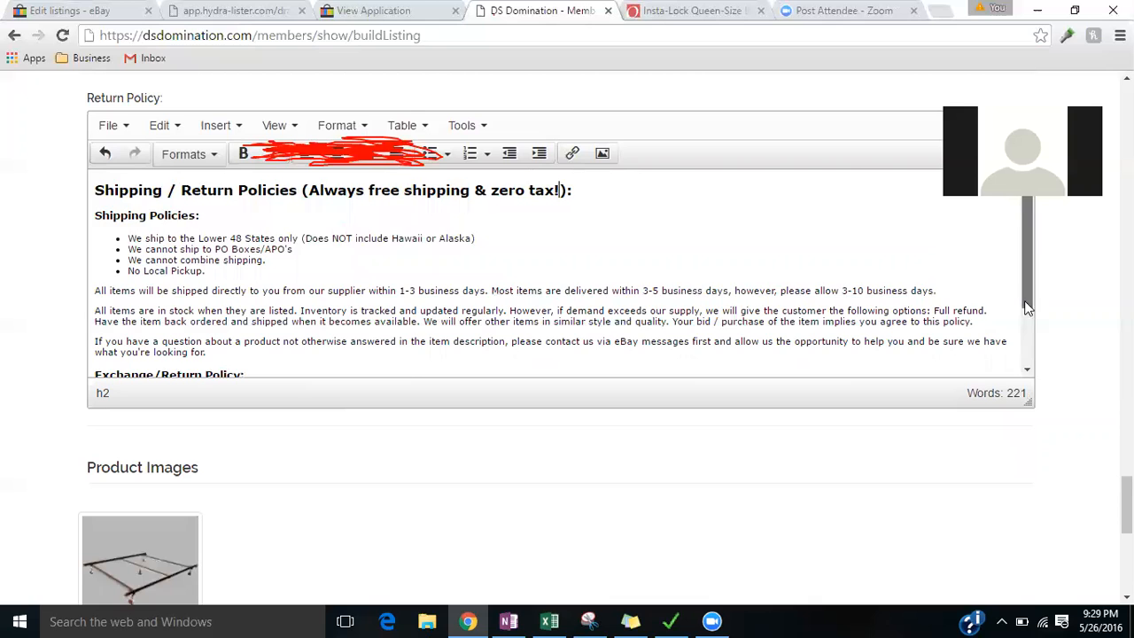
scroll(1032, 257, "down", 2)
scroll(1125, 505, "down", 4)
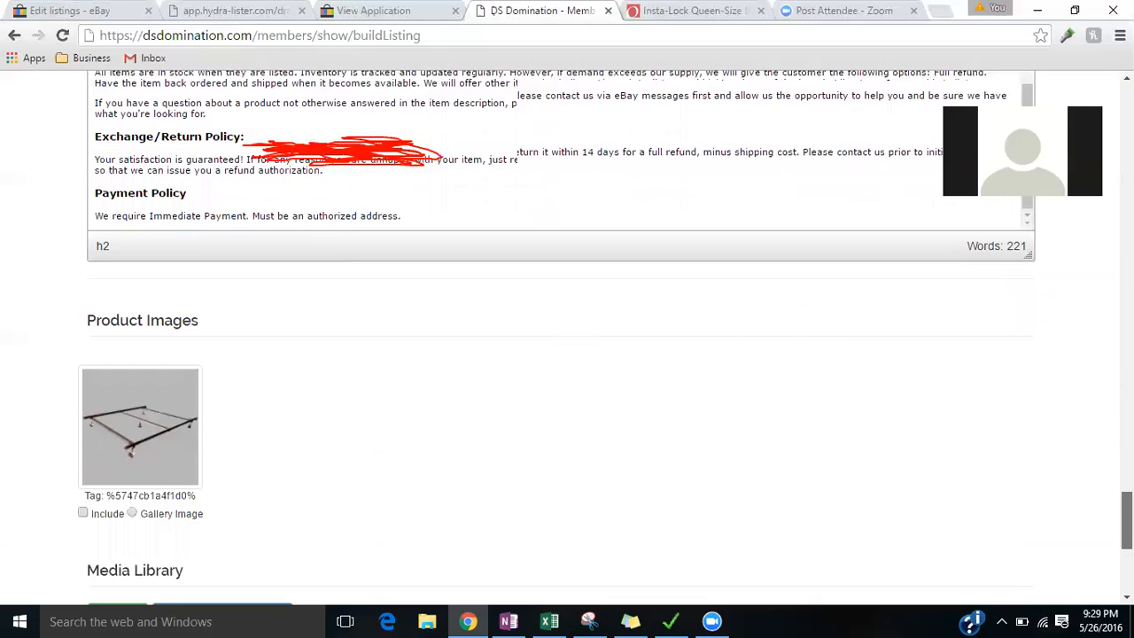
scroll(606, 340, "down", 1)
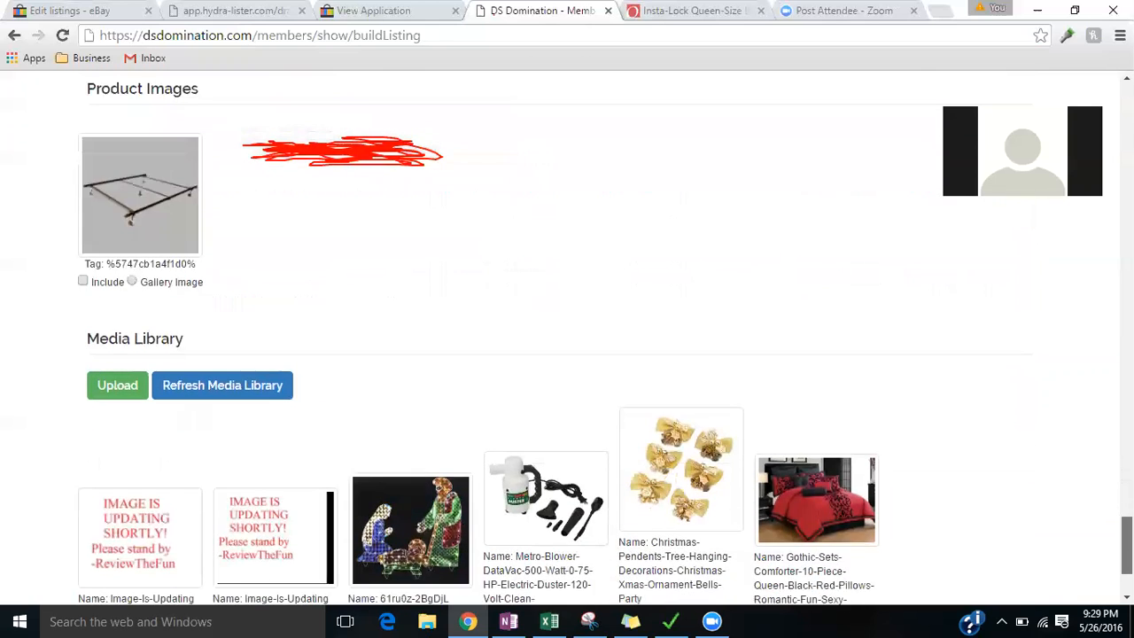
scroll(567, 337, "down", 1)
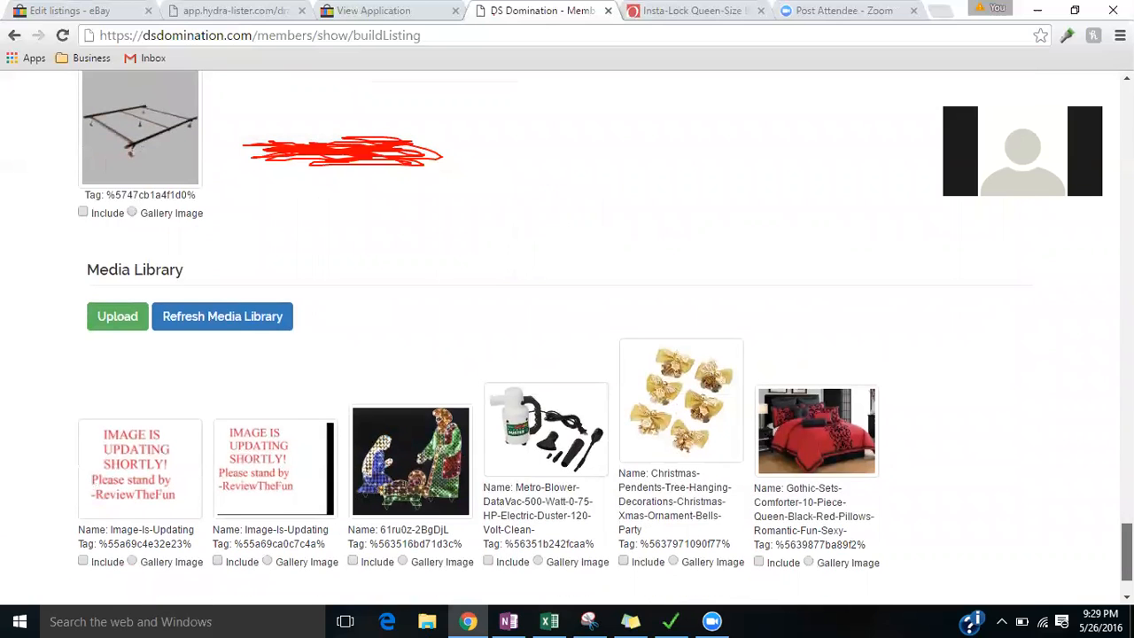
scroll(605, 337, "up", 1)
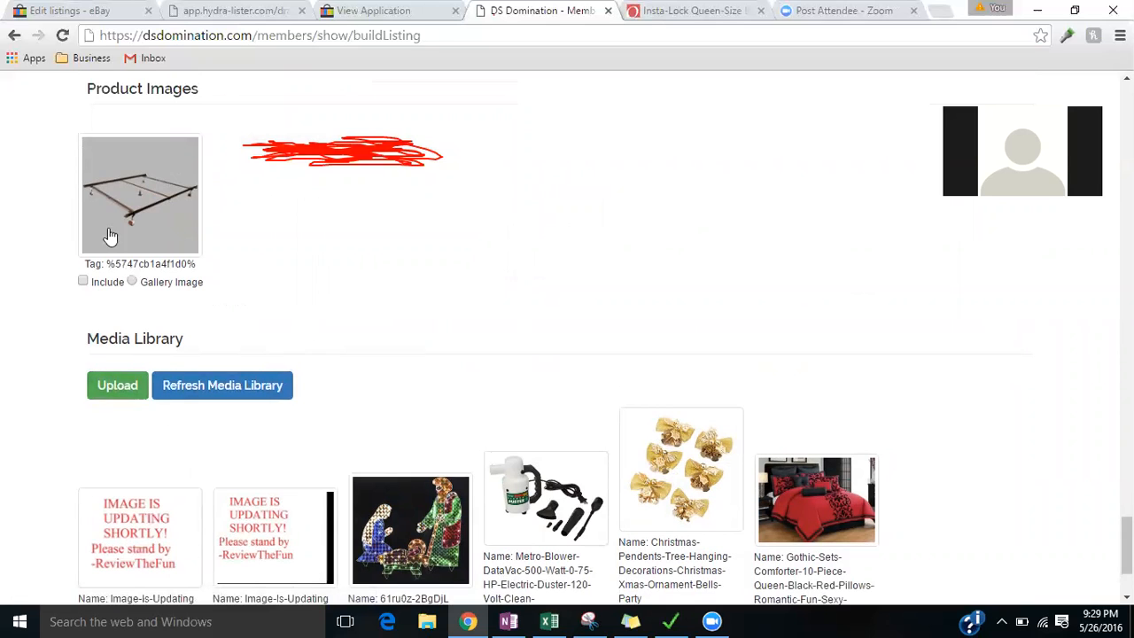
left_click(83, 282)
Copy the bed frame image's tag %5747cb1a4f1d0% onto its own line below the first paragraph of the Product Description
left_click_drag(106, 264, 196, 264)
key("ctrl+c")
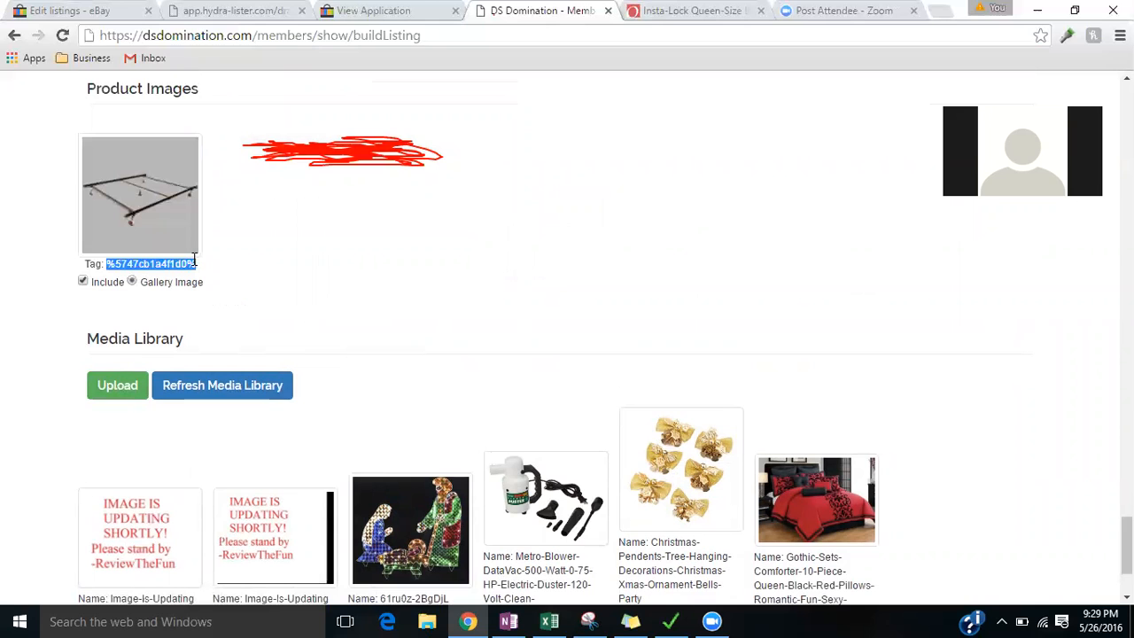
scroll(1101, 531, "up", 10)
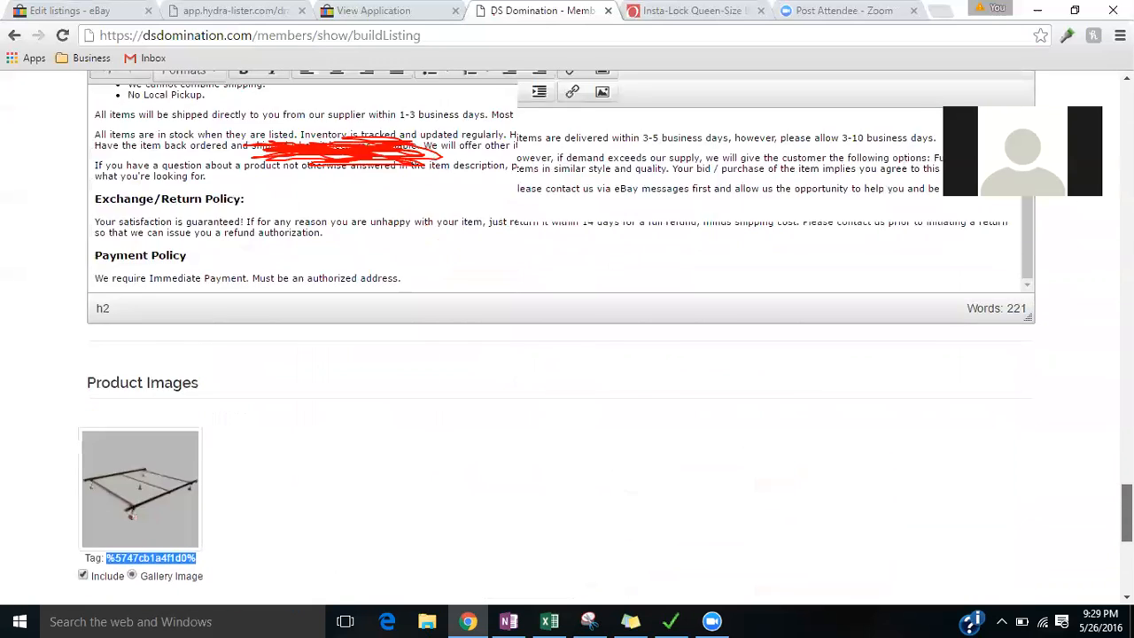
scroll(1101, 458, "down", 1)
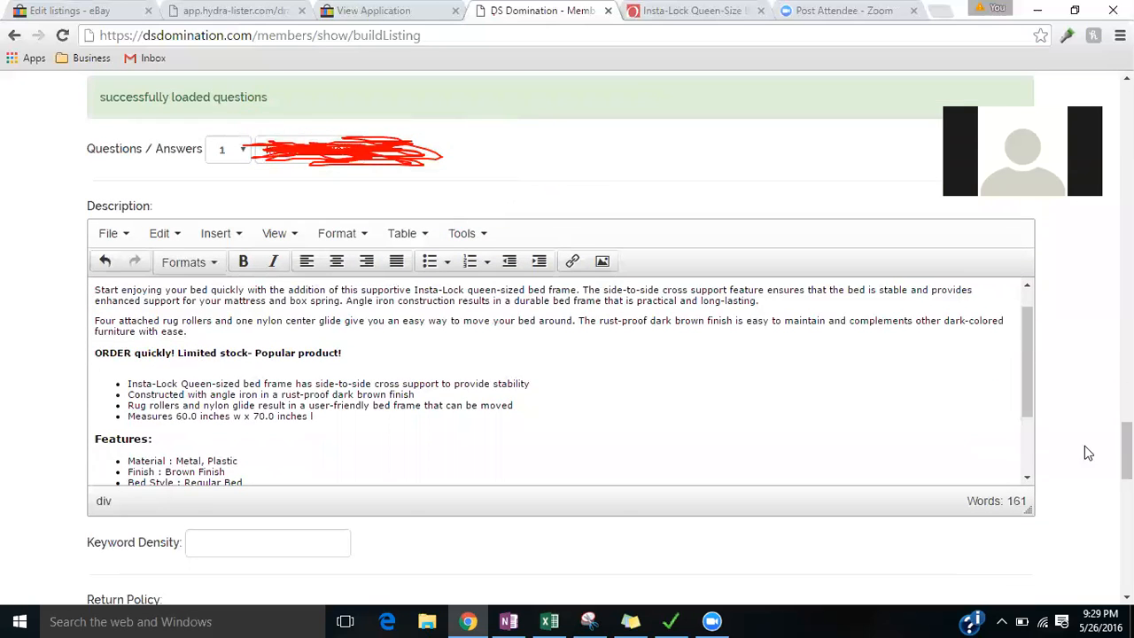
scroll(1027, 385, "up", 1)
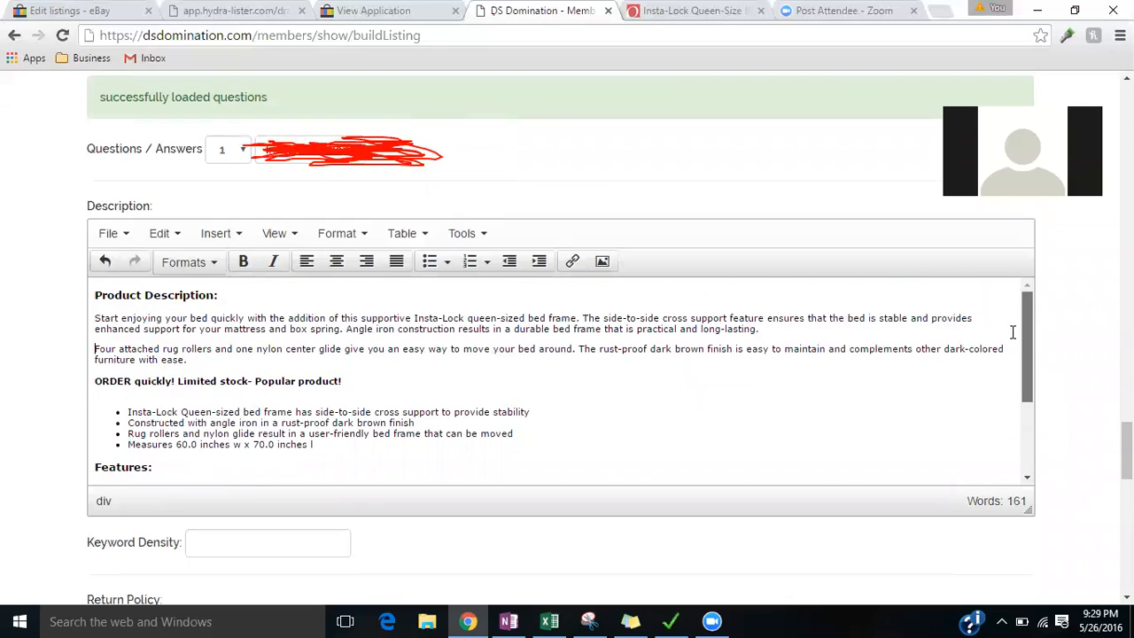
left_click(236, 300)
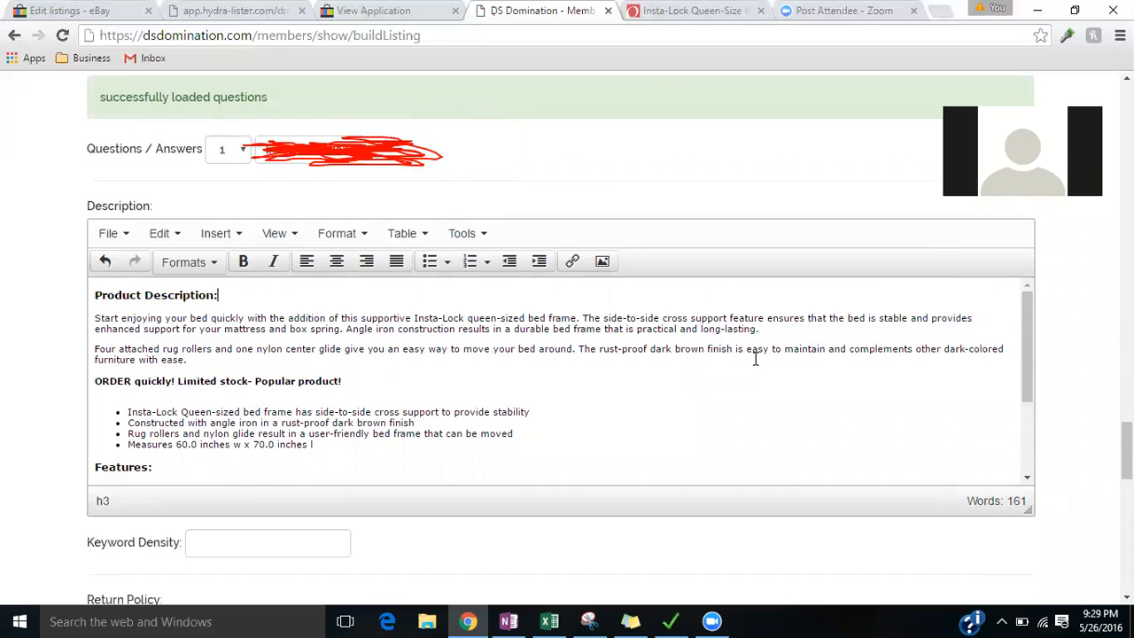
left_click(779, 327)
key("Return")
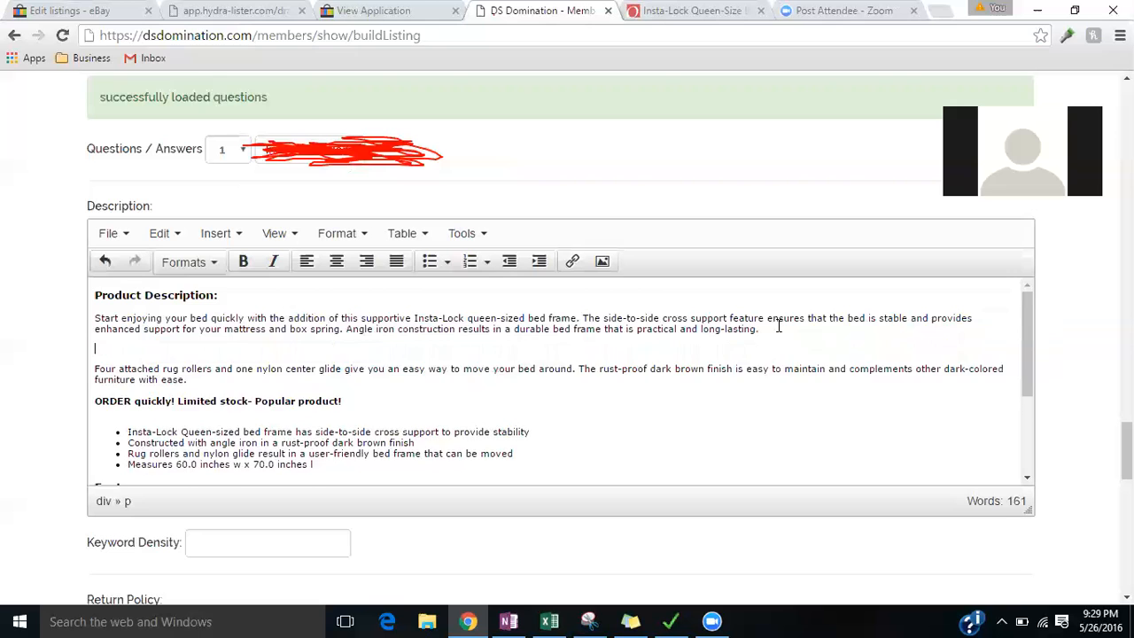
key("ctrl+v")
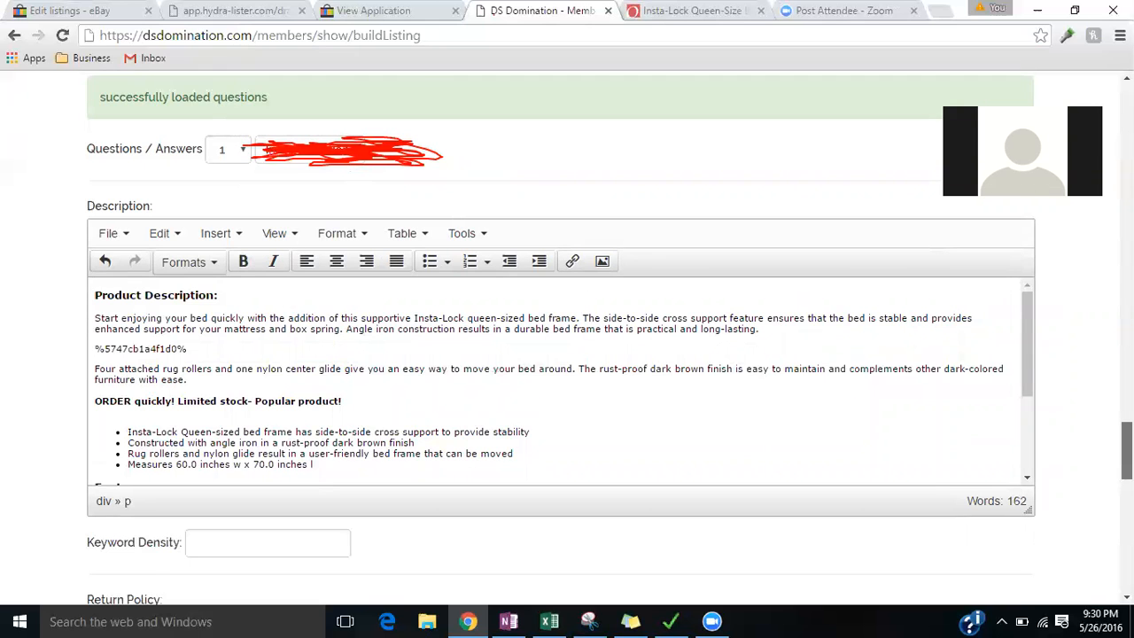
Include the two Image-Is-Updating pictures from the Media Library in the listing and continue to its sources
scroll(1095, 435, "down", 8)
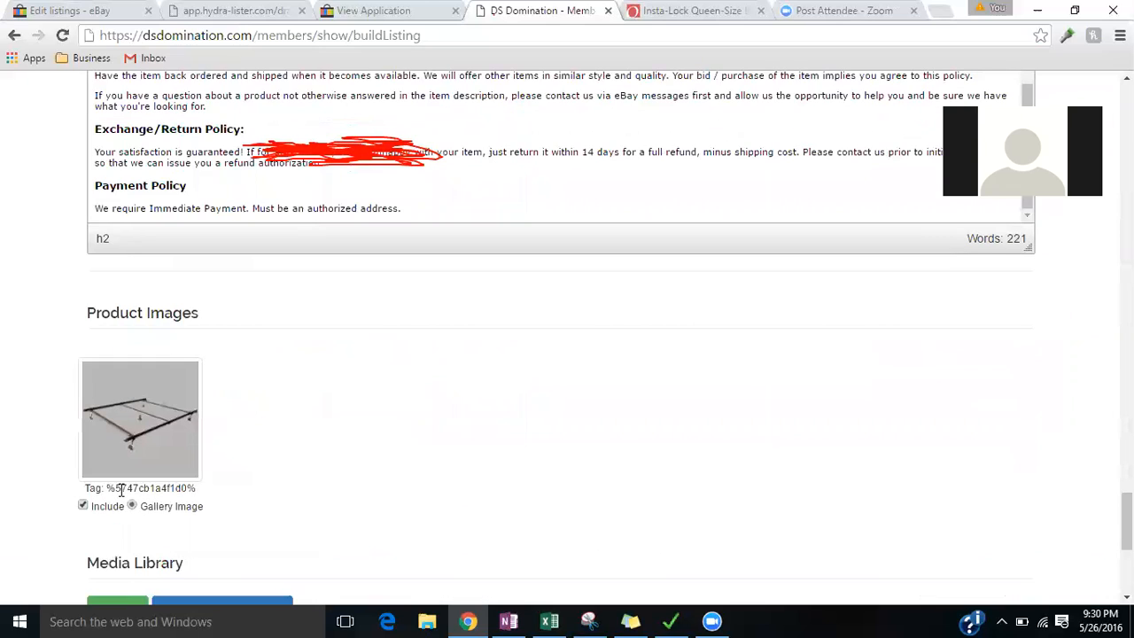
left_click_drag(105, 488, 202, 489)
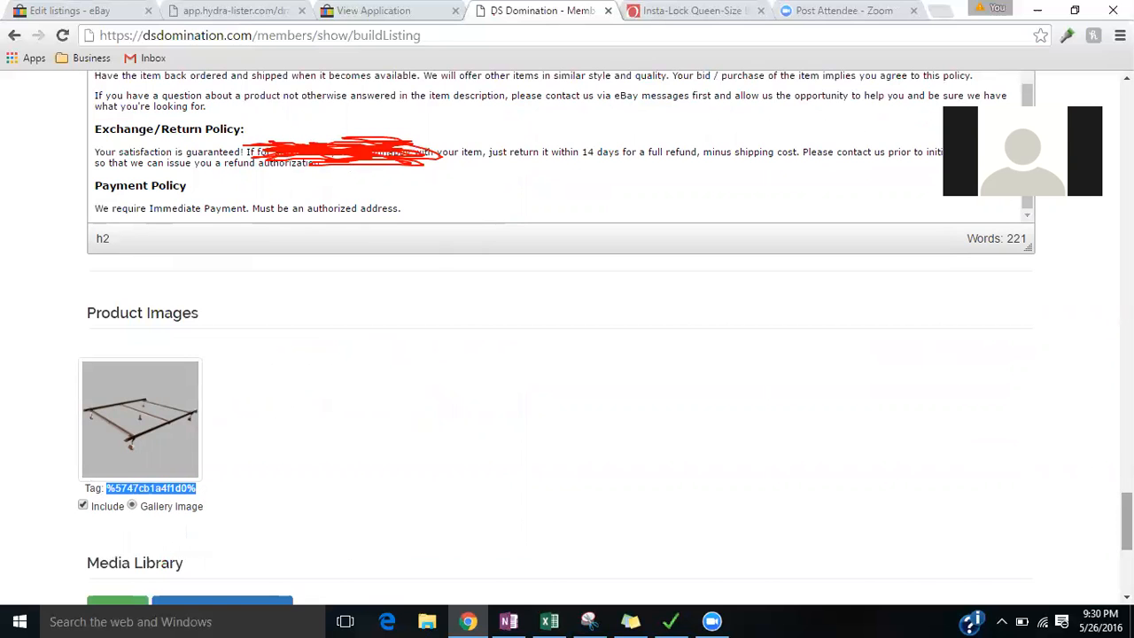
scroll(1006, 477, "down", 4)
scroll(1006, 476, "down", 1)
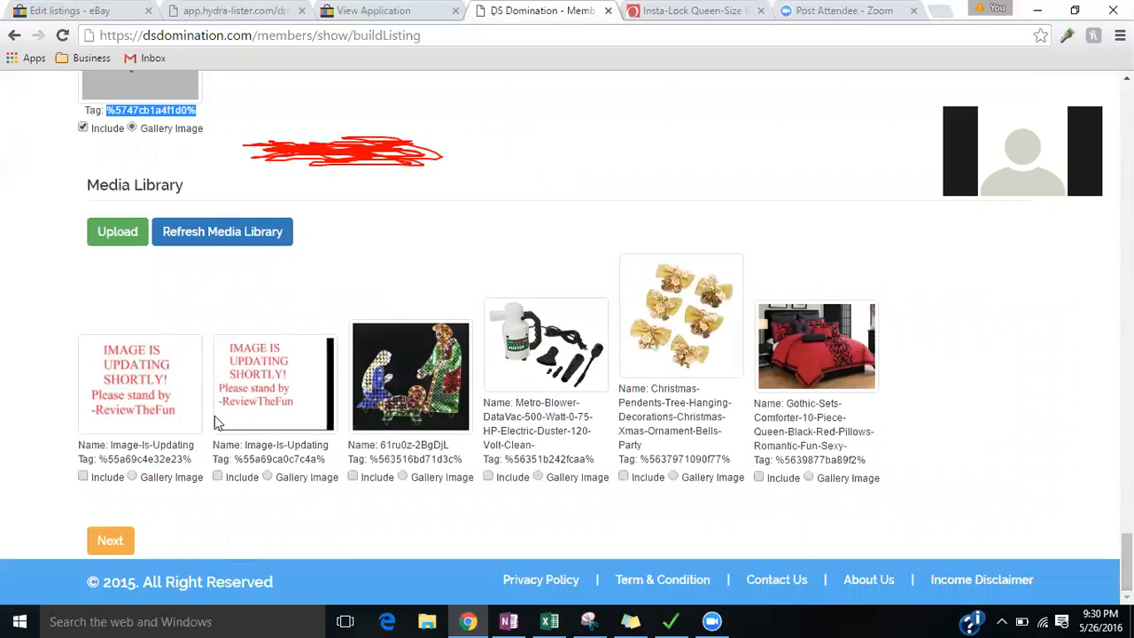
left_click(83, 477)
left_click(217, 477)
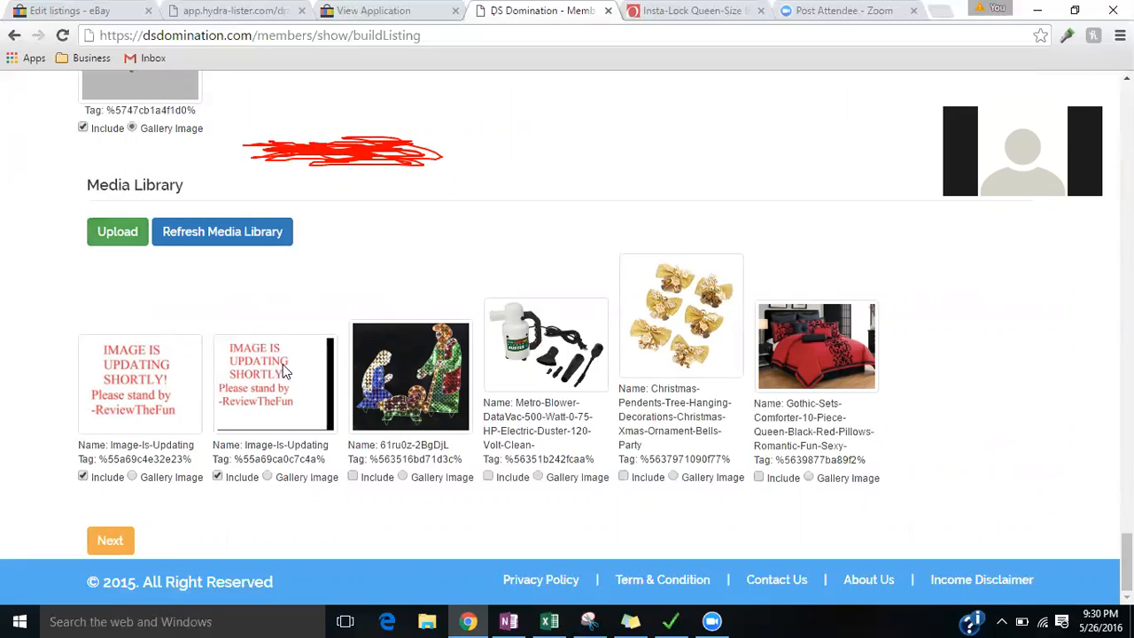
left_click(107, 542)
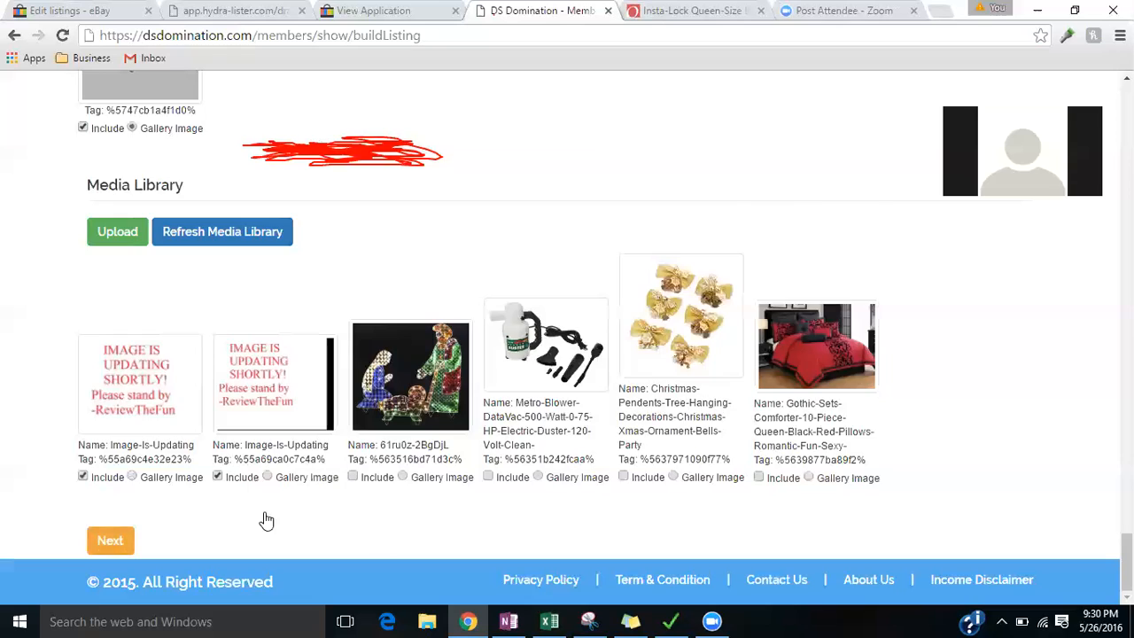
left_click(122, 340)
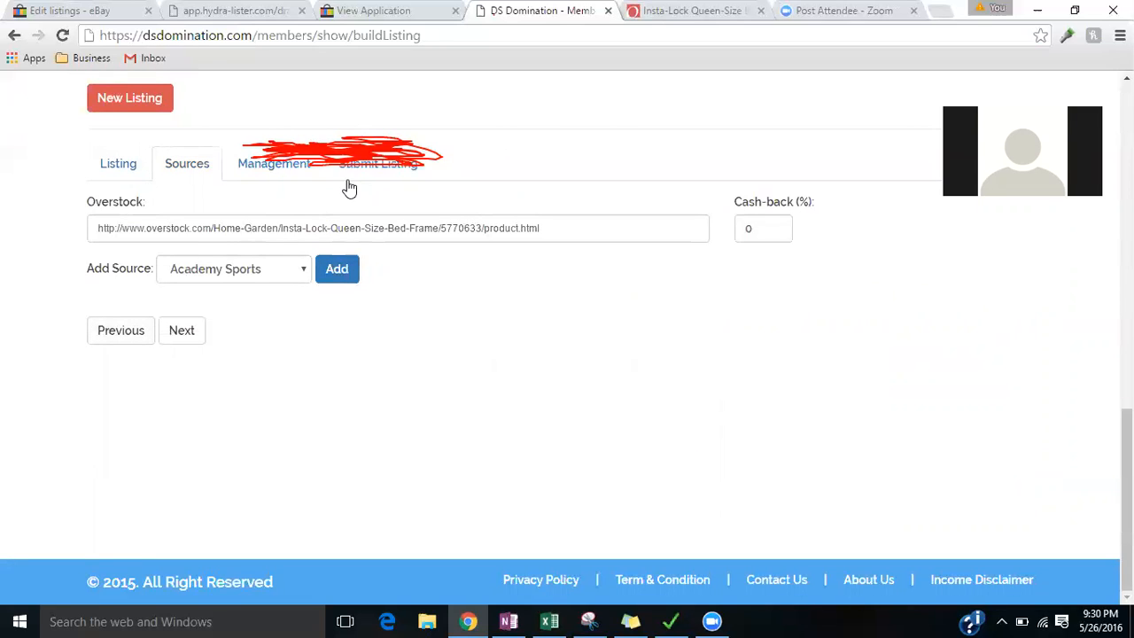
Choose Amazon.com as the Add Source option and continue to the listing's management settings
left_click(273, 270)
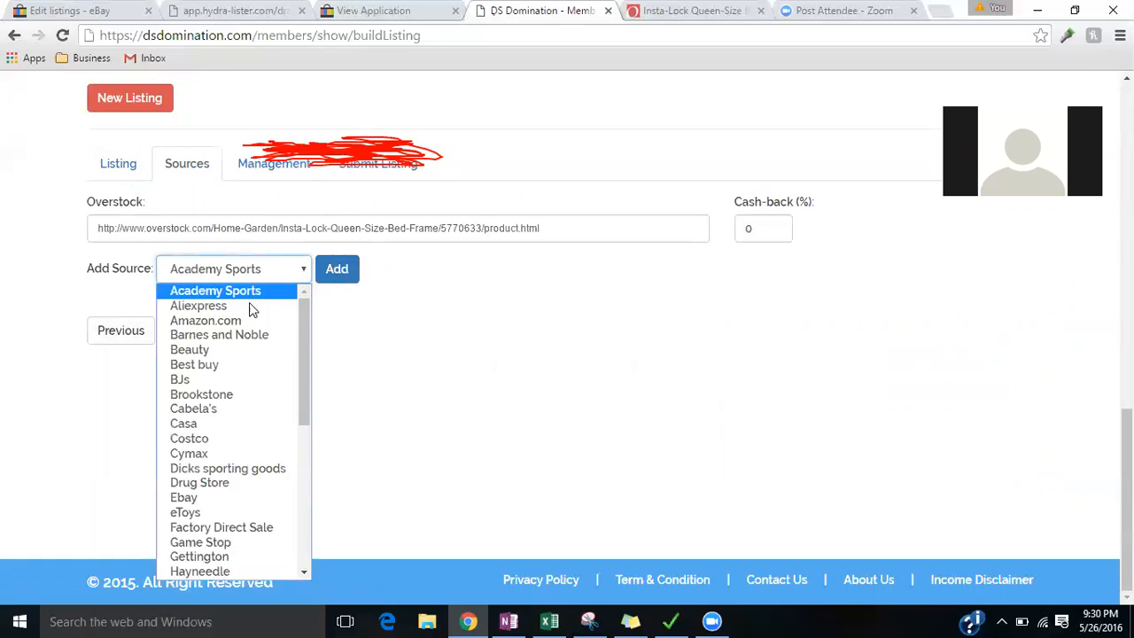
left_click(205, 320)
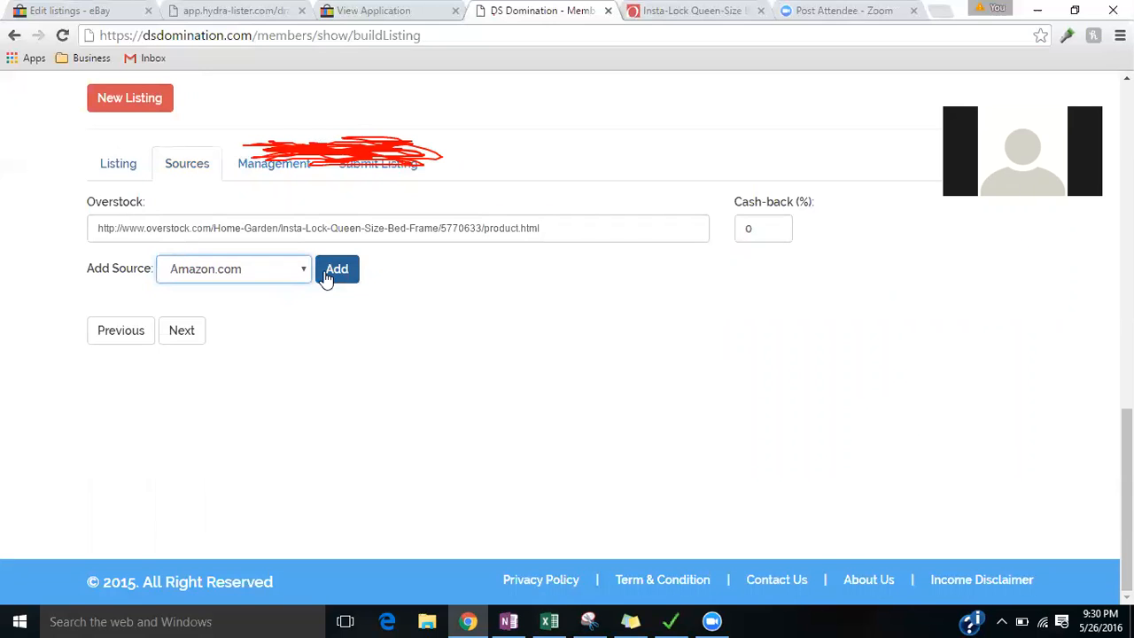
left_click(185, 333)
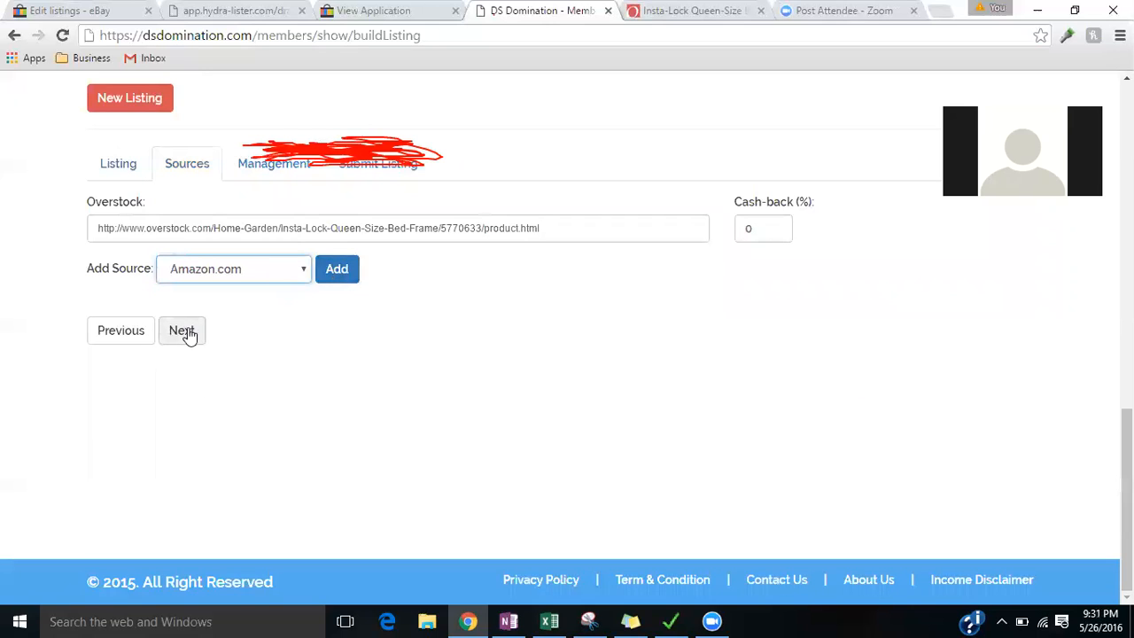
left_click(237, 336)
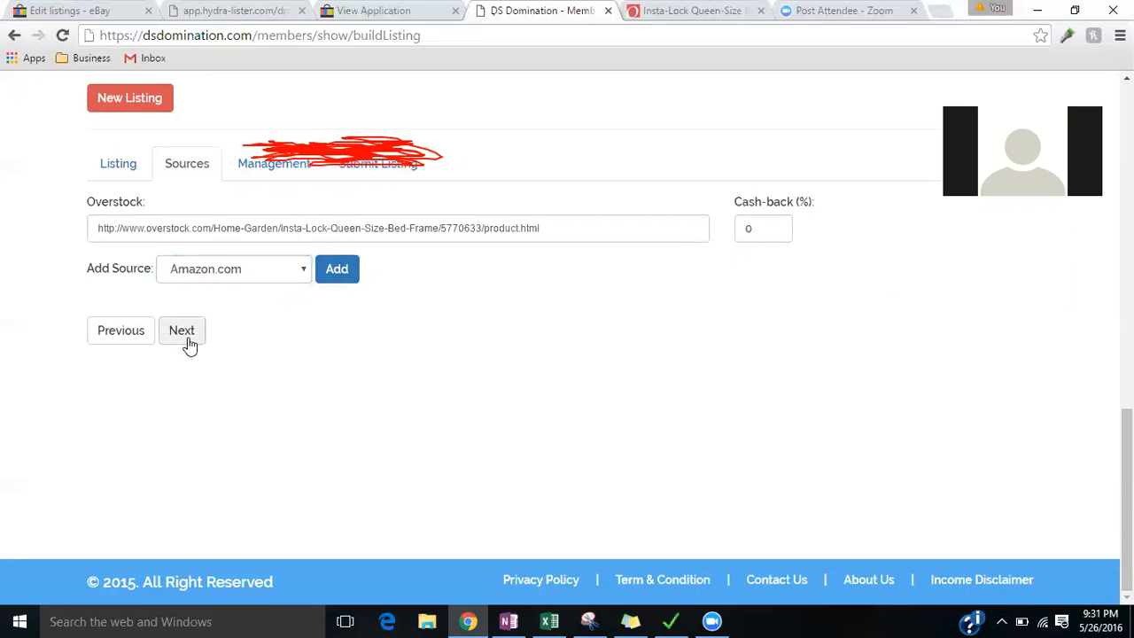
left_click(184, 330)
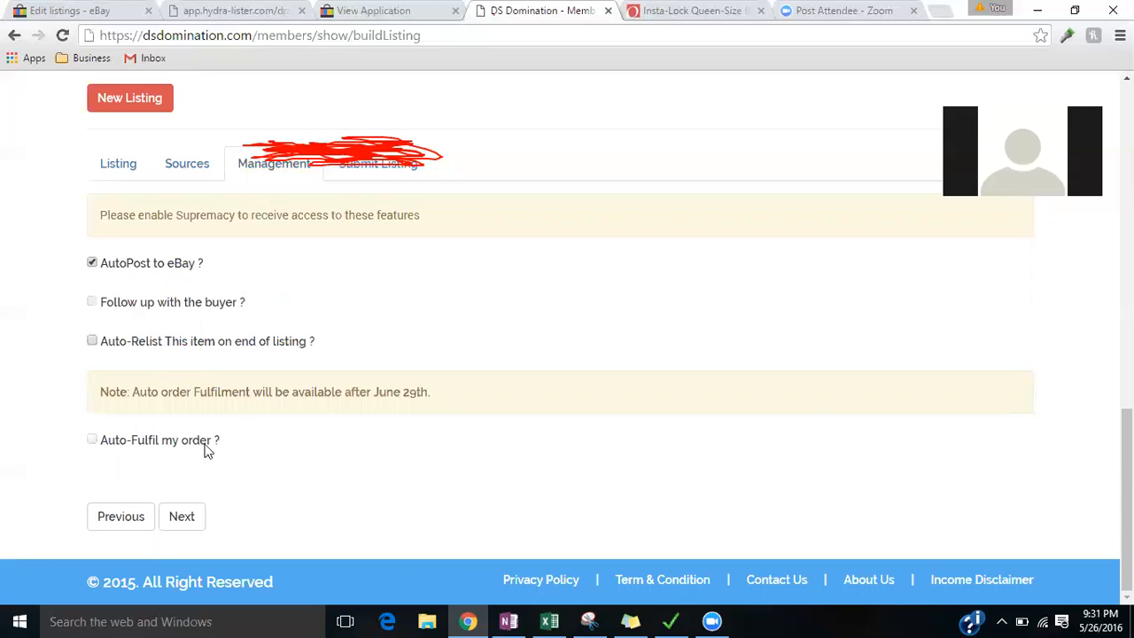
Continue to the listing submission stage, preview the whole listing and close the preview
left_click(175, 518)
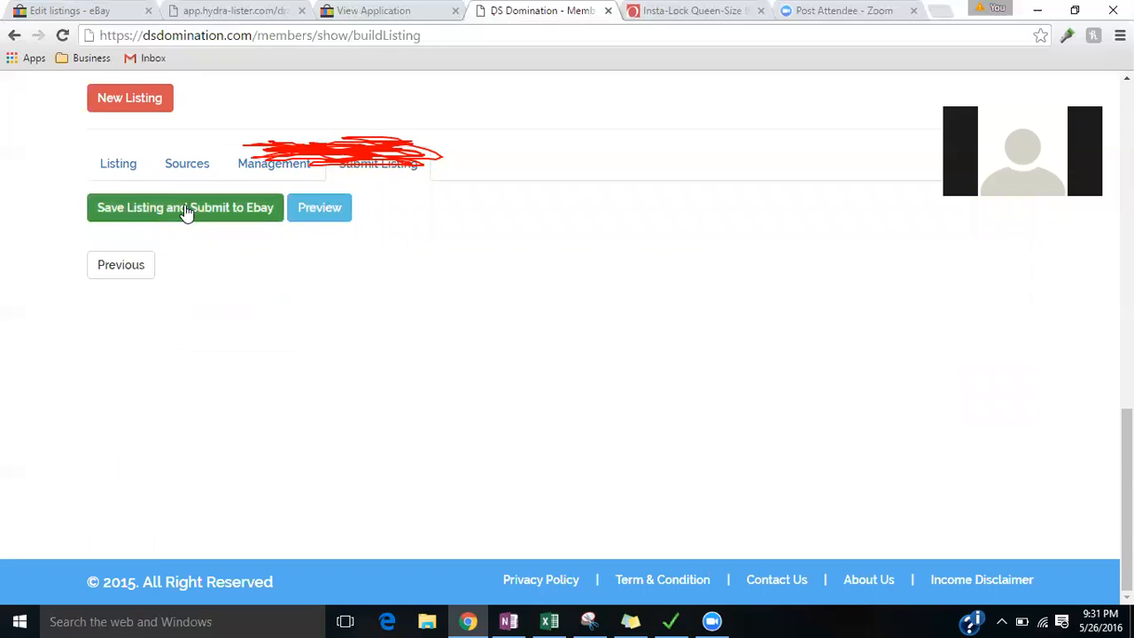
left_click(304, 206)
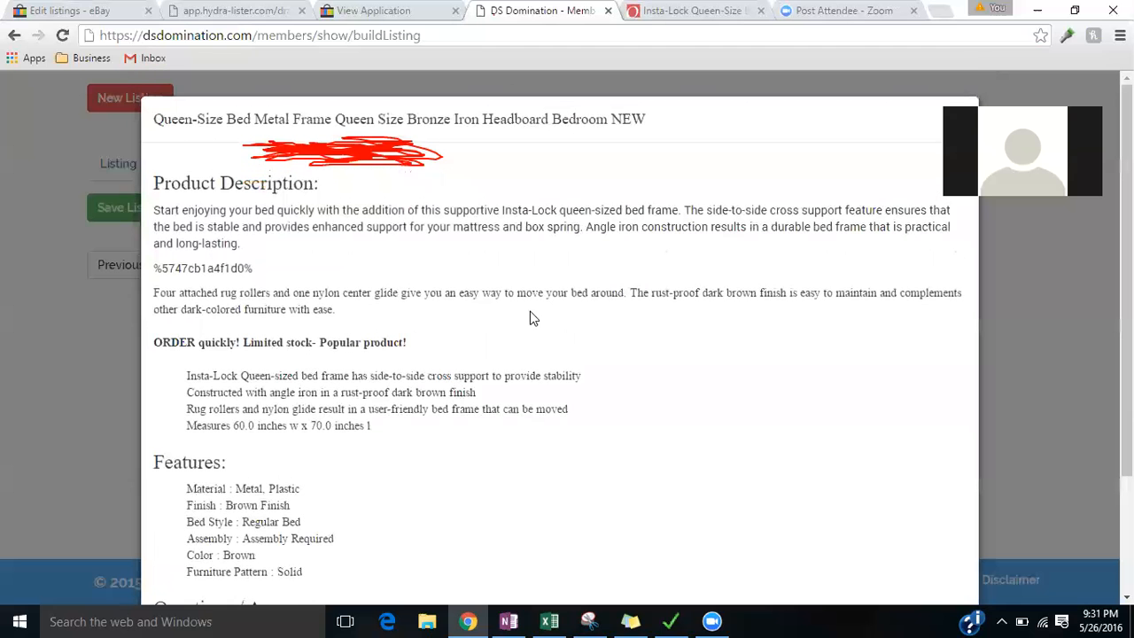
scroll(532, 316, "down", 2)
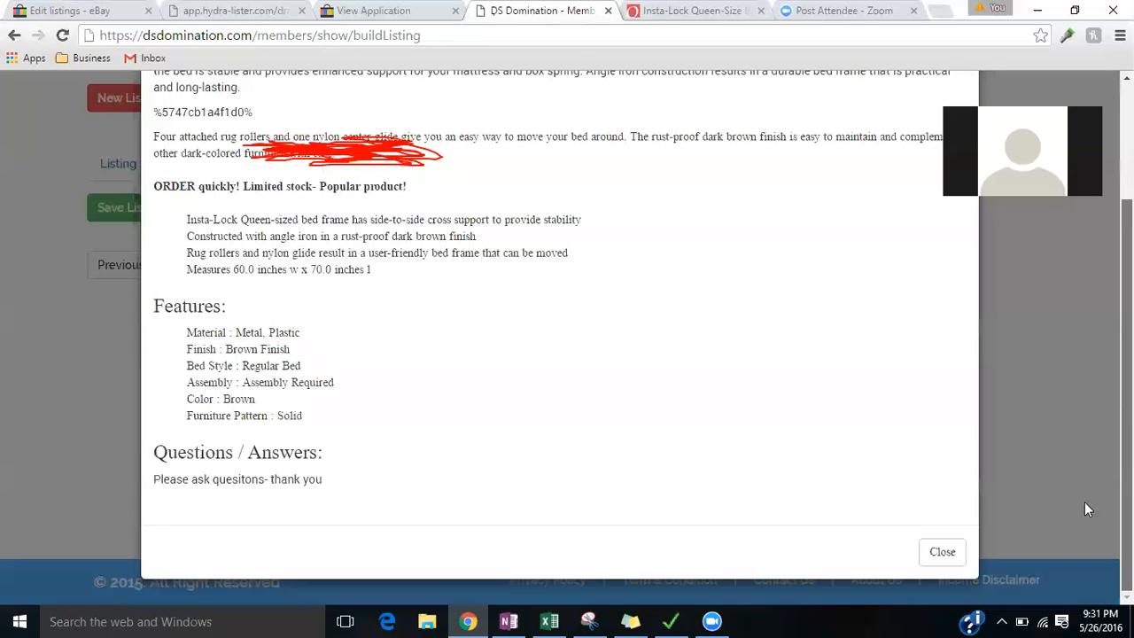
left_click(1022, 366)
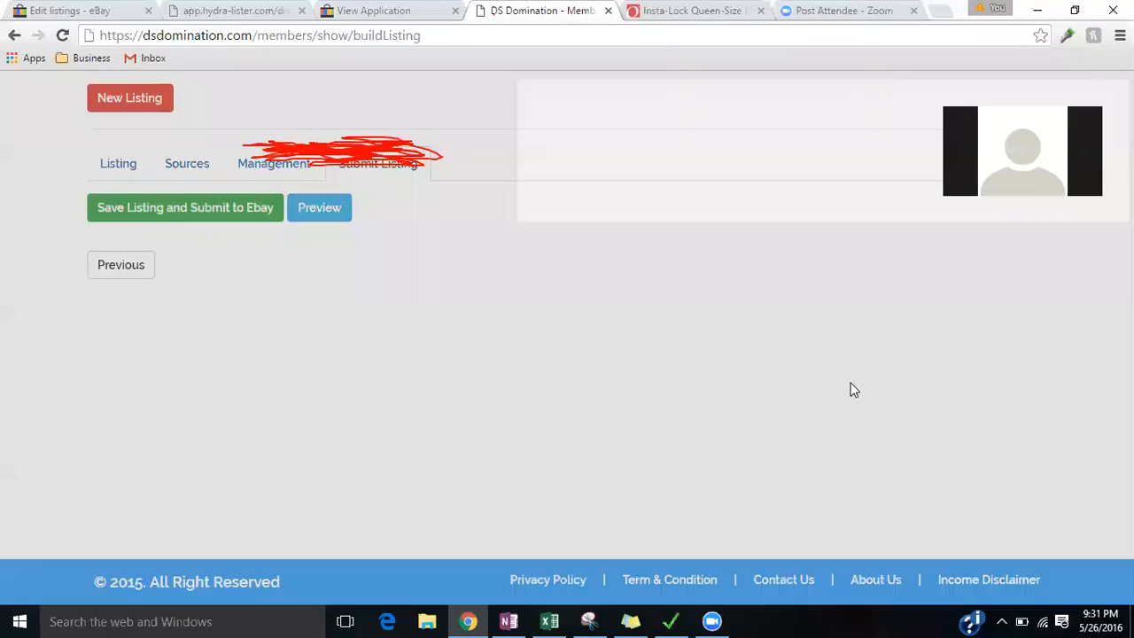
Try to save the listing and submit it to eBay, and return to the listing details
left_click(258, 216)
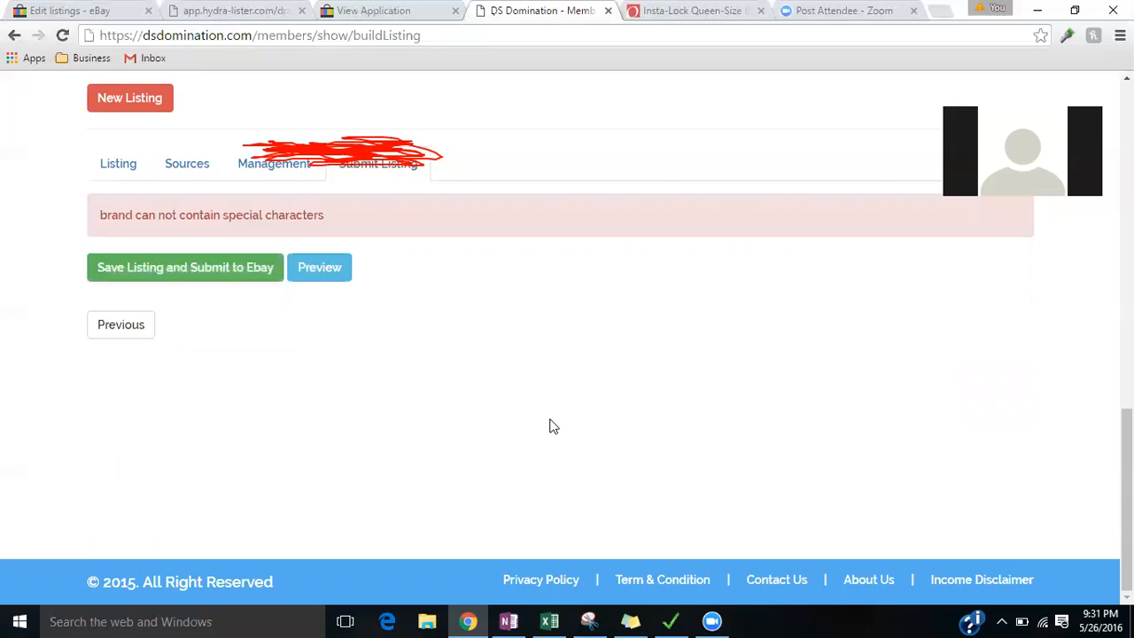
left_click_drag(140, 214, 347, 227)
left_click(122, 165)
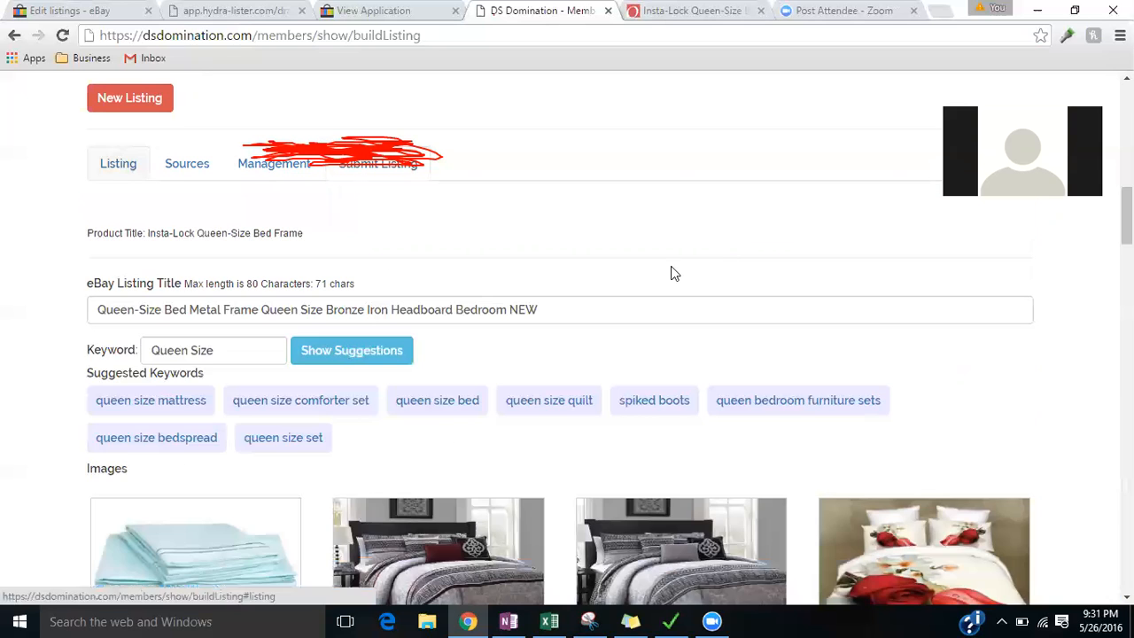
Review the listing details and set the Brand to Queen Size Bed, without the hyphen
scroll(567, 336, "down", 15)
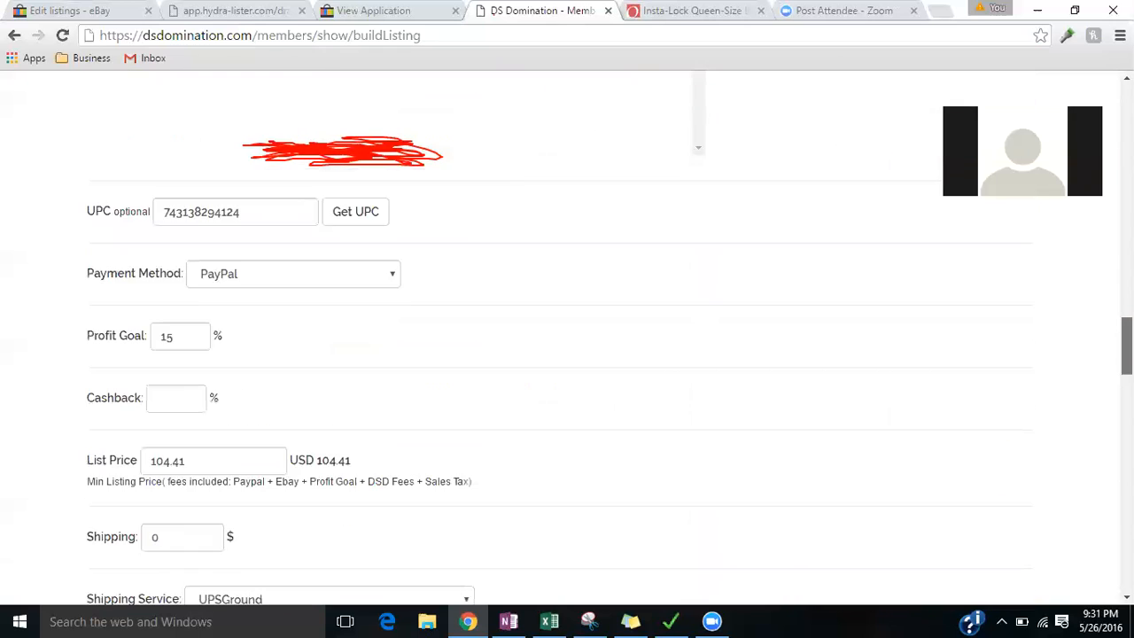
scroll(567, 337, "down", 8)
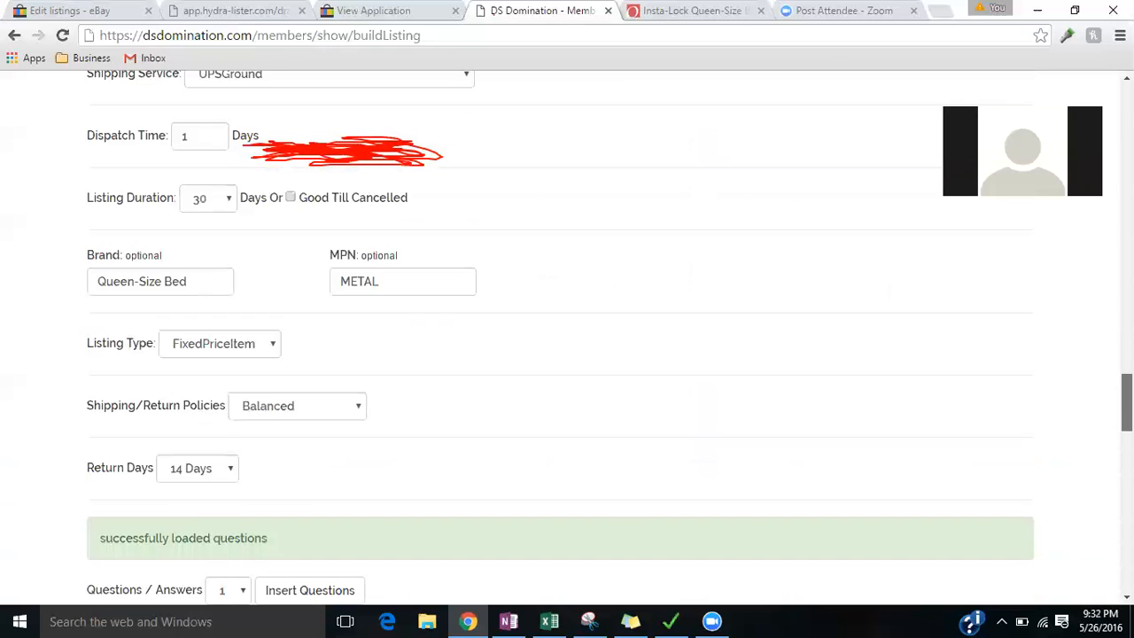
scroll(567, 337, "down", 6)
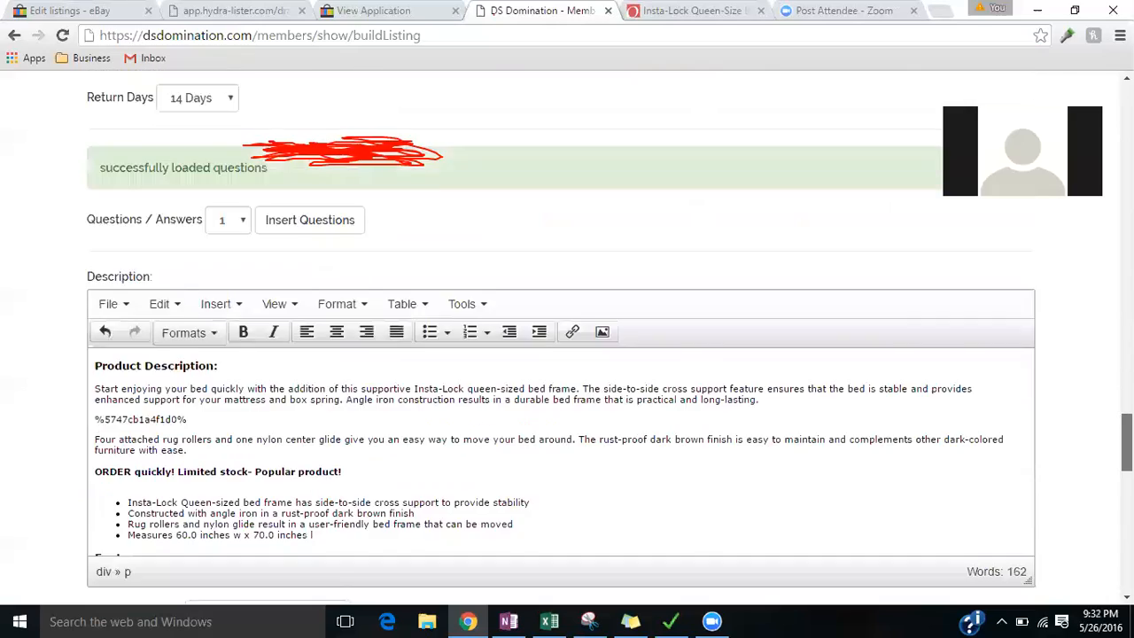
scroll(567, 336, "down", 7)
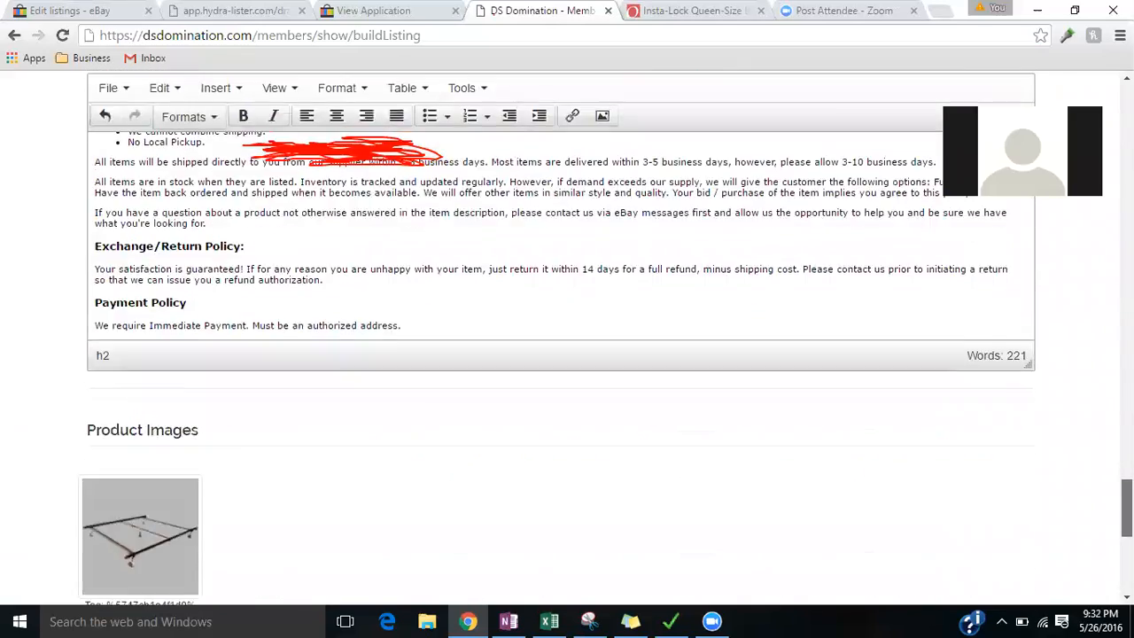
scroll(1105, 441, "down", 1)
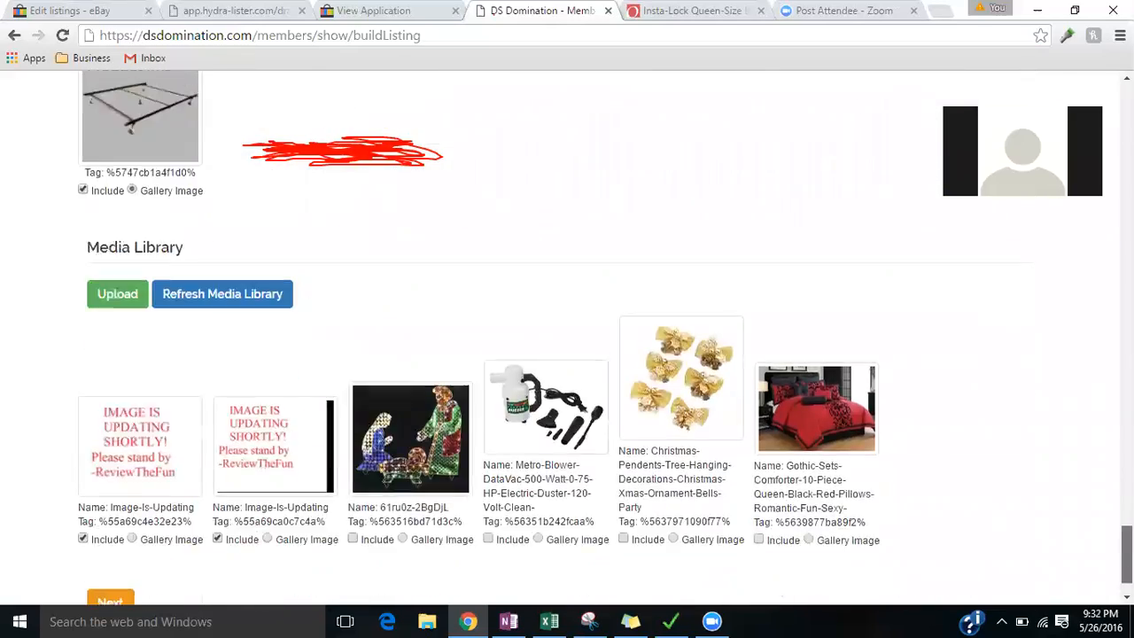
scroll(1105, 441, "up", 8)
scroll(1105, 441, "down", 2)
scroll(1105, 441, "up", 8)
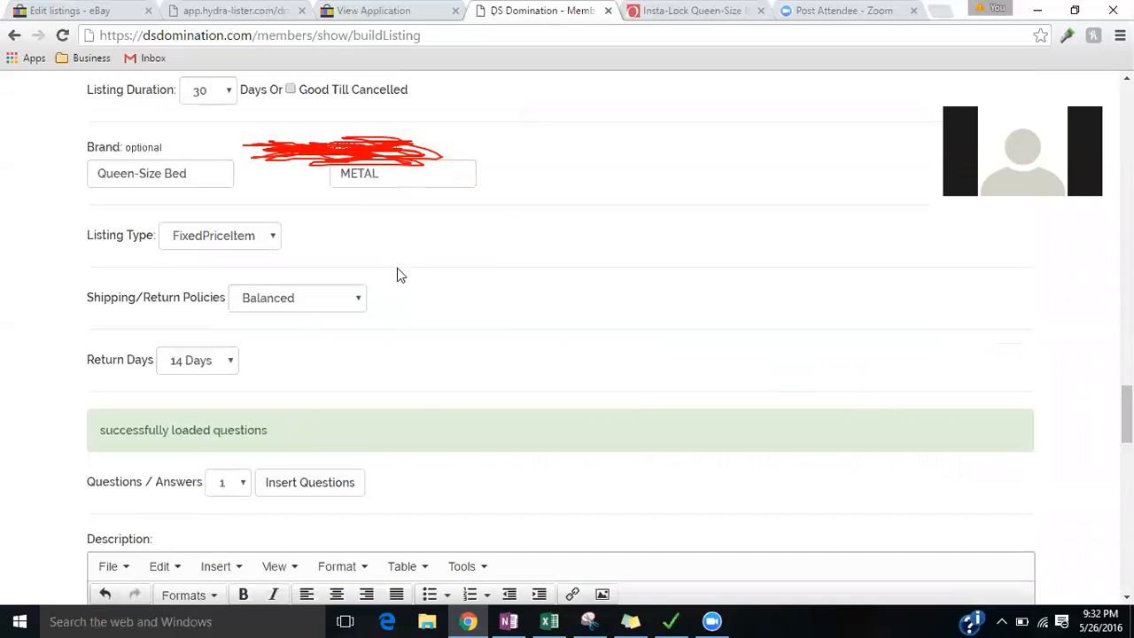
left_click(139, 174)
key("BackSpace")
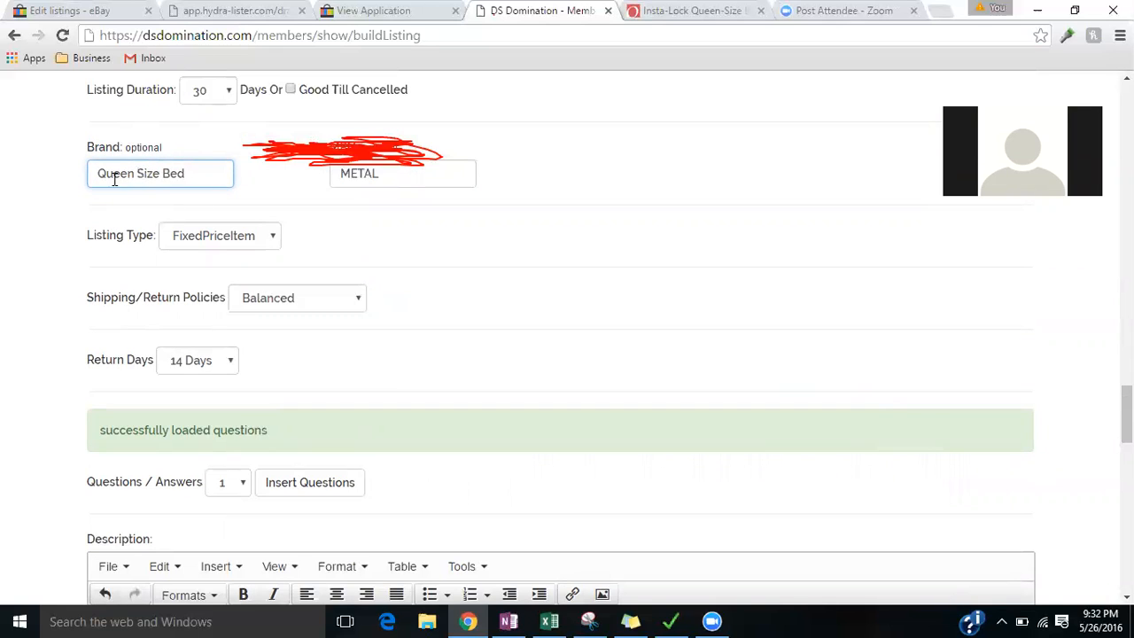
Go on from the listing details to the submission stage and try to save the listing and submit it to eBay
left_click_drag(1126, 414, 1127, 564)
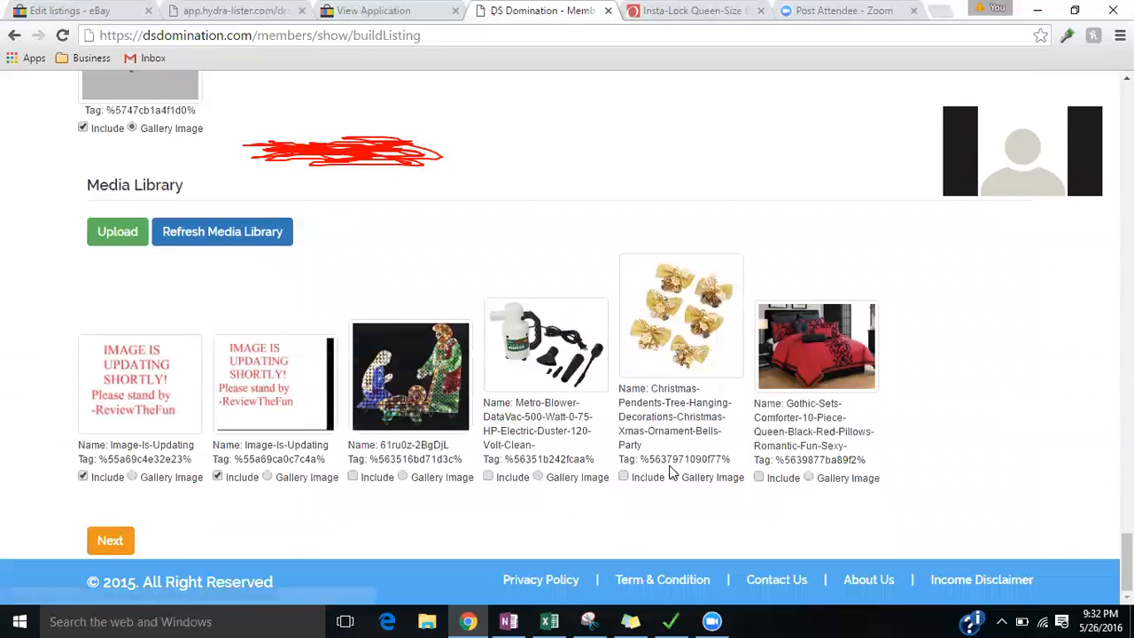
left_click(102, 546)
left_click(385, 164)
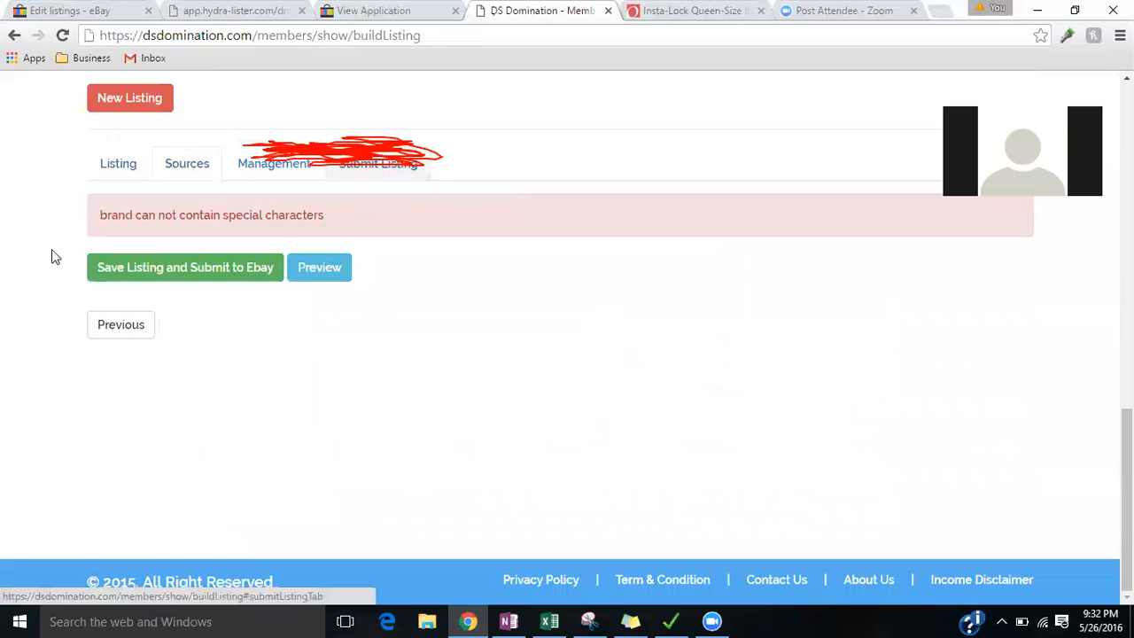
left_click(115, 164)
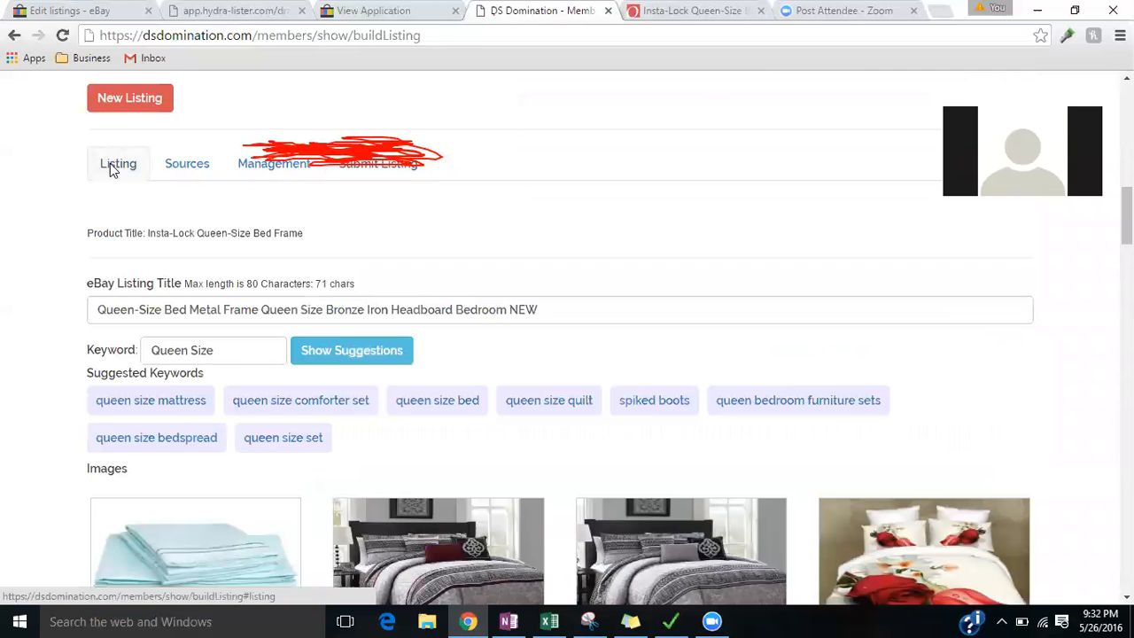
left_click(378, 167)
left_click(232, 169)
left_click(189, 165)
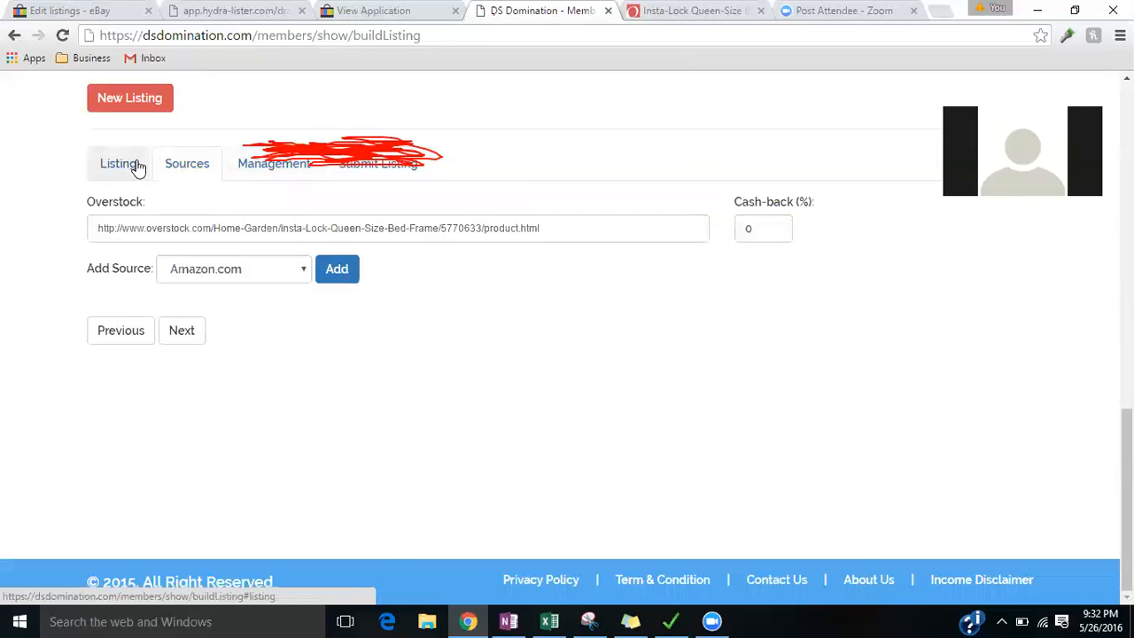
left_click(138, 166)
left_click(372, 160)
left_click(193, 268)
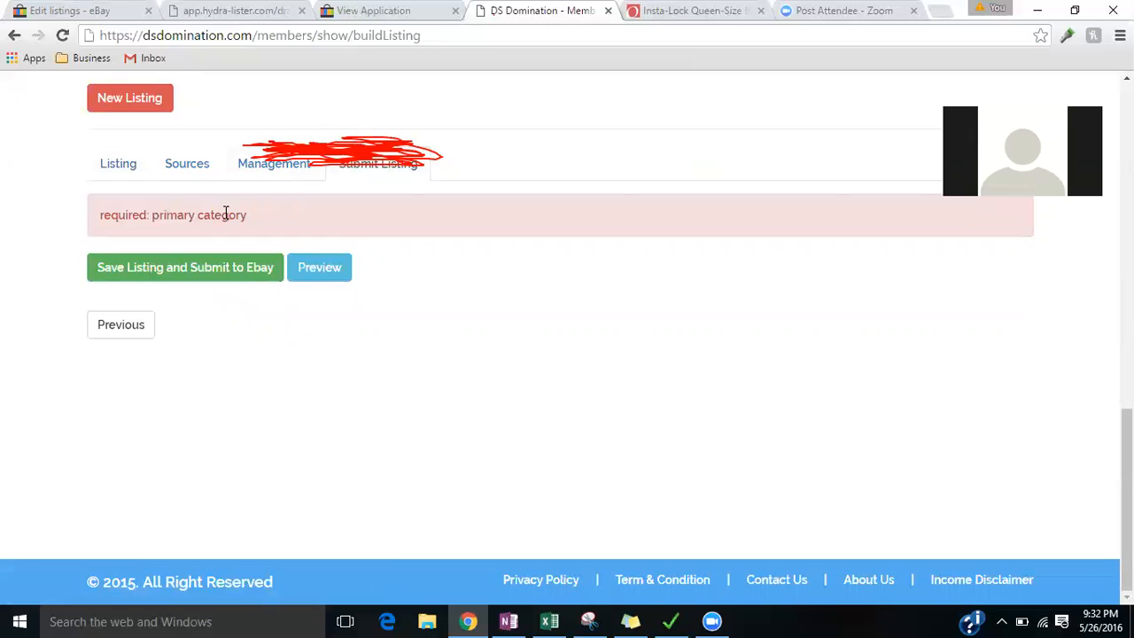
Return to the listing details and check the Category section for a primary category and a category tree
left_click(99, 164)
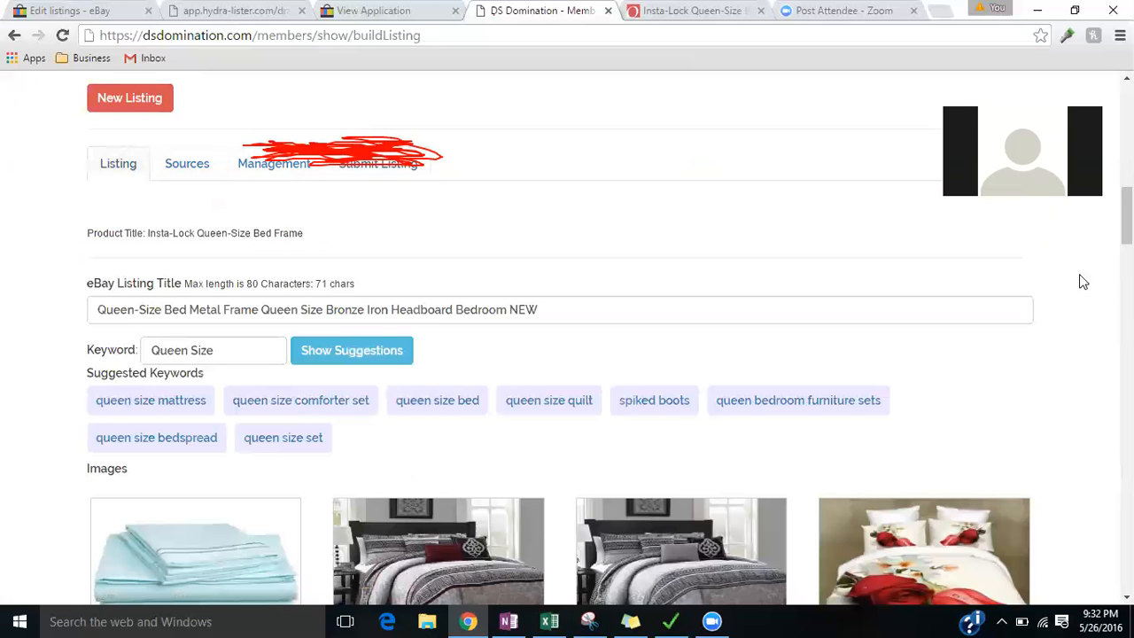
scroll(567, 337, "down", 7)
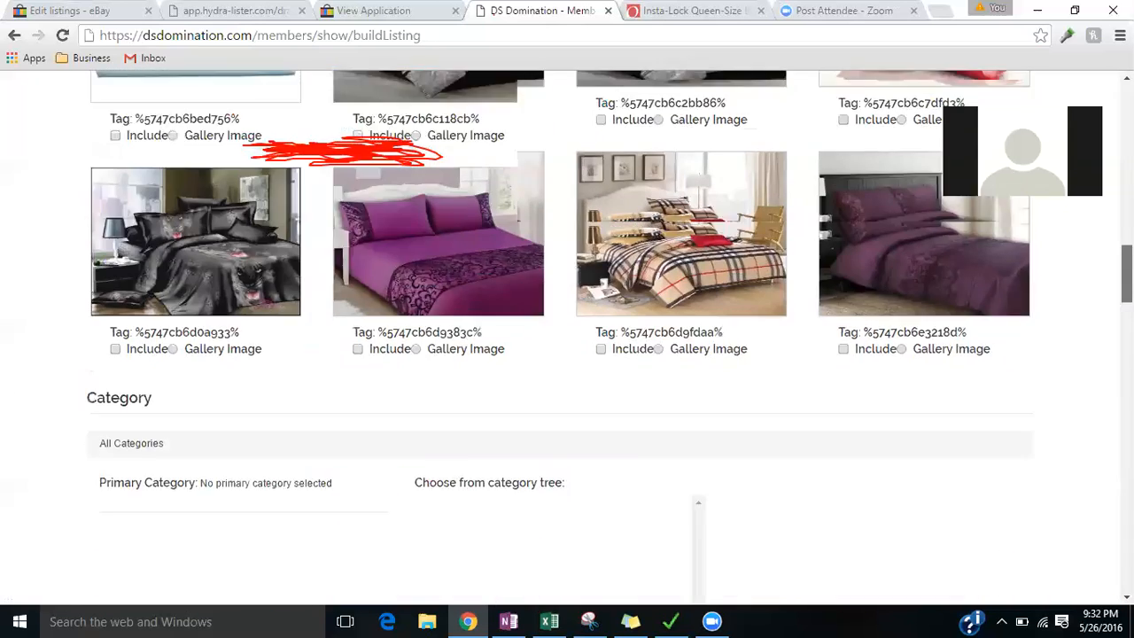
scroll(567, 336, "down", 1)
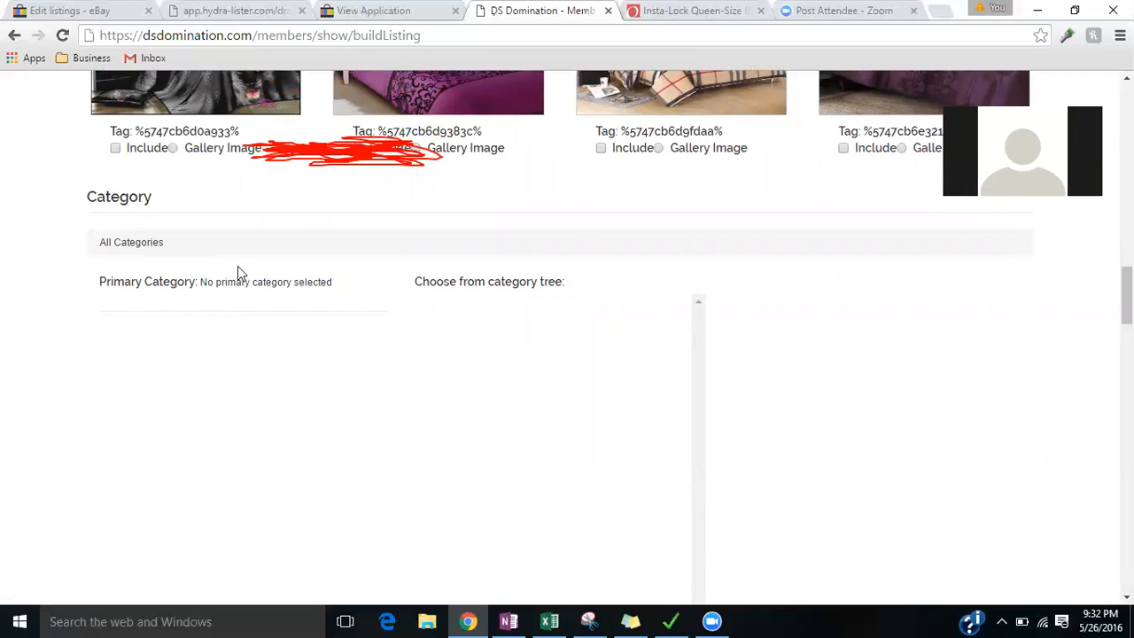
left_click_drag(287, 281, 574, 352)
left_click(574, 352)
mouse_move(1126, 294)
left_mouse_down()
mouse_move(1126, 335)
mouse_move(1126, 292)
left_mouse_up()
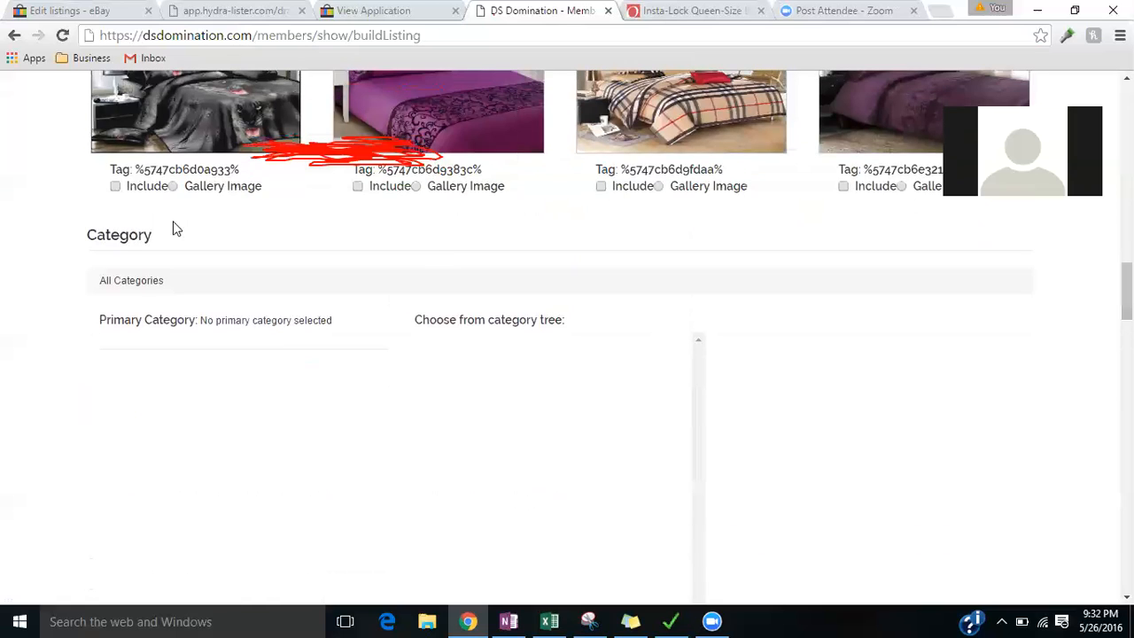
left_click_drag(132, 232, 168, 256)
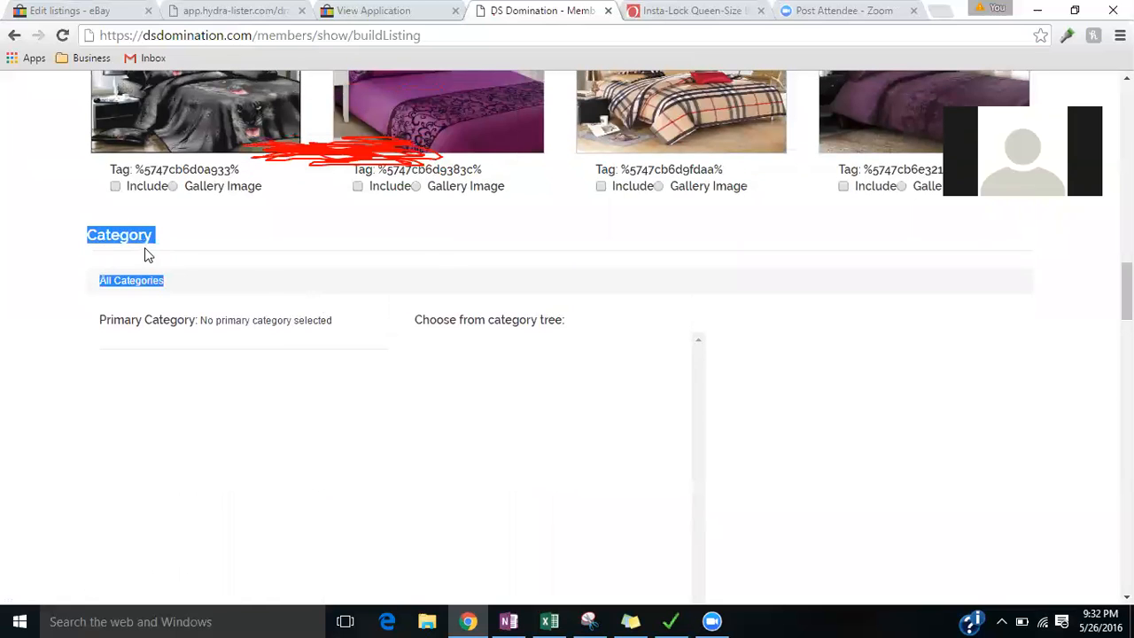
left_click(504, 294)
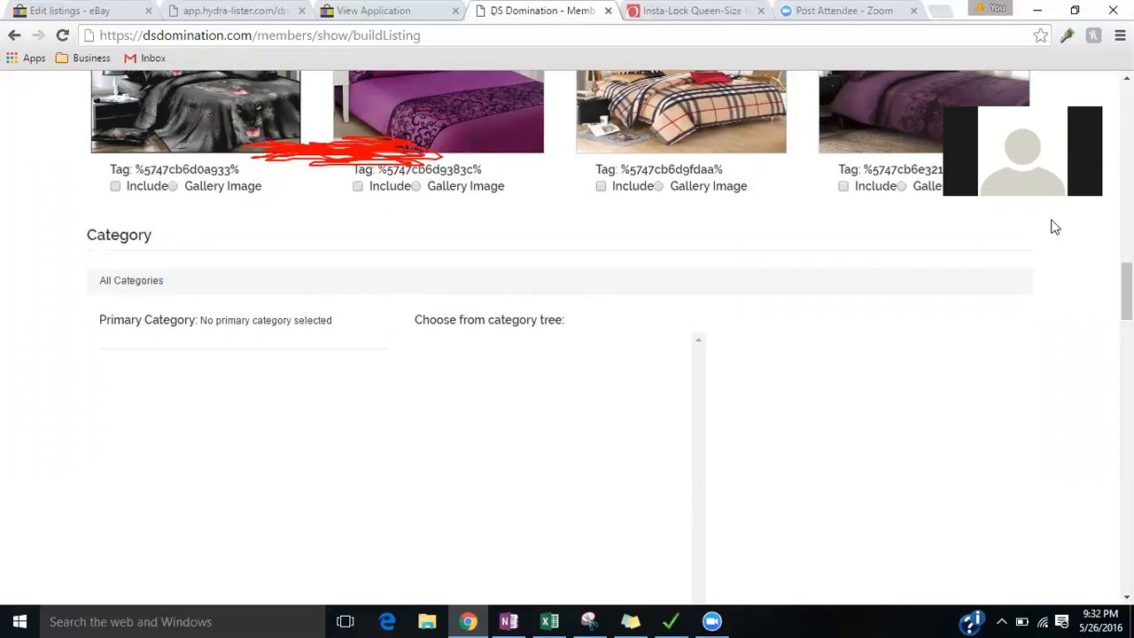
Request keyword suggestions for Queen Size Bed Frame and pick the suggested keyword queen size comforter set
left_click_drag(1125, 292, 1126, 232)
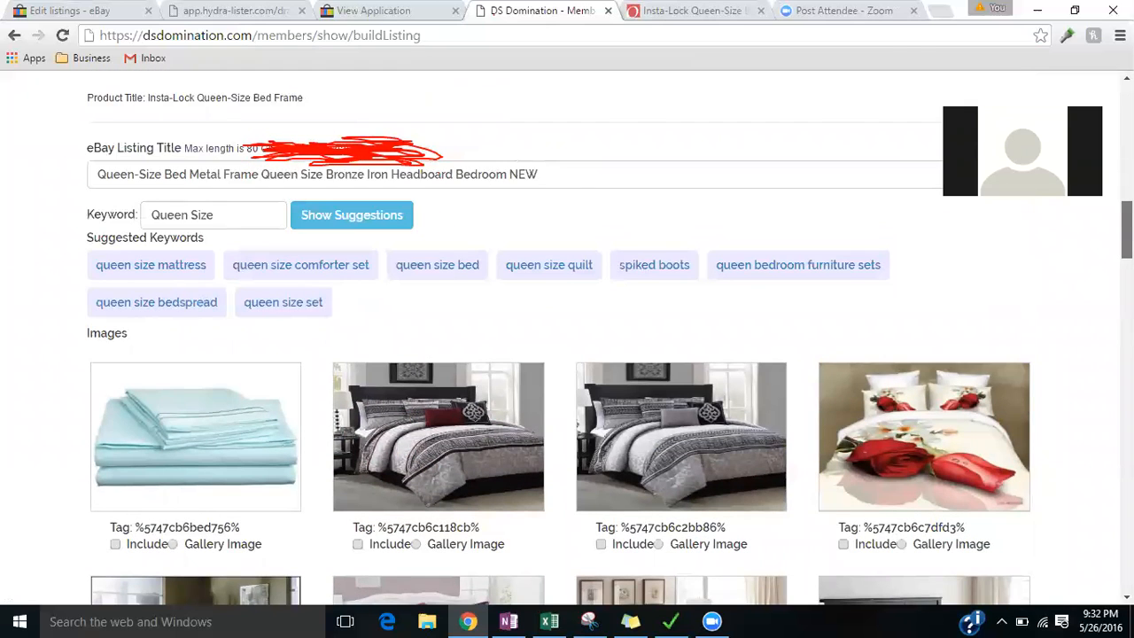
left_click_drag(1126, 232, 1125, 233)
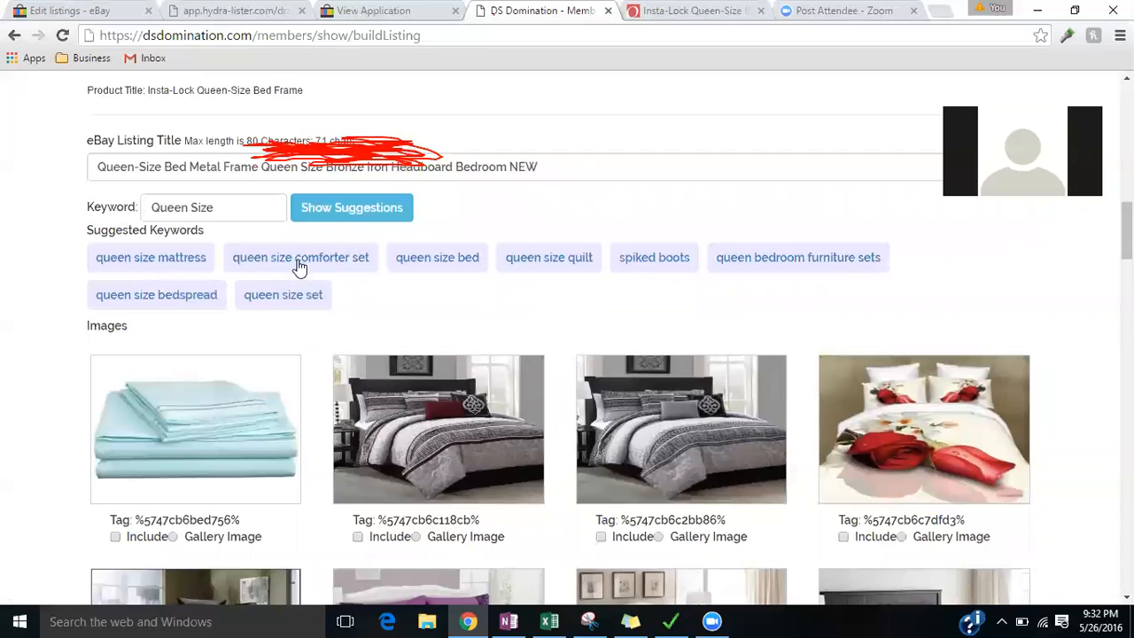
left_click(242, 207)
type("Bed Frame")
key("Return")
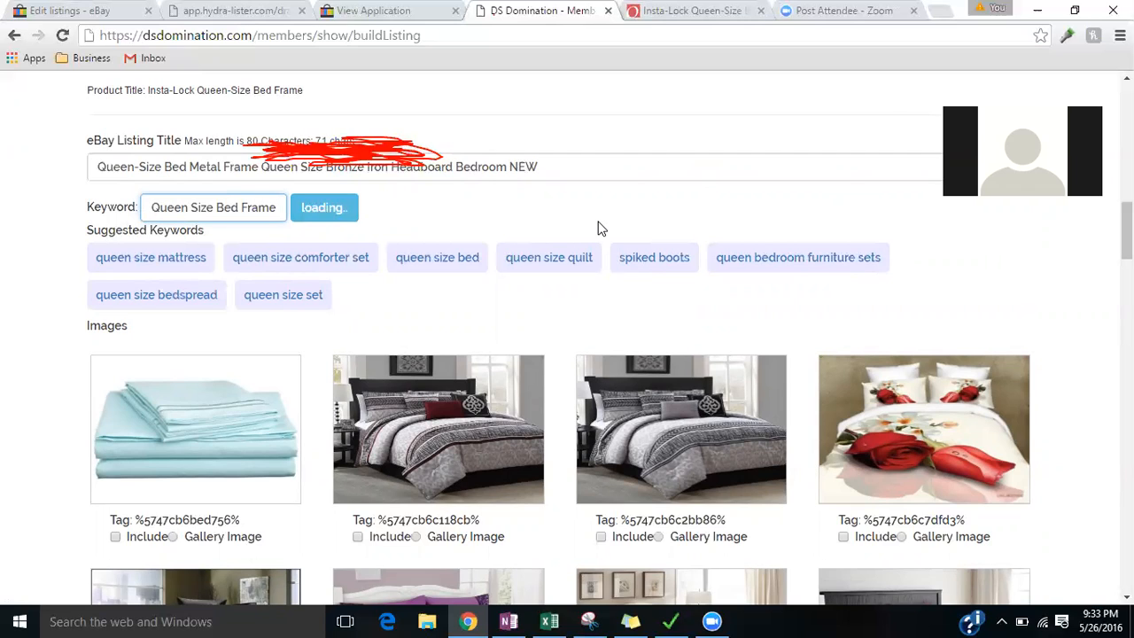
left_click(283, 260)
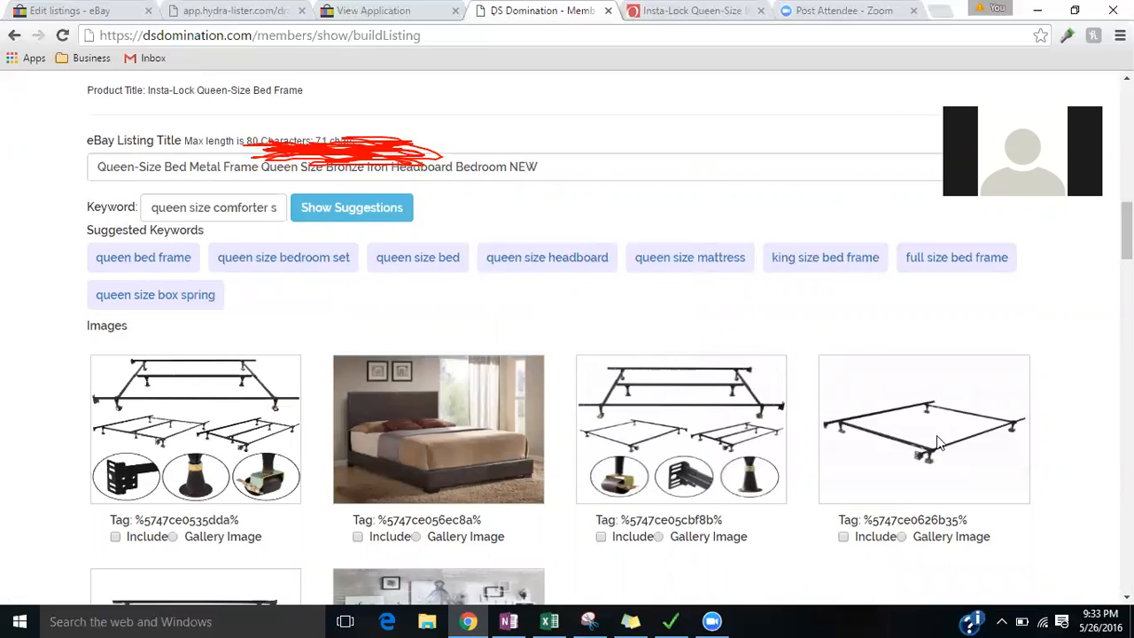
Examine the suggested images and Category section, and check the bed frame's category path on its Overstock product page
left_click_drag(1125, 231, 1126, 285)
scroll(1098, 252, "up", 6)
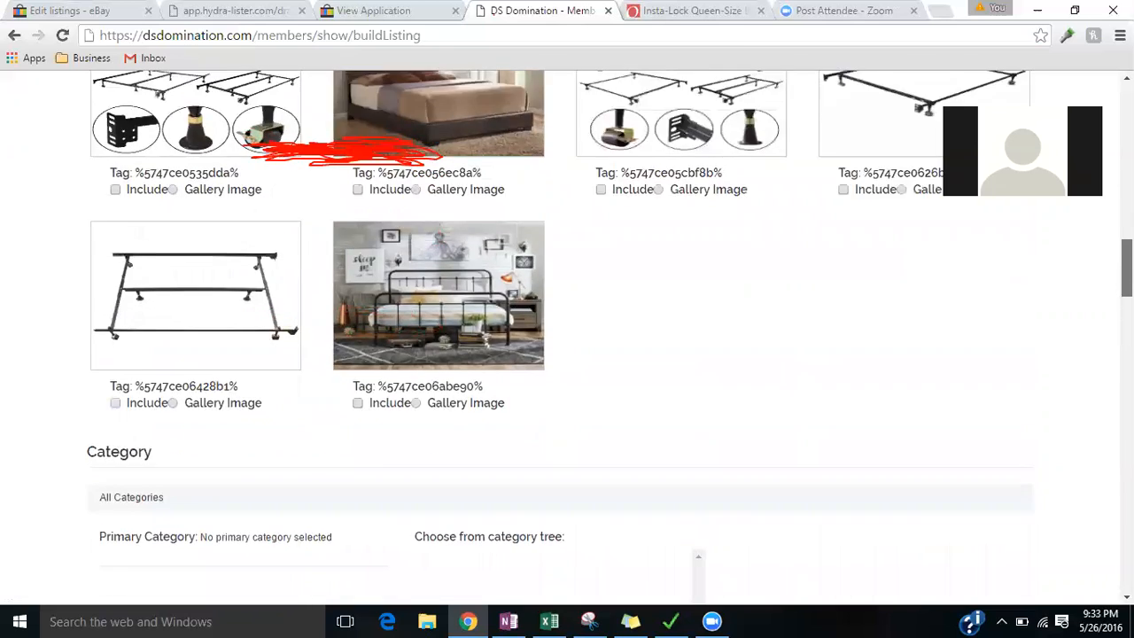
scroll(1098, 252, "down", 10)
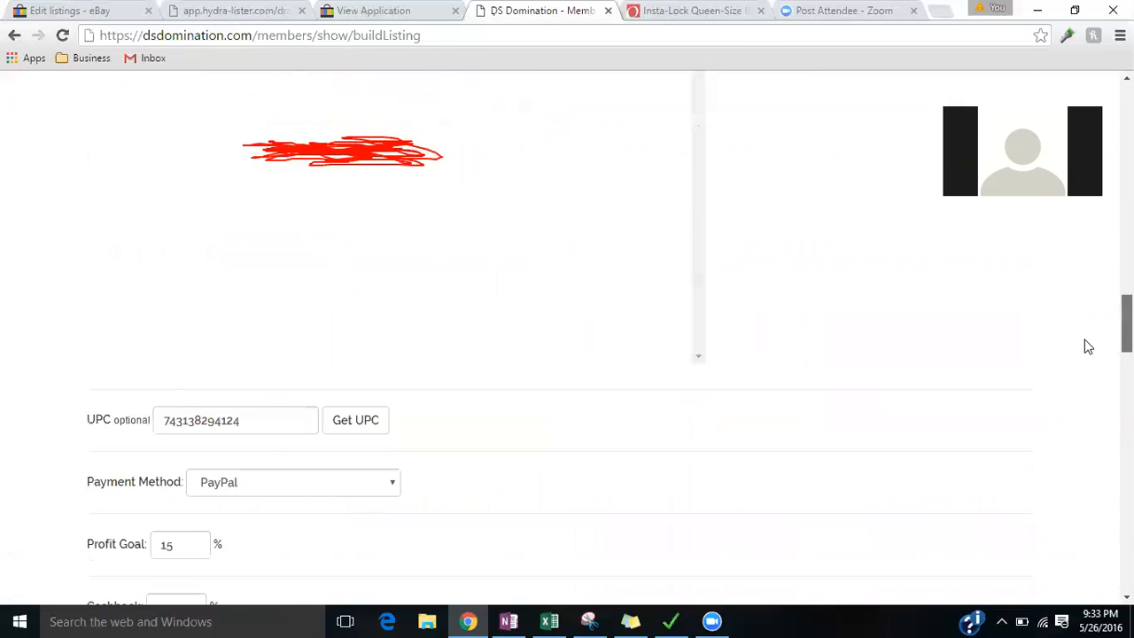
scroll(1087, 346, "up", 4)
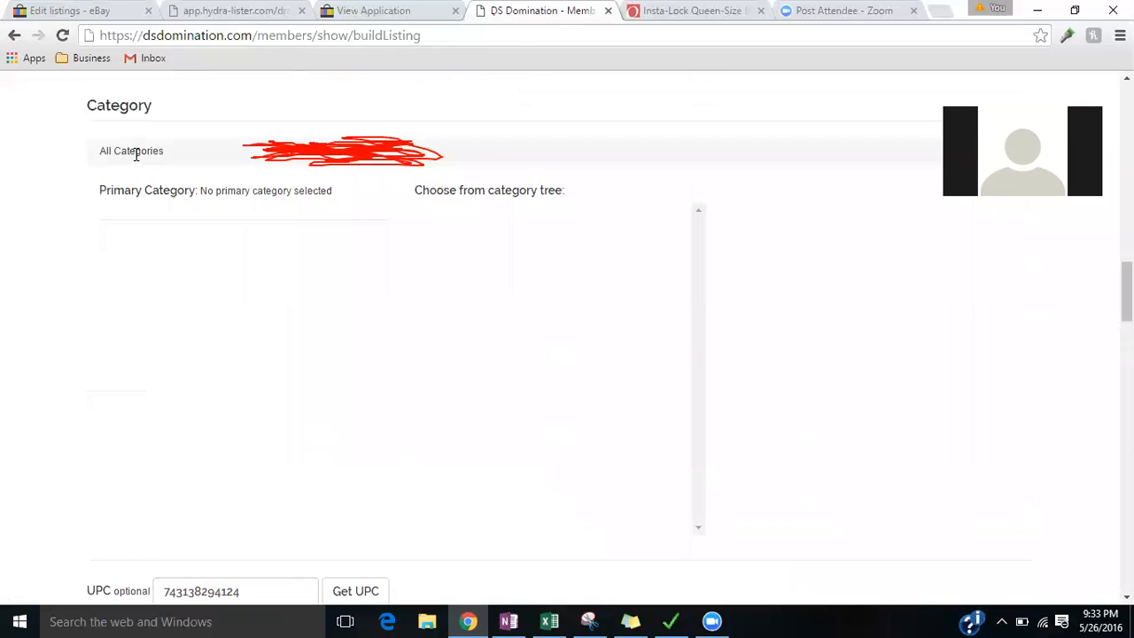
left_click(670, 11)
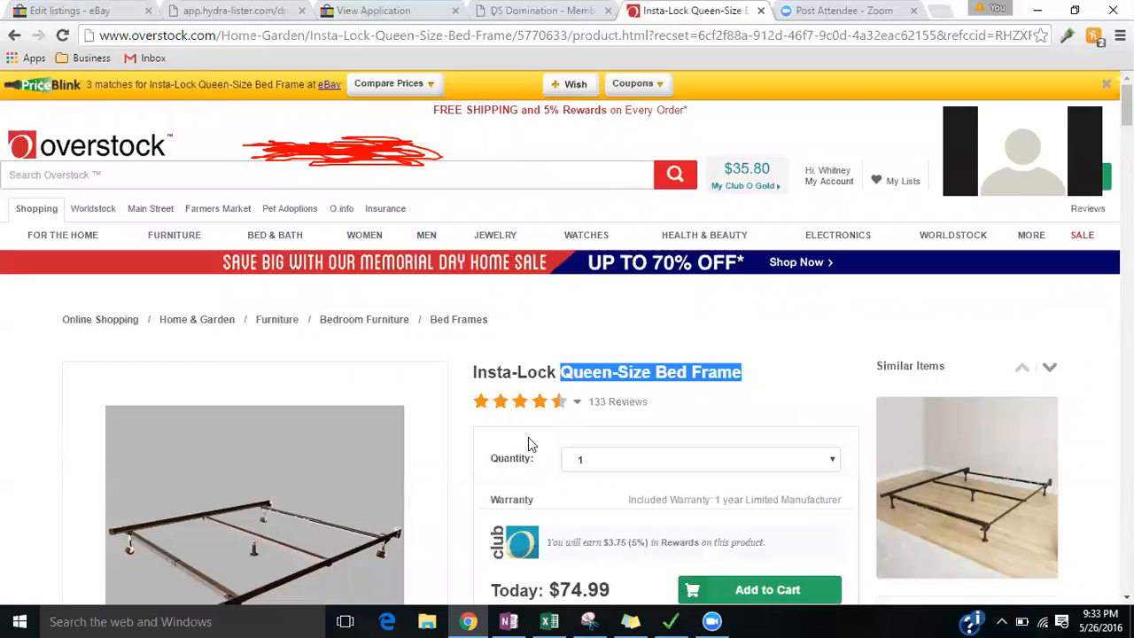
left_click(502, 10)
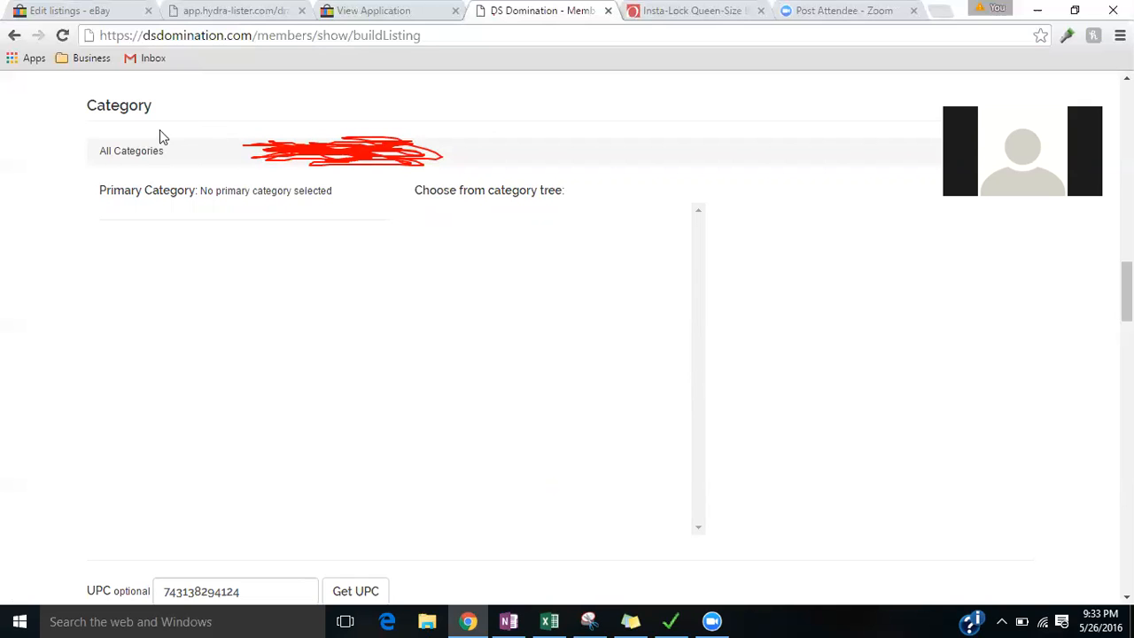
Check the fields around the Category section and view the Overstock page's price and item details before returning to the listing builder
left_click_drag(1126, 294, 1126, 331)
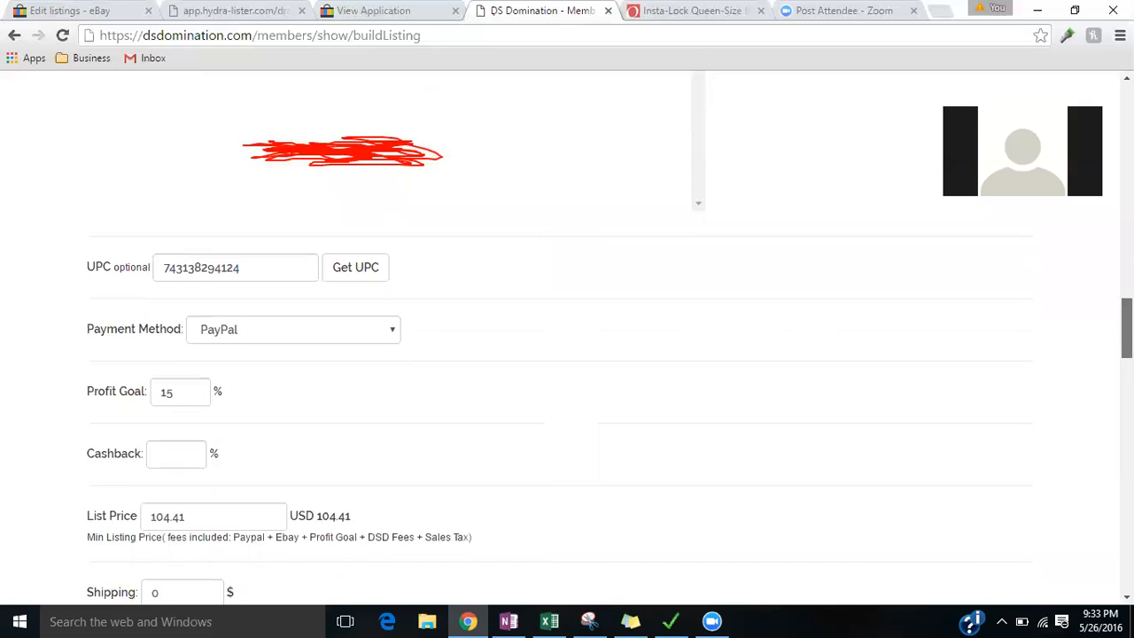
left_click_drag(1127, 332, 1126, 286)
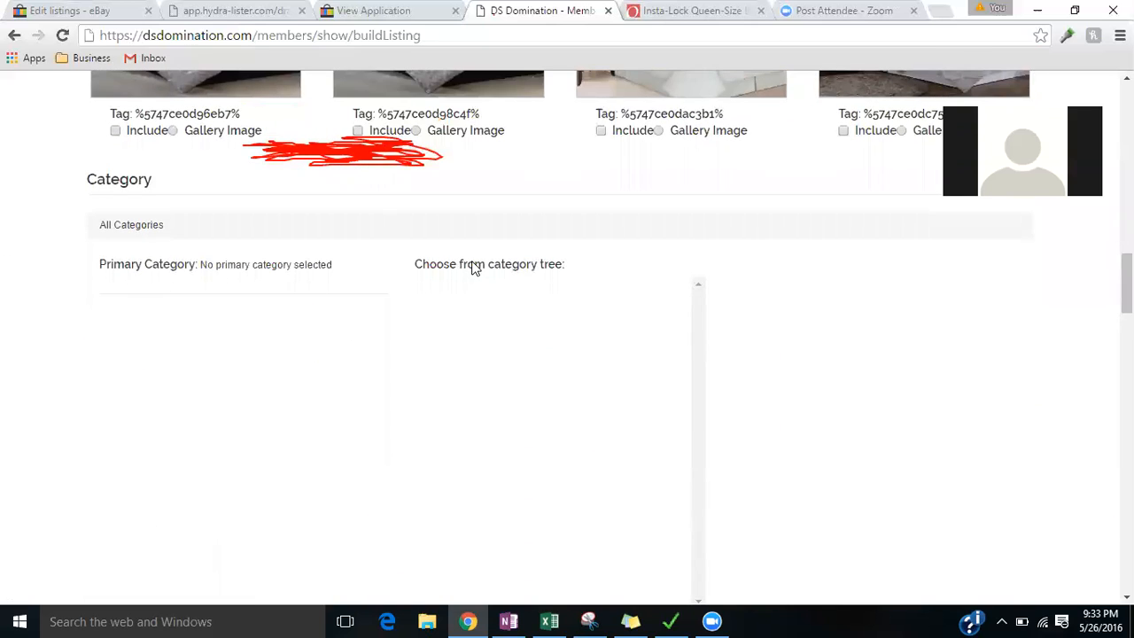
left_click(692, 10)
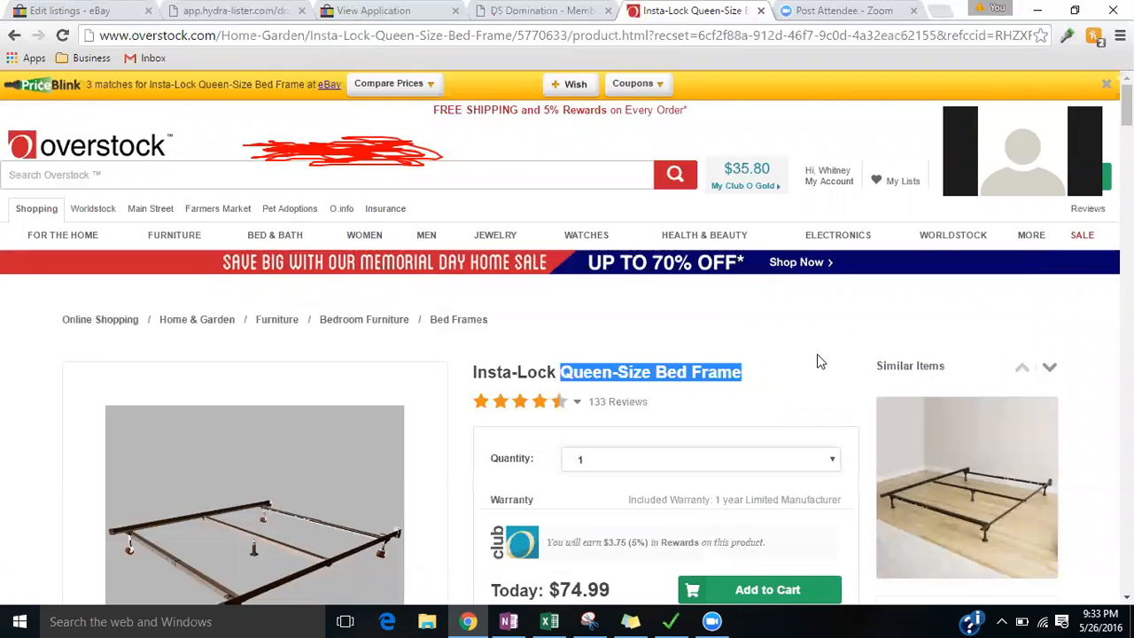
scroll(1077, 248, "down", 3)
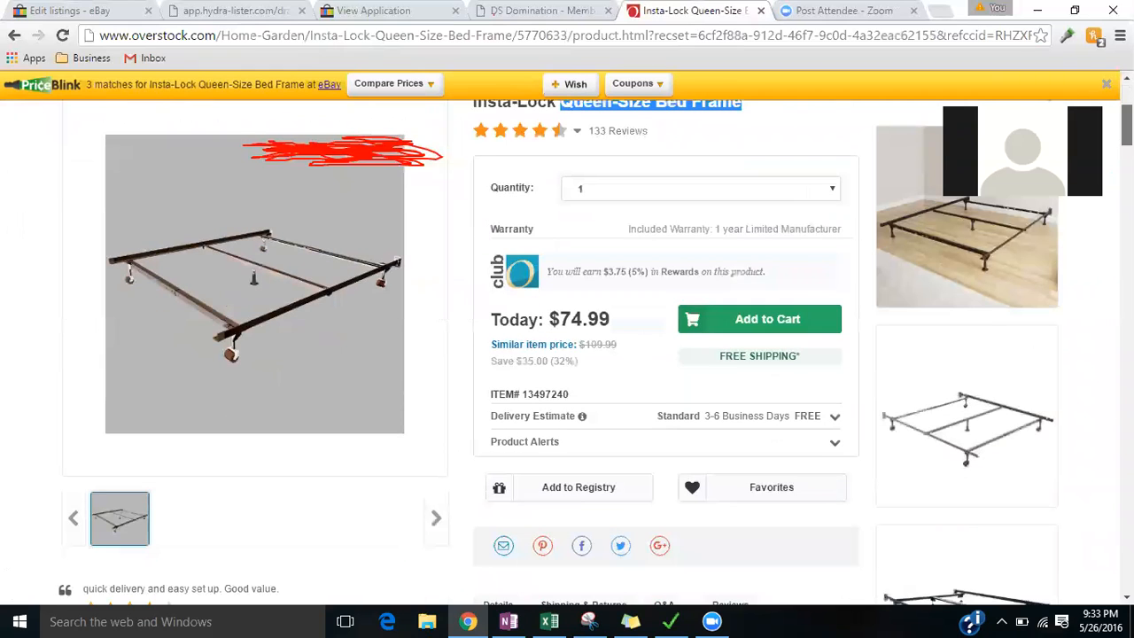
left_click(498, 13)
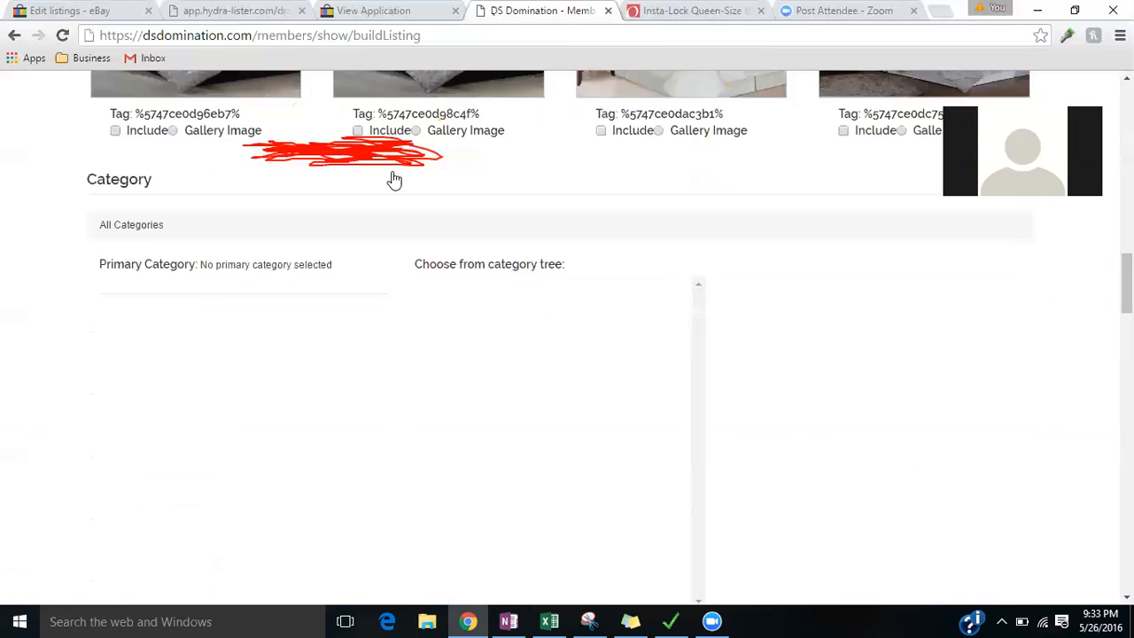
Inspect the Primary Category and category tree areas again and return to the listing title and keyword suggestions
left_click_drag(132, 225, 169, 291)
double_click(171, 285)
left_click(246, 262)
scroll(567, 355, "down", 4)
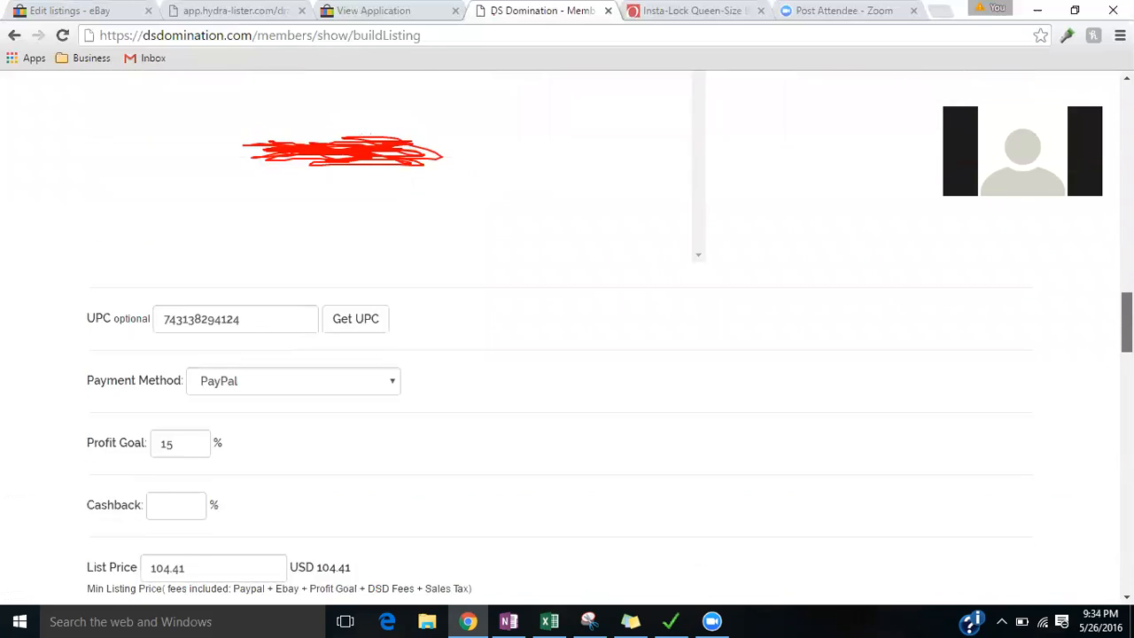
scroll(1101, 298, "up", 4)
scroll(1101, 298, "down", 2)
scroll(1101, 296, "up", 4)
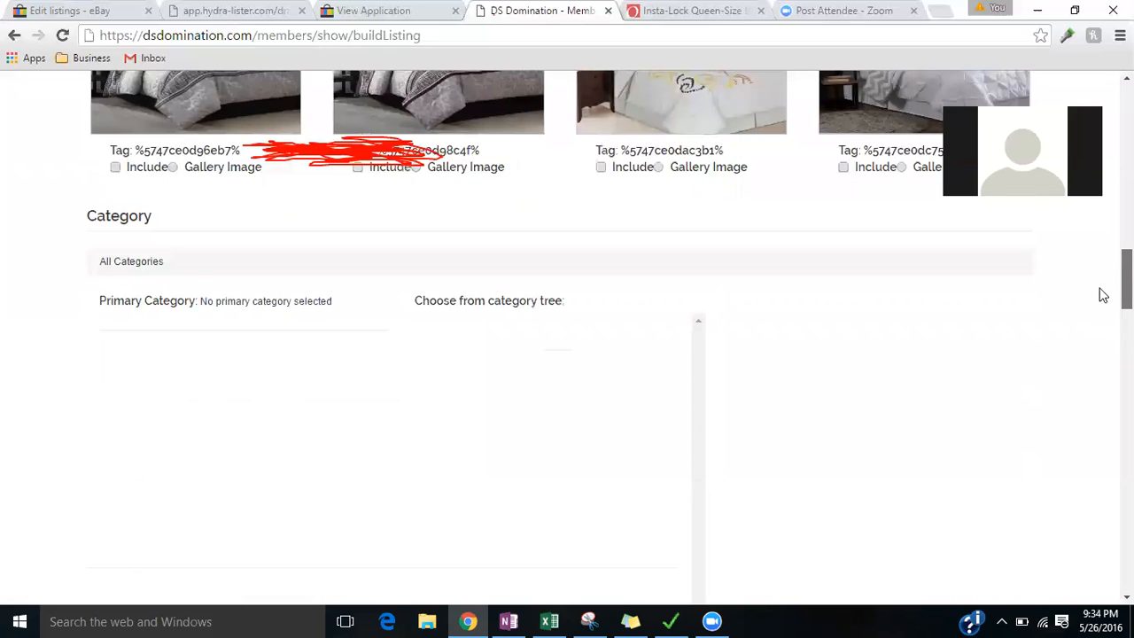
scroll(1095, 265, "up", 3)
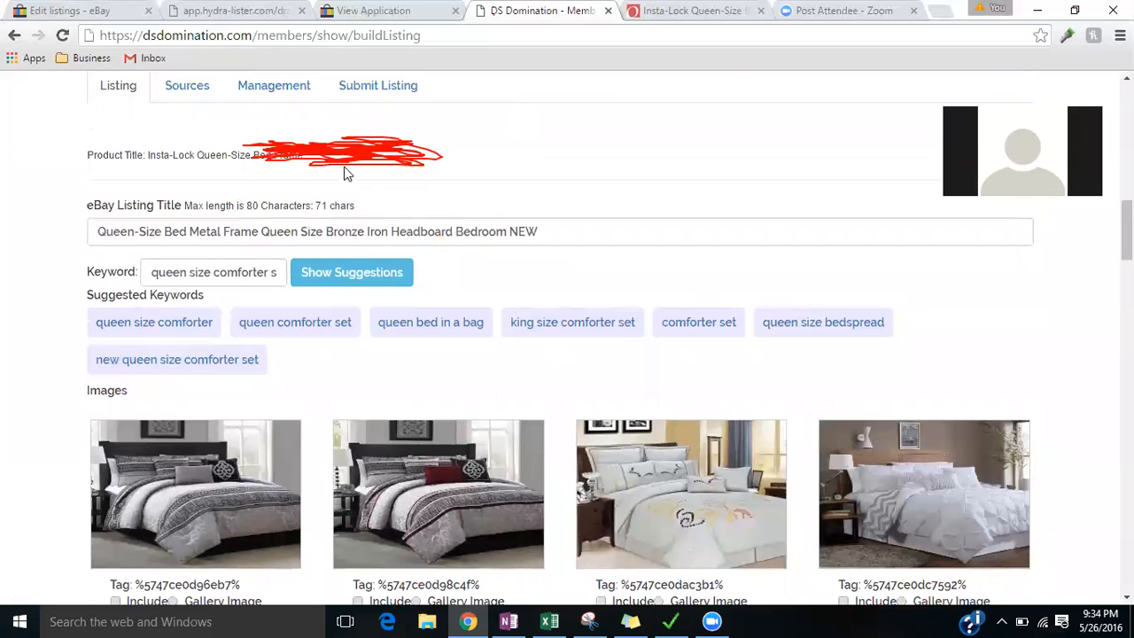
Pick the suggested keyword queen comforter set and check the Terapeak title builder before returning to the listing builder
left_click(295, 324)
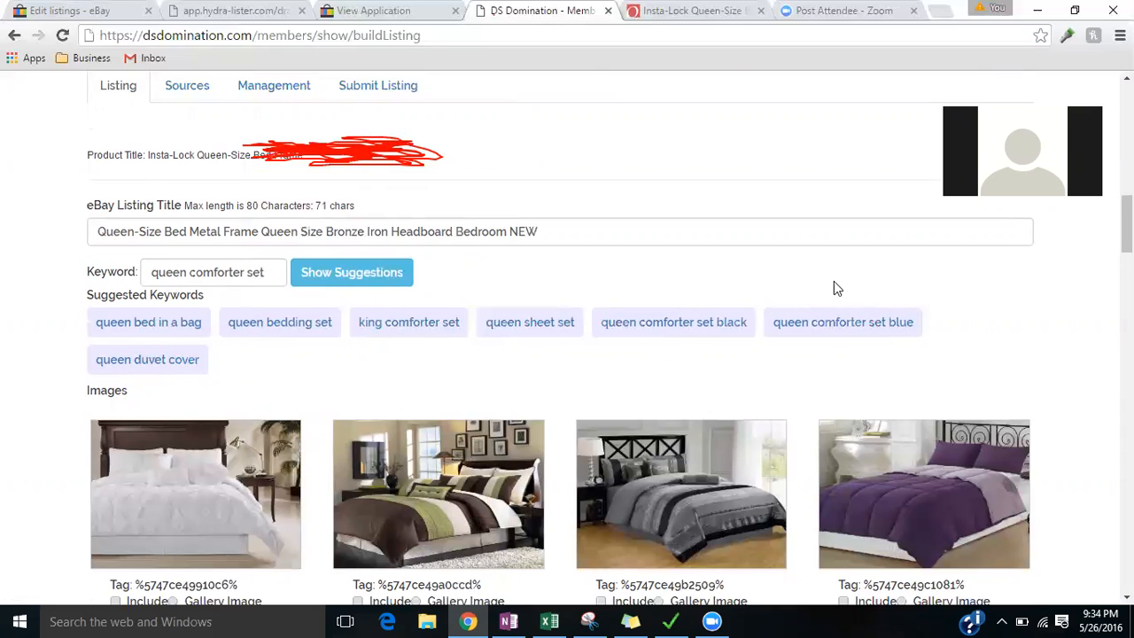
left_click(352, 13)
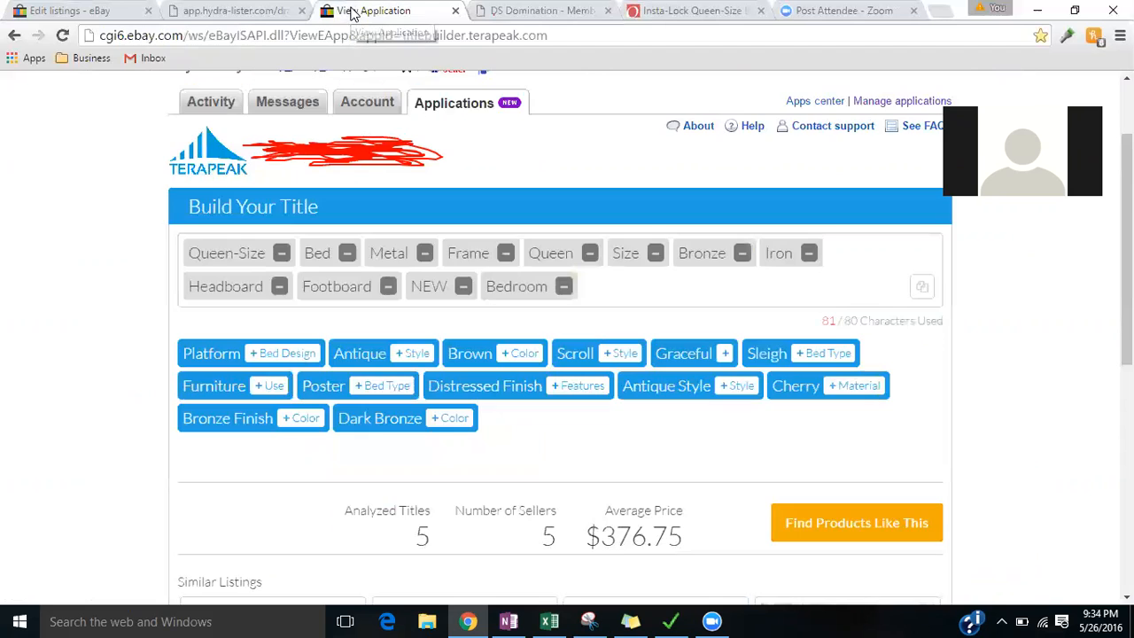
left_click(512, 14)
Review the listing's suggested images, Category section, brand and policy fields, product images and Media Library, and return to the listing title
left_click_drag(1125, 224, 1124, 275)
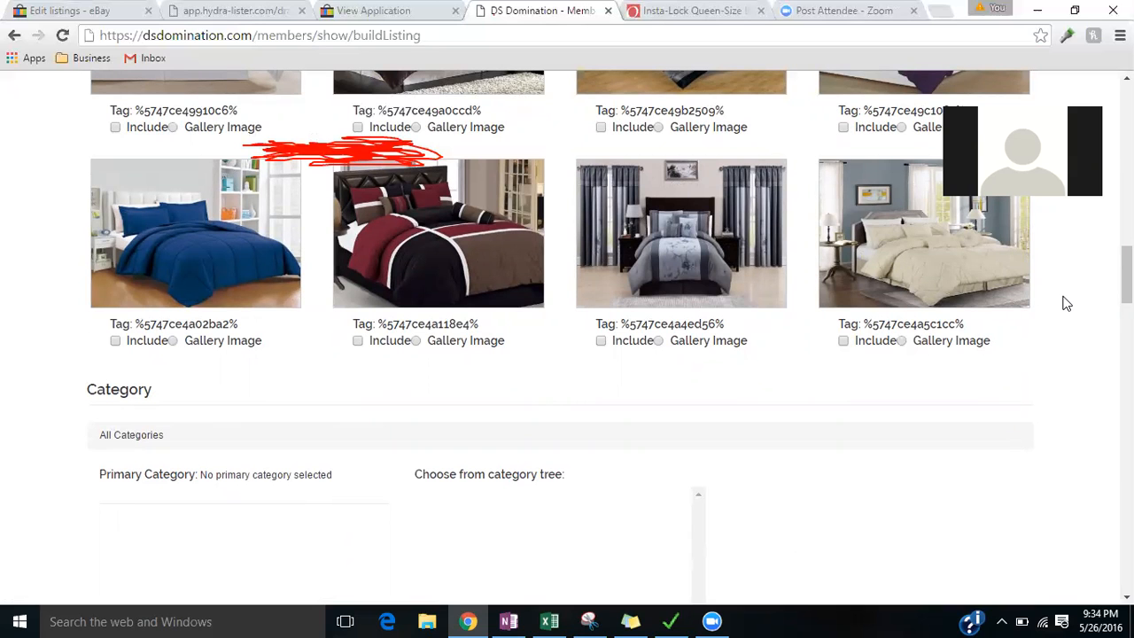
scroll(567, 337, "up", 5)
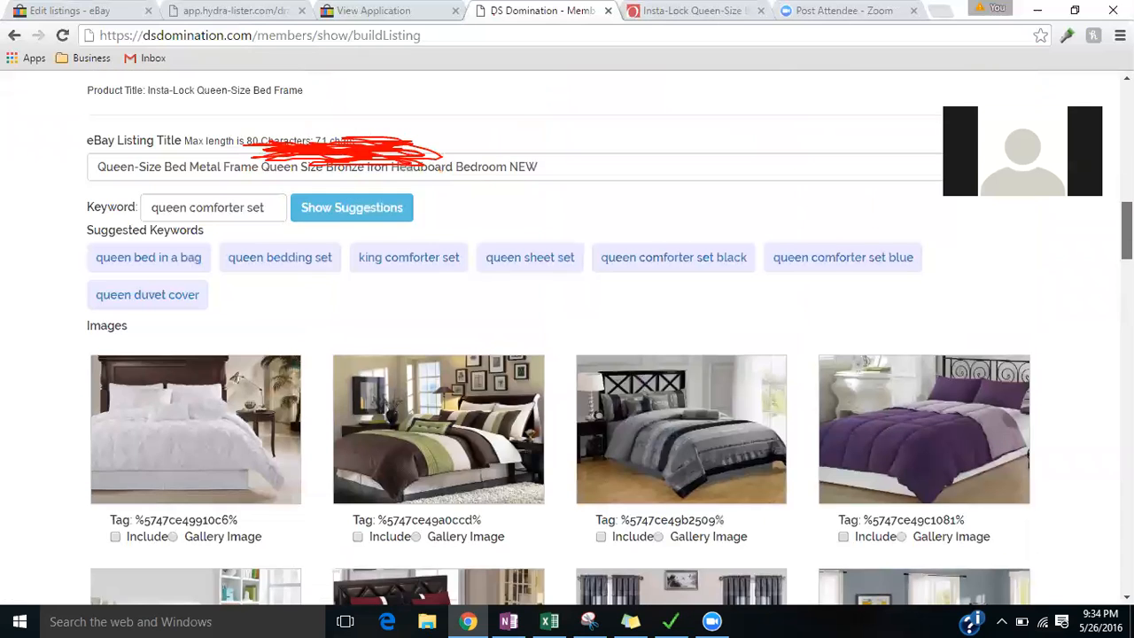
scroll(566, 337, "down", 5)
scroll(1092, 427, "down", 15)
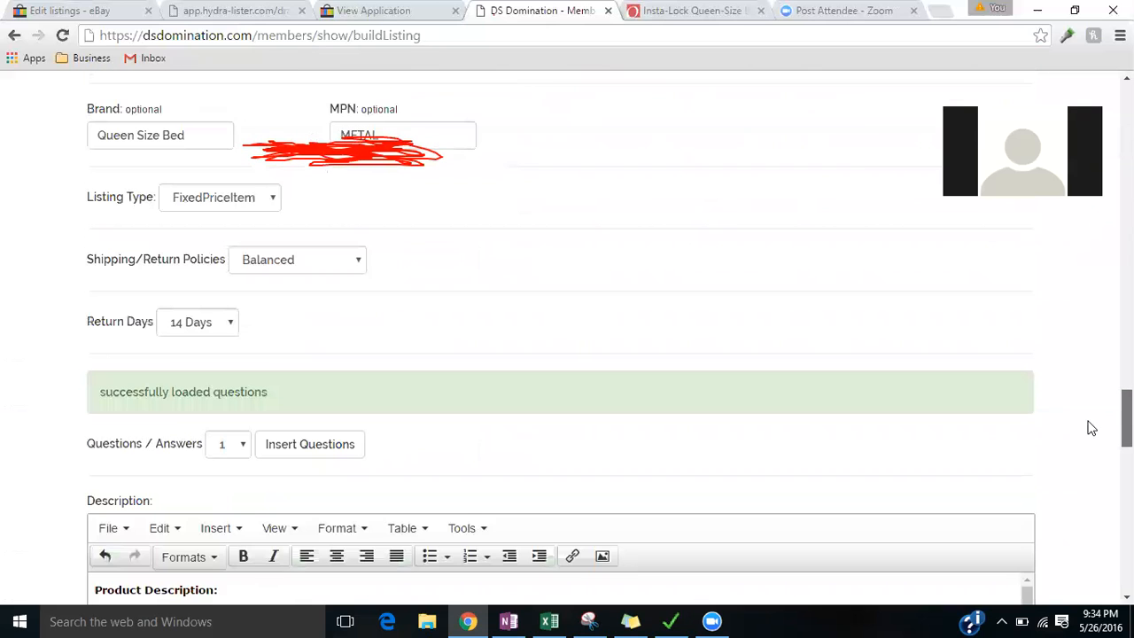
scroll(1084, 437, "down", 12)
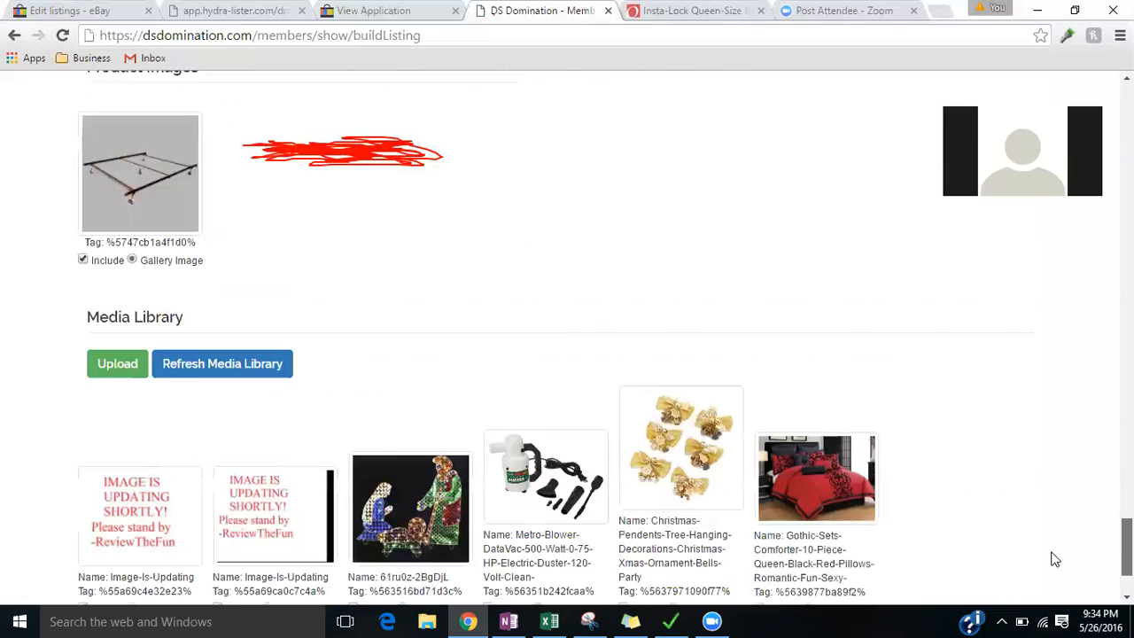
scroll(1052, 558, "down", 1)
left_click_drag(1127, 550, 1126, 213)
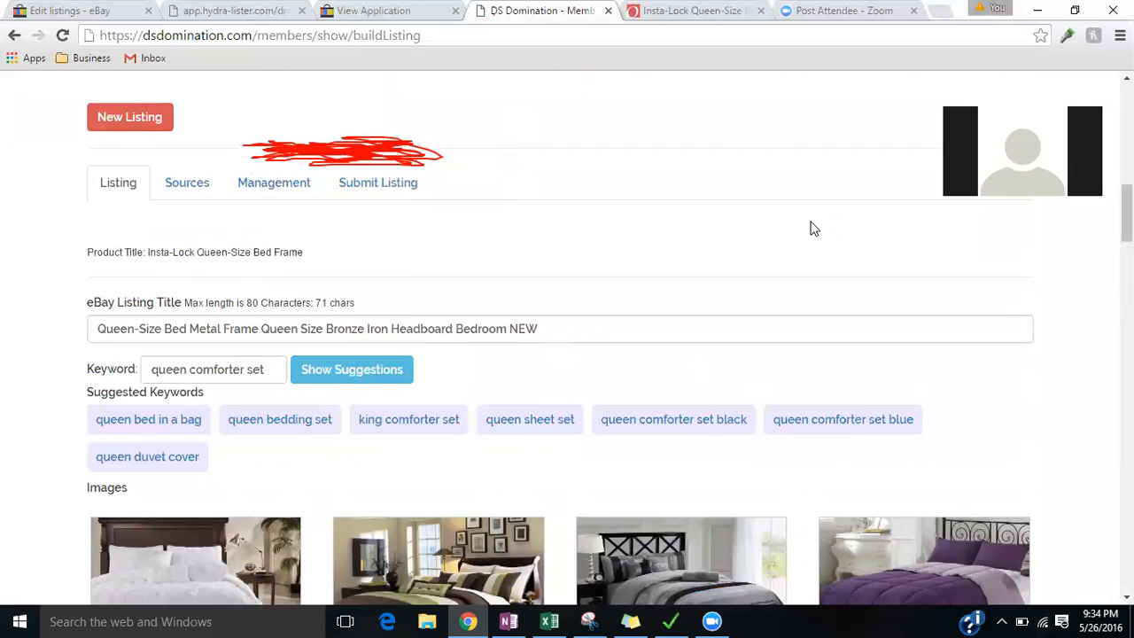